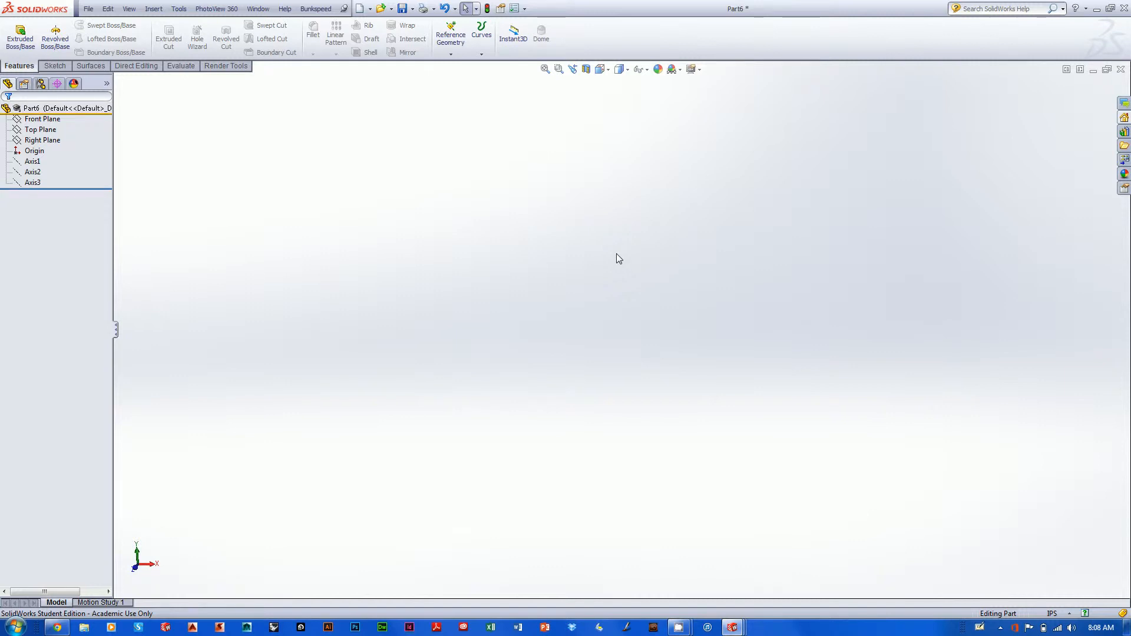
Start a new sketch on the Right Plane.
click(44, 141)
right_click(44, 141)
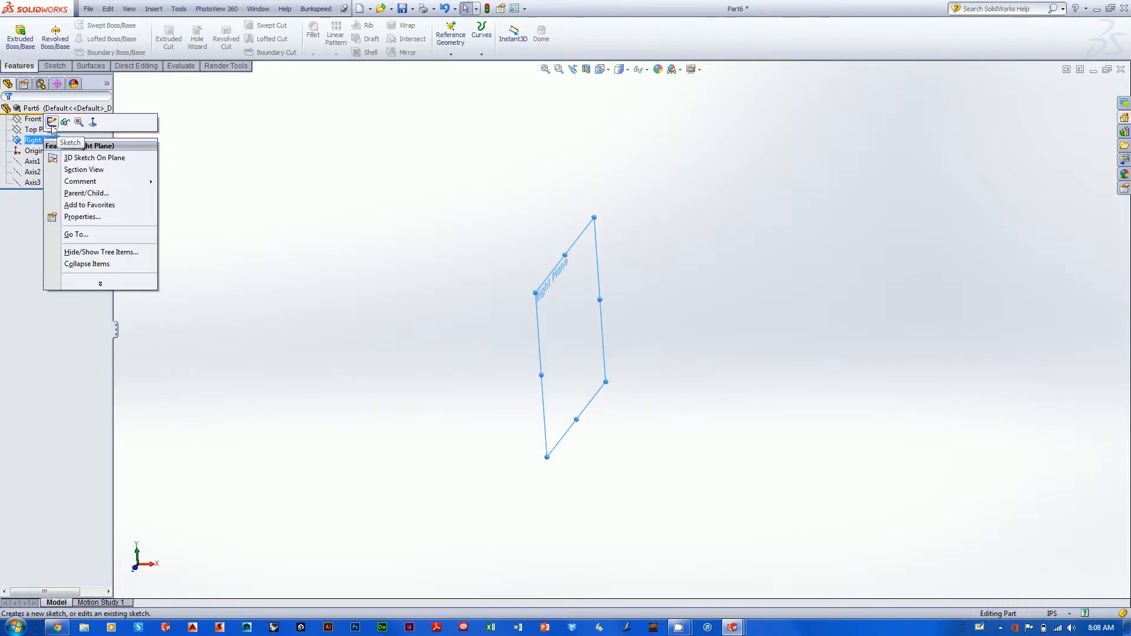
click(52, 122)
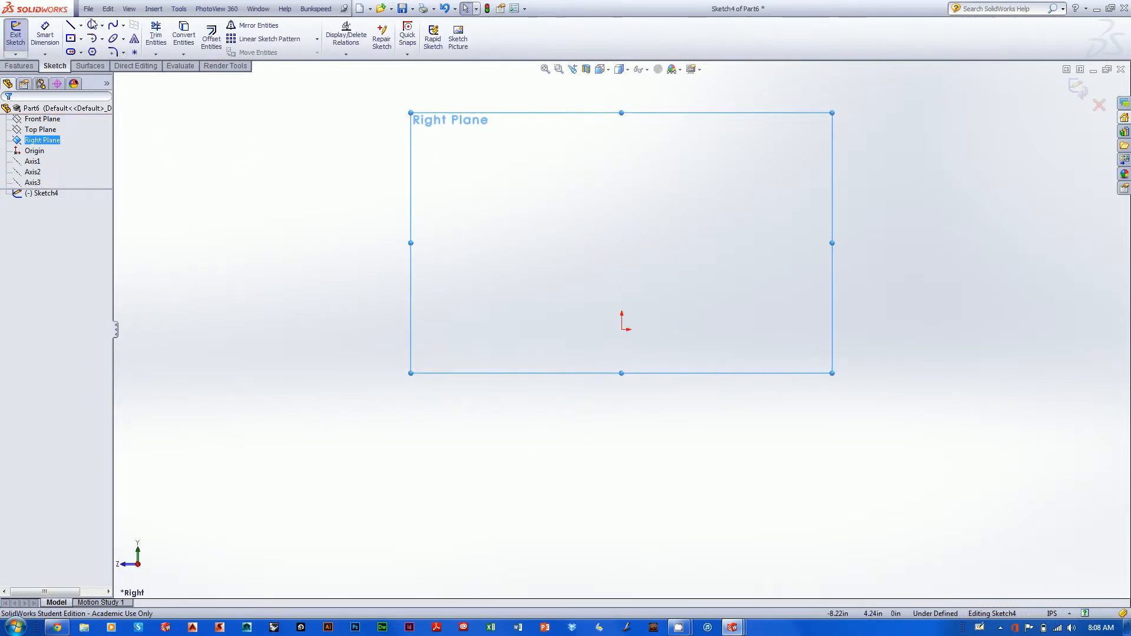
click(93, 24)
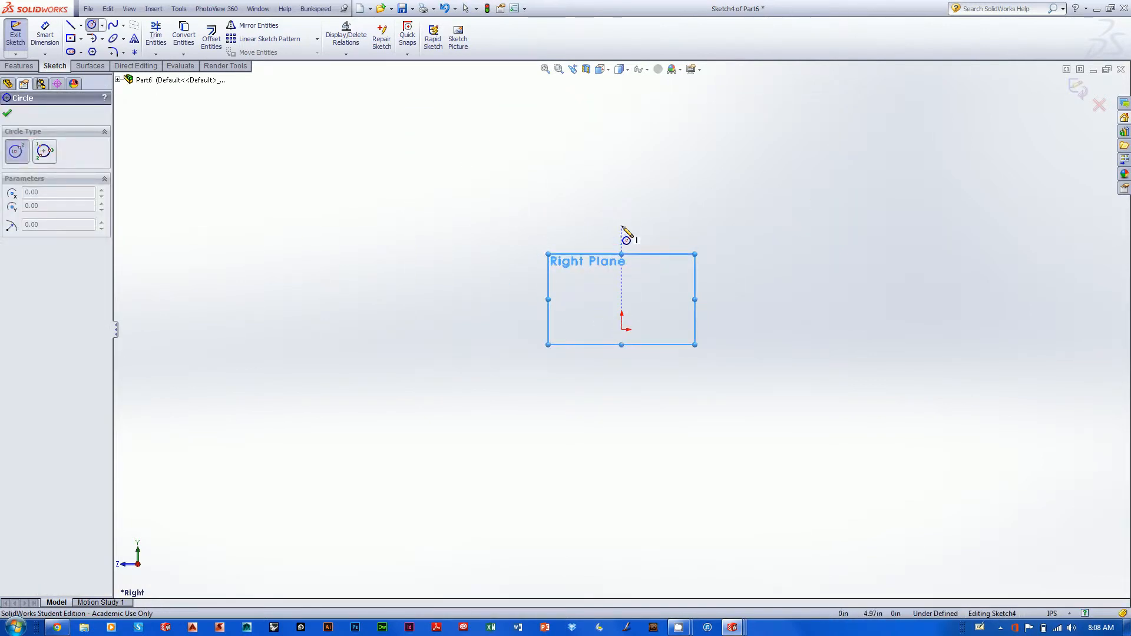
click(622, 227)
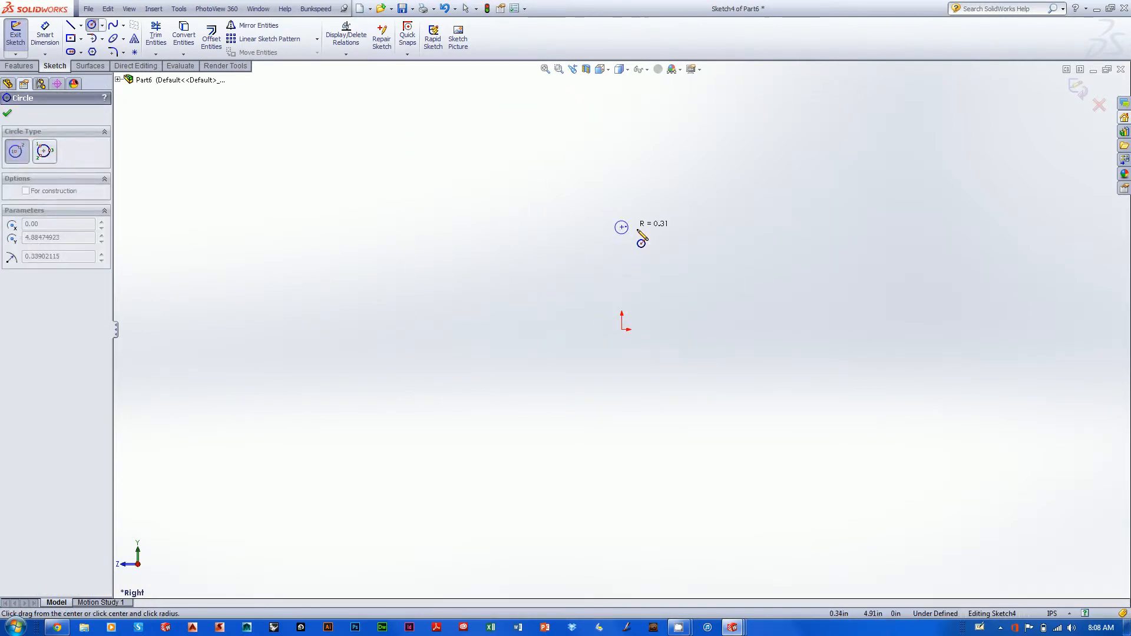
click(670, 230)
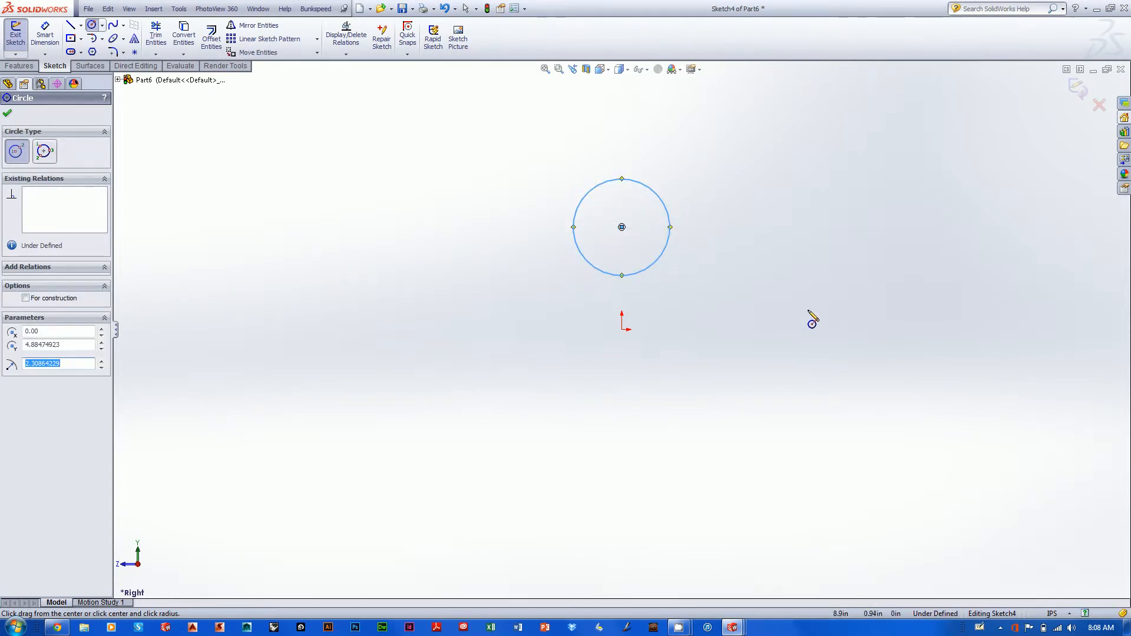
key(Escape)
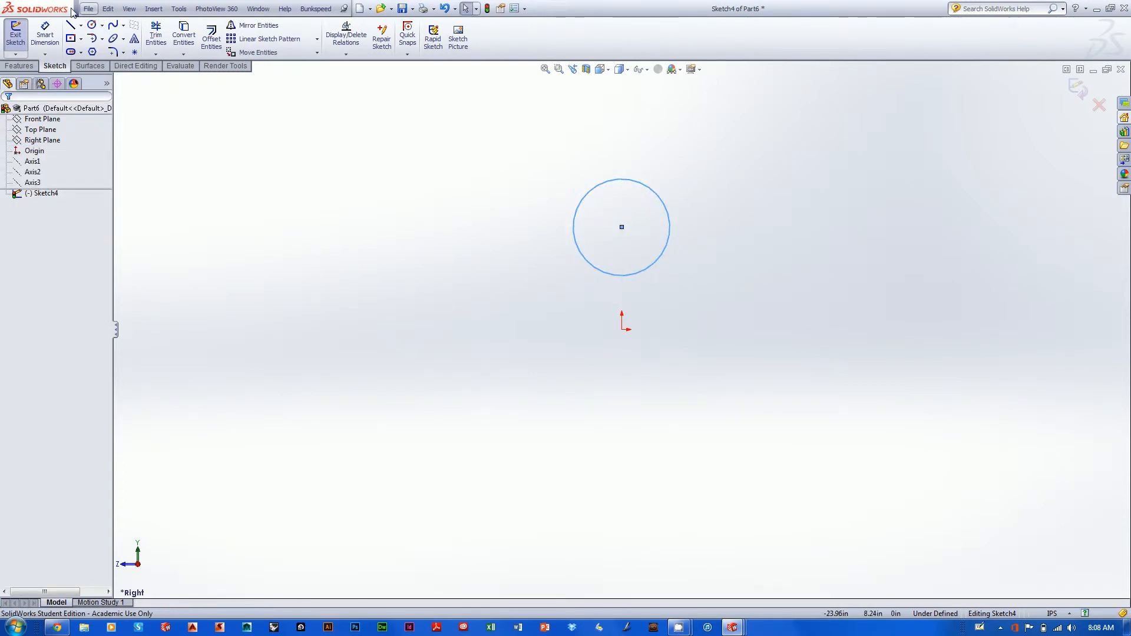
click(647, 268)
key(Delete)
Sketch a horizontal ellipse with a major radius of about 2.4 in, centred about 4.8 in directly above the origin.
click(112, 38)
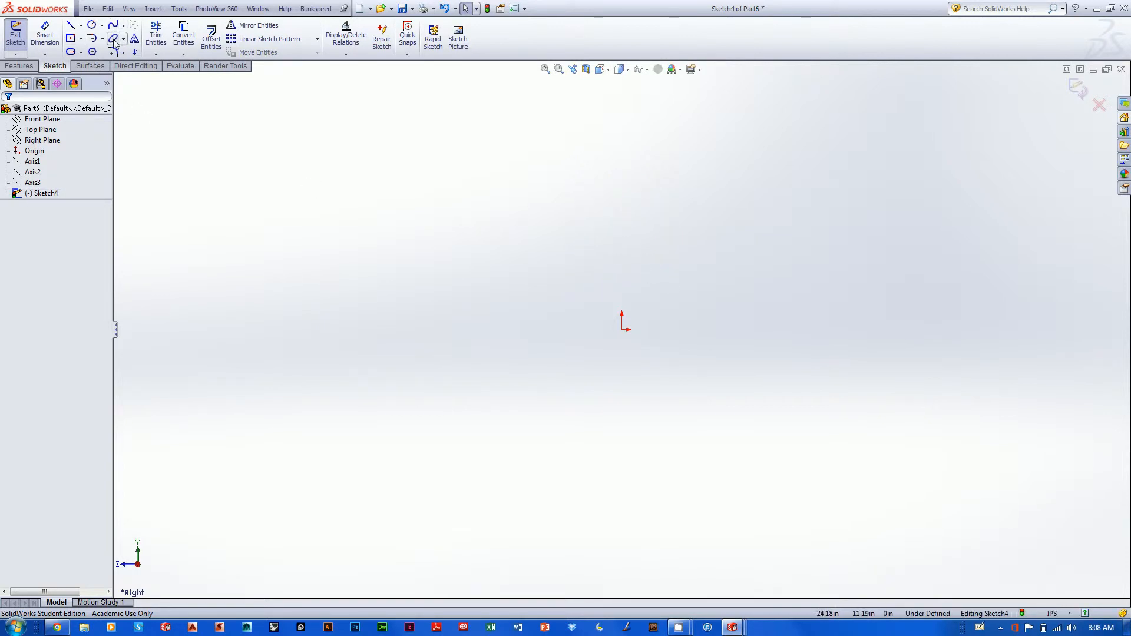
click(621, 229)
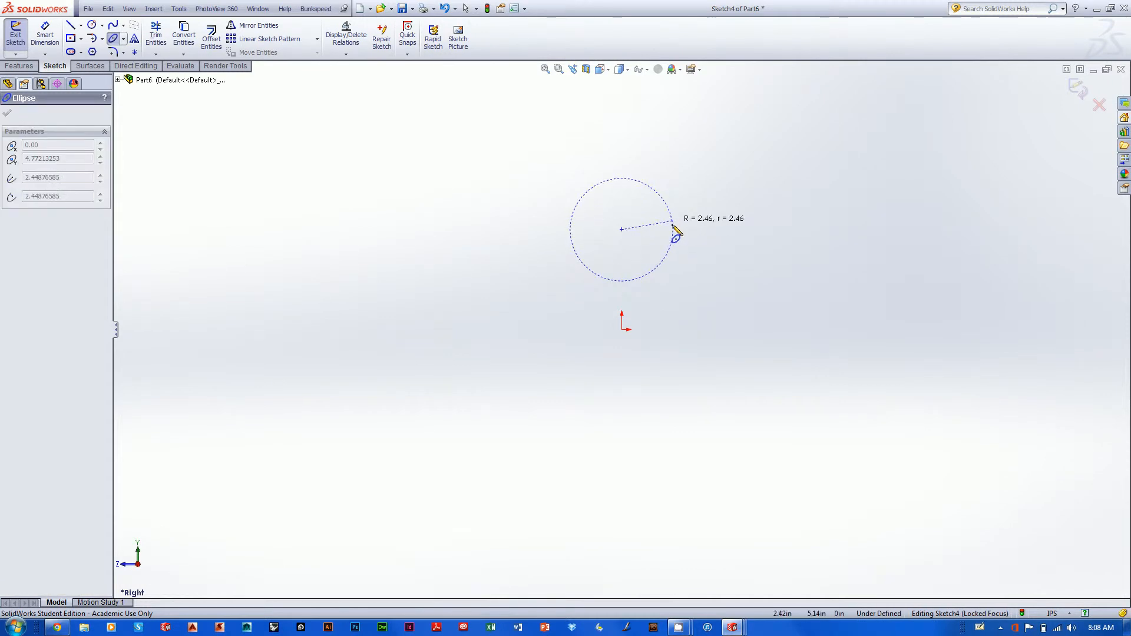
click(672, 230)
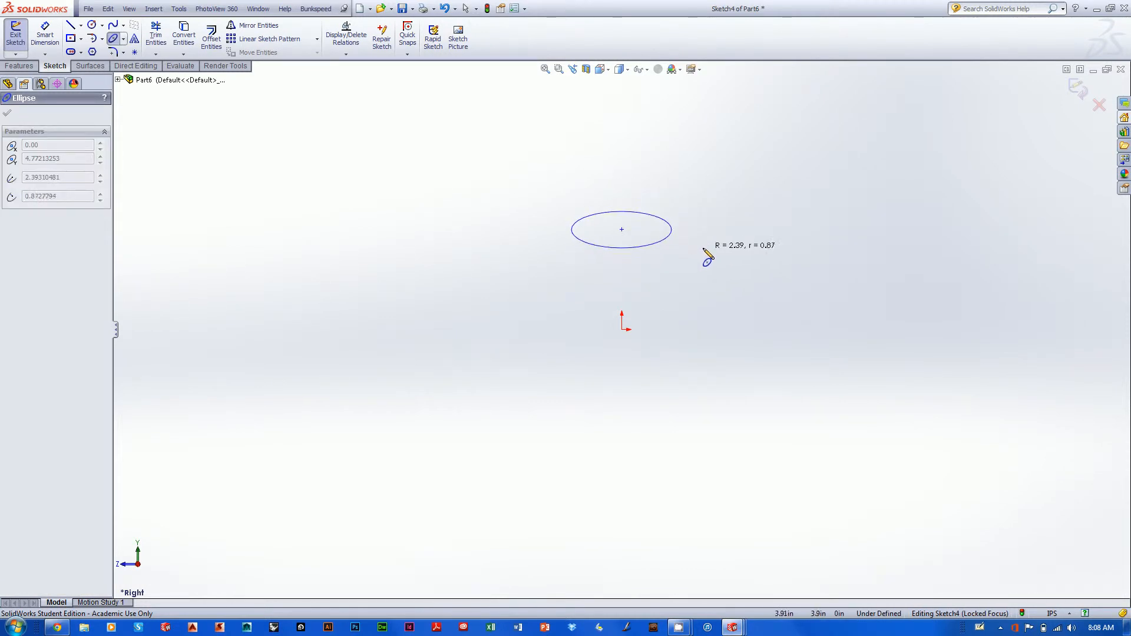
click(707, 260)
key(Escape)
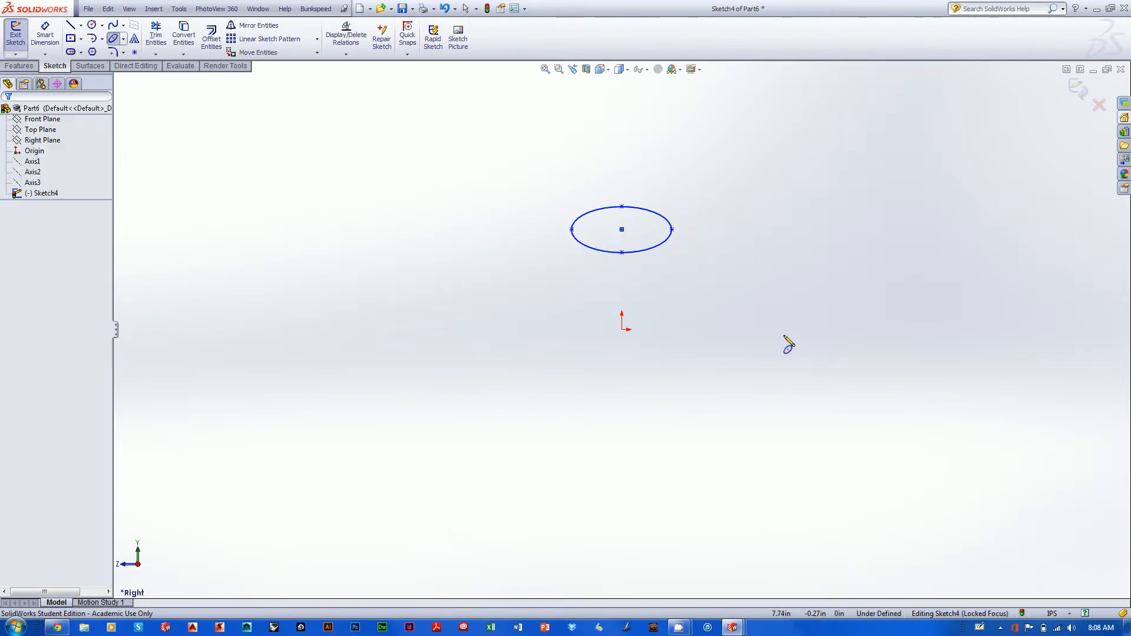
Dimension the ellipse's overall width between its two side points as 4 in.
click(44, 35)
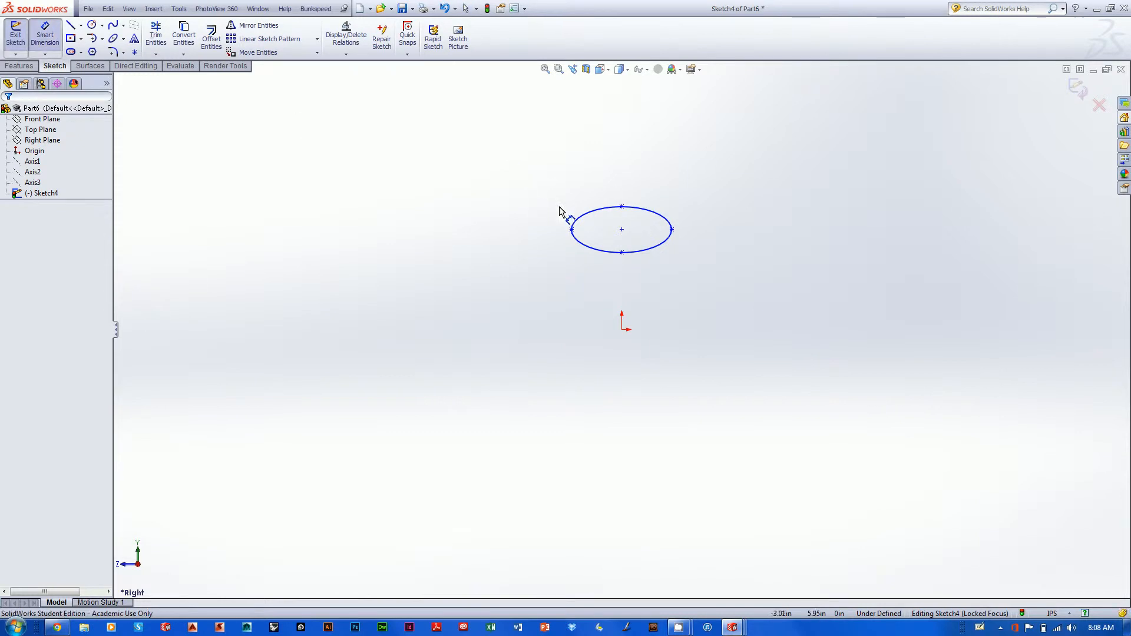
click(573, 230)
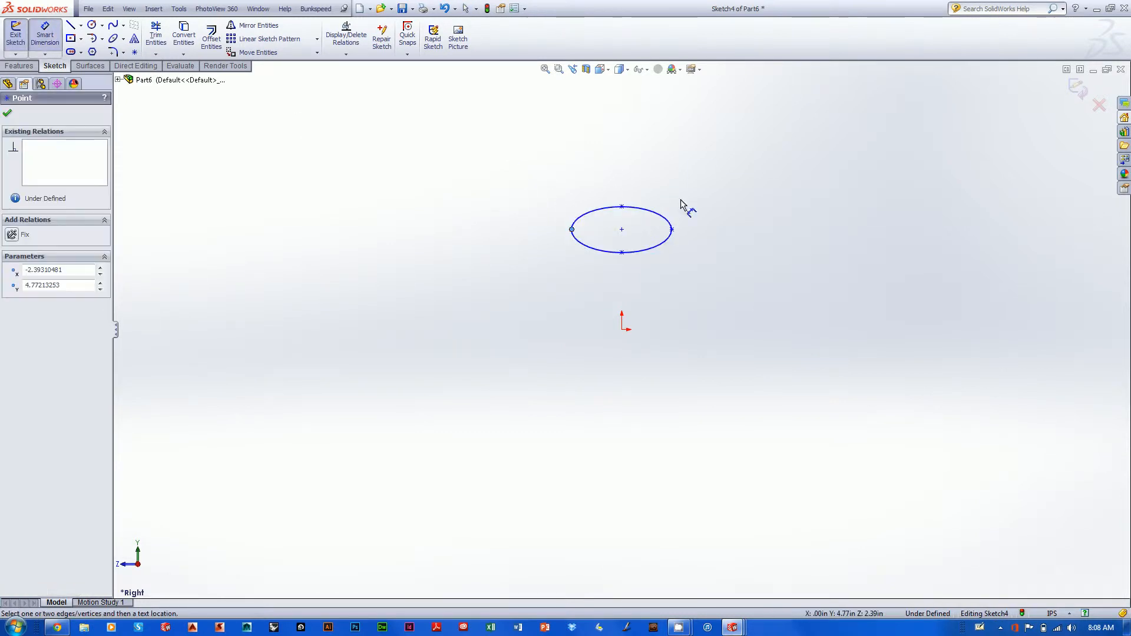
click(671, 229)
click(627, 166)
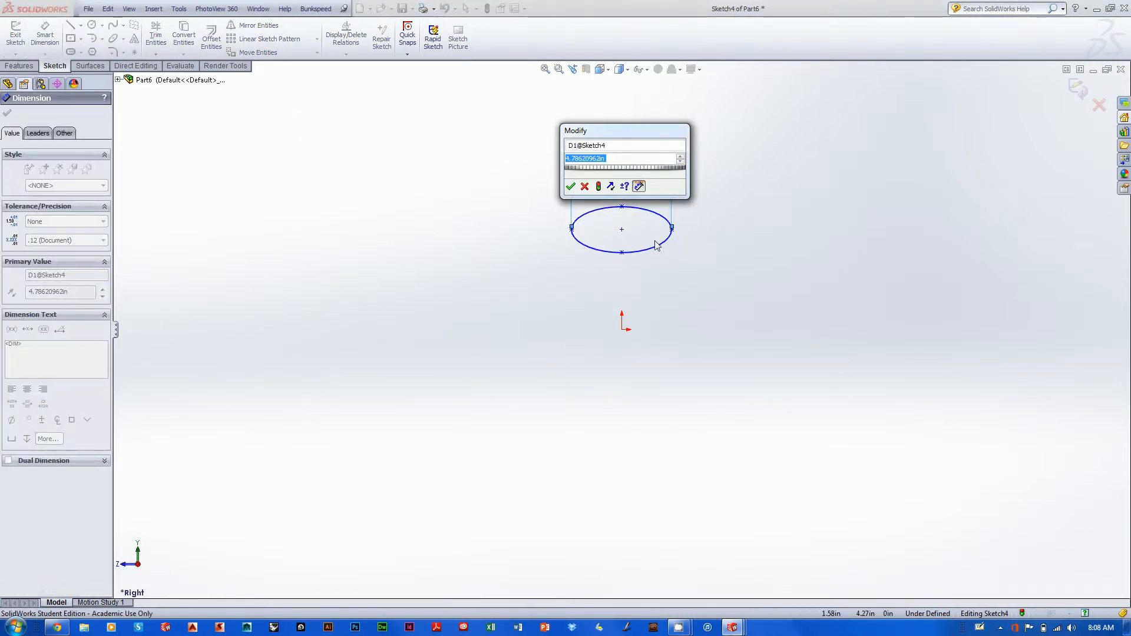
text(4)
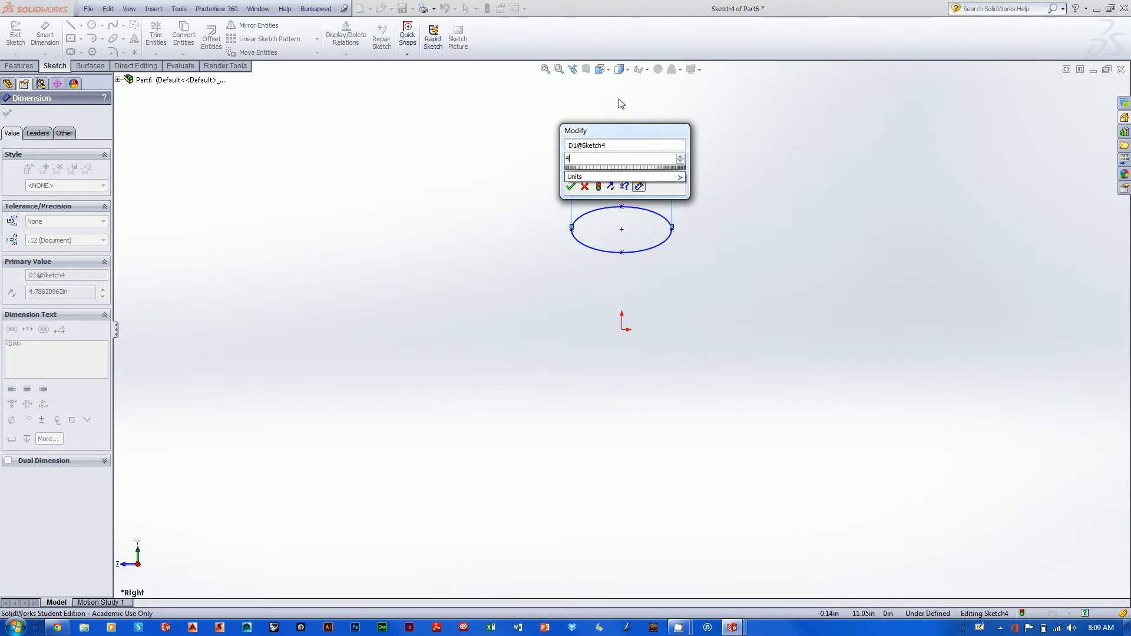
key(Return)
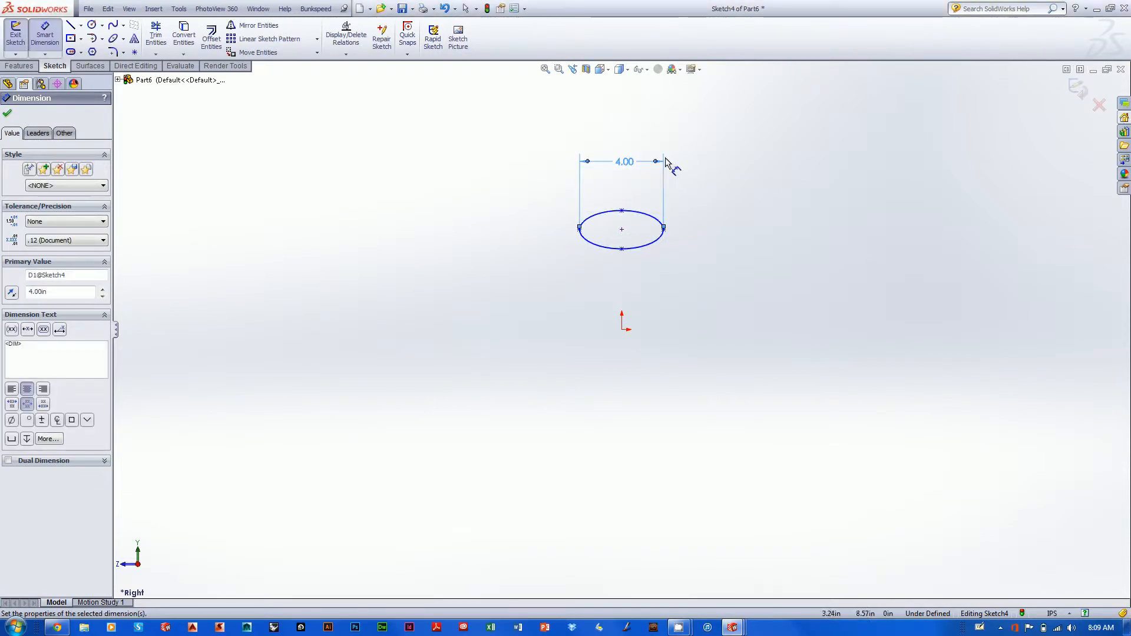
Set the ellipse's width dimension to 5 in and exit the sketch.
double_click(626, 162)
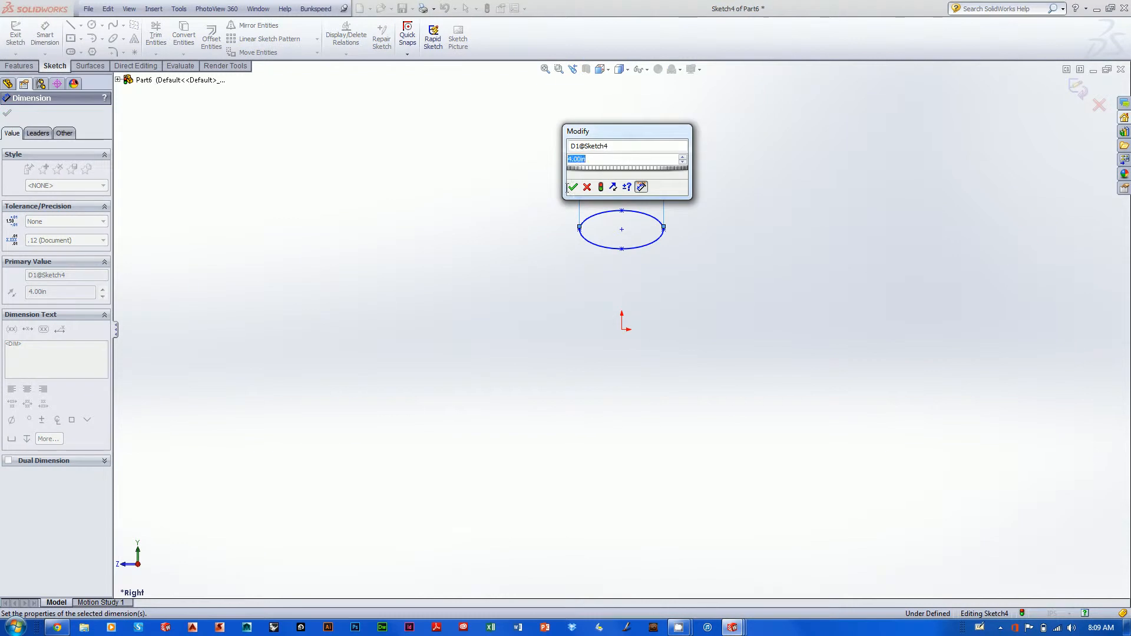
text(6)
key(Return)
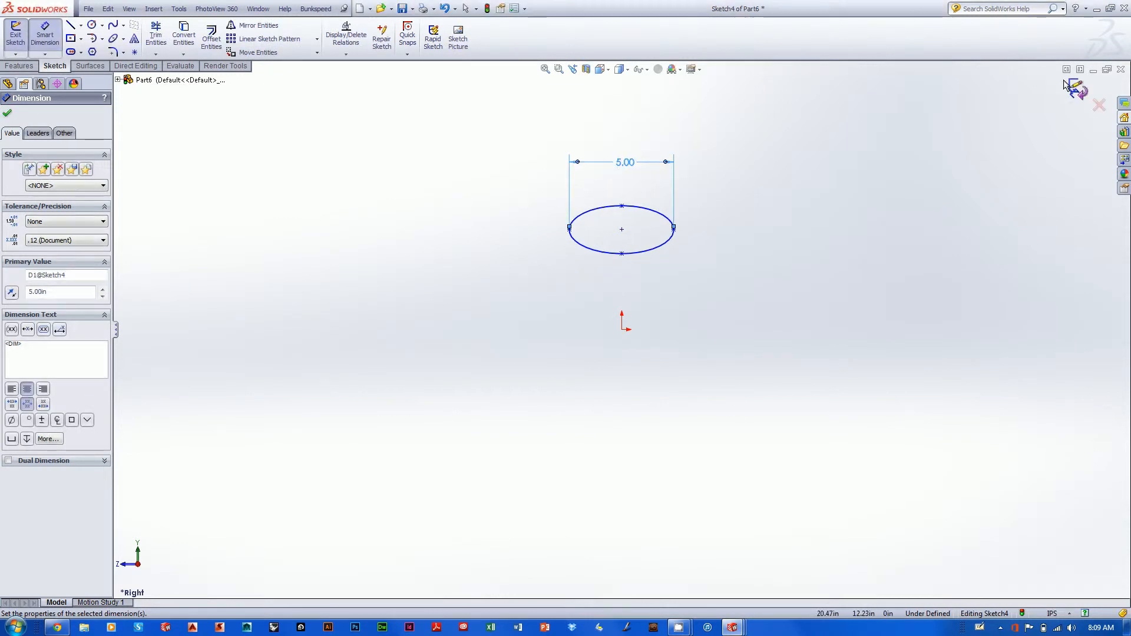
click(1083, 90)
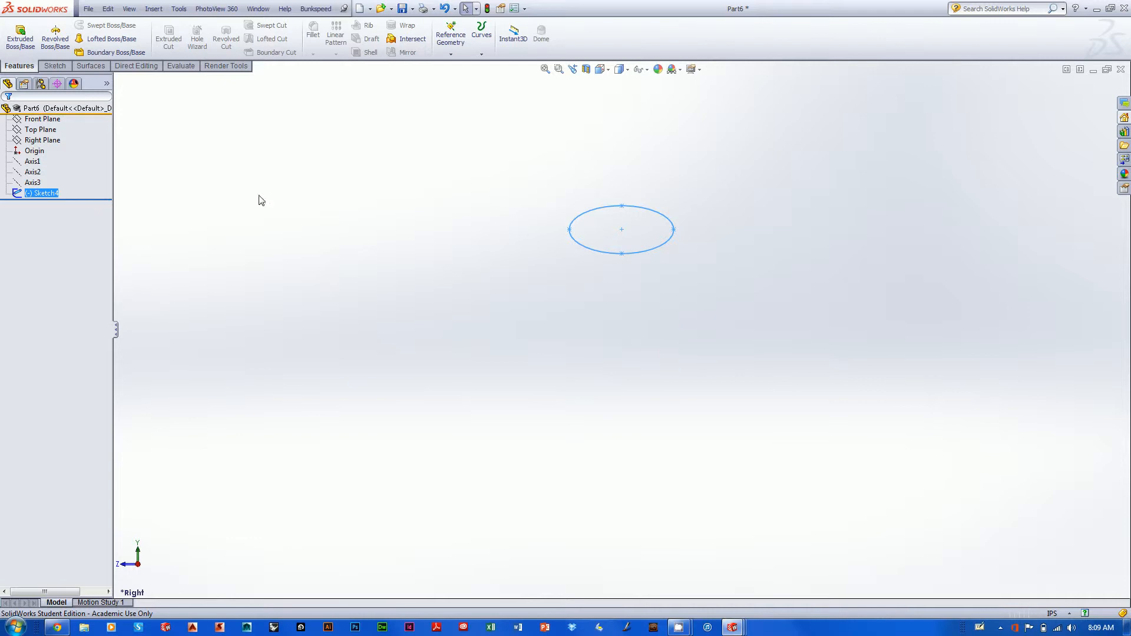
In a new Right Plane sketch, draw a horizontal ellipse of about 1.07 by 0.28 in radii, about 4.7 in directly below the origin.
right_click(39, 141)
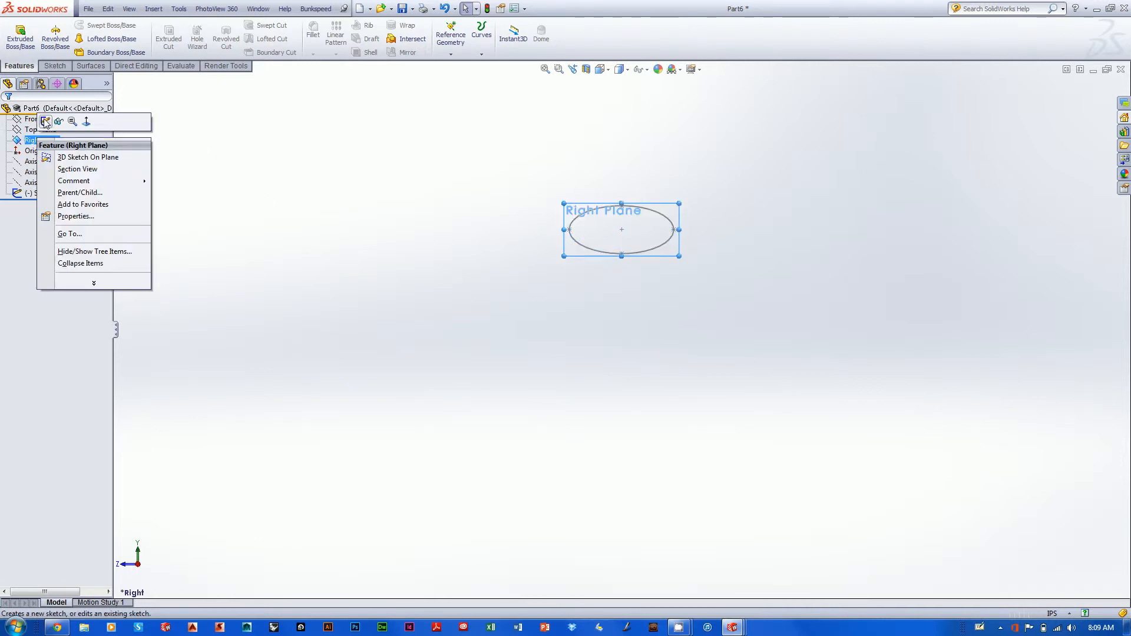
click(45, 121)
click(112, 38)
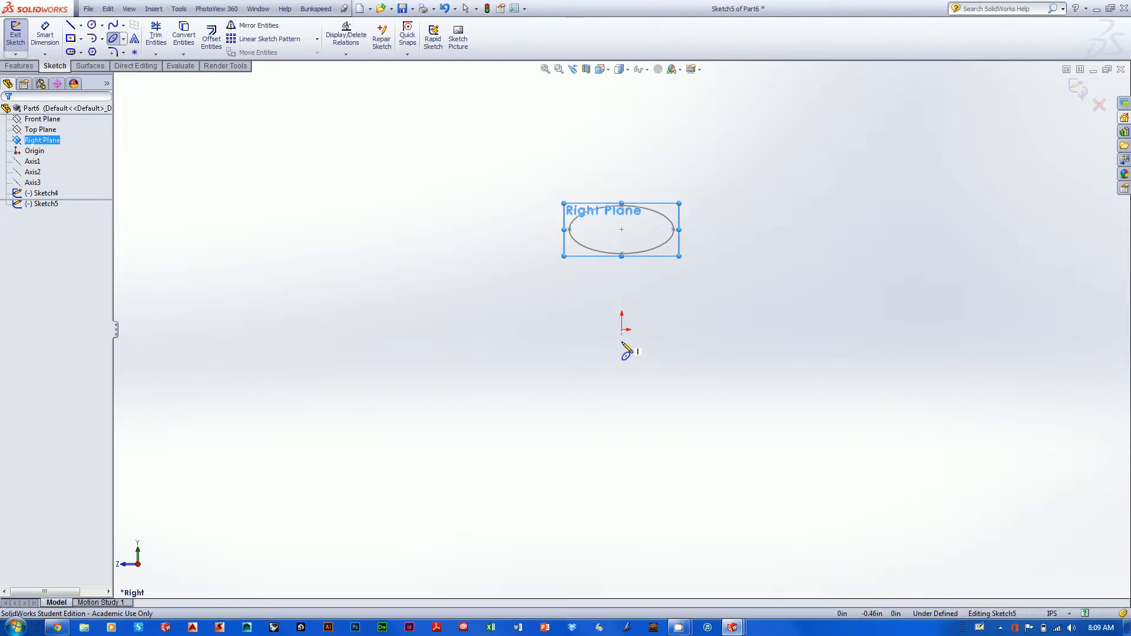
click(621, 427)
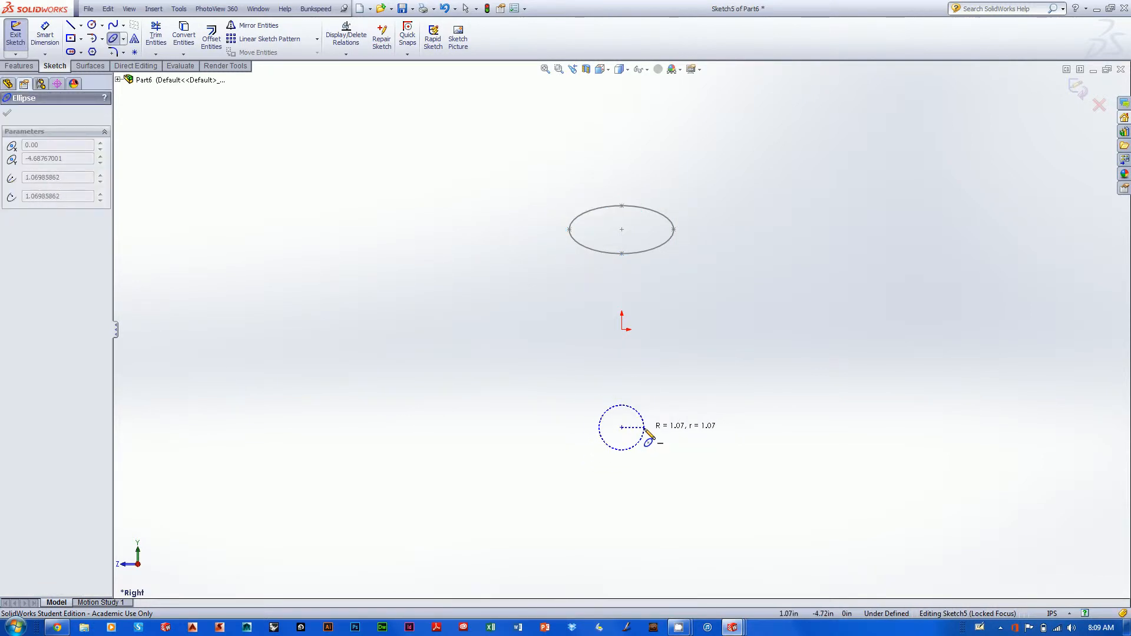
click(643, 427)
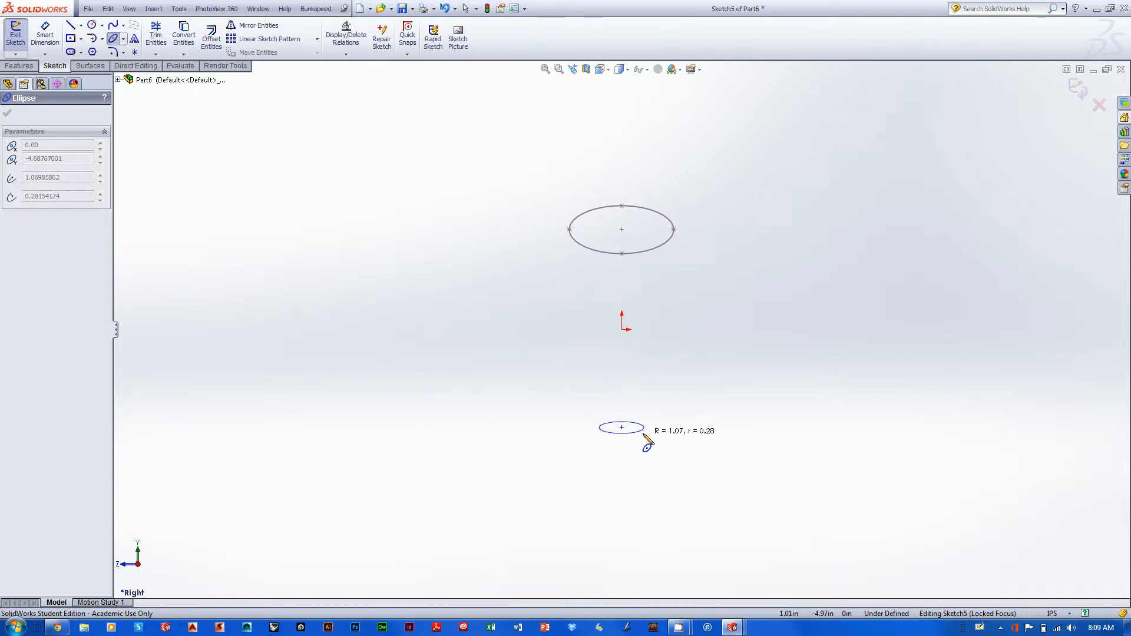
click(644, 434)
key(Escape)
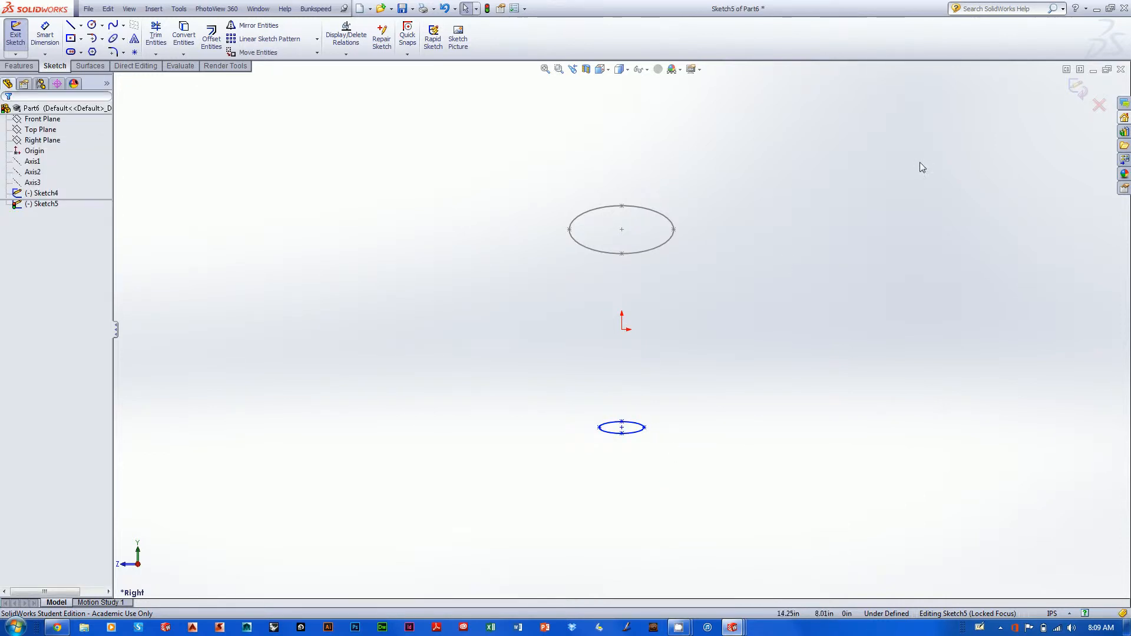
click(1079, 89)
Highlight the Right Plane and examine how the two ellipse sketches lie on it from several angles.
middle_drag(526, 333, 512, 354)
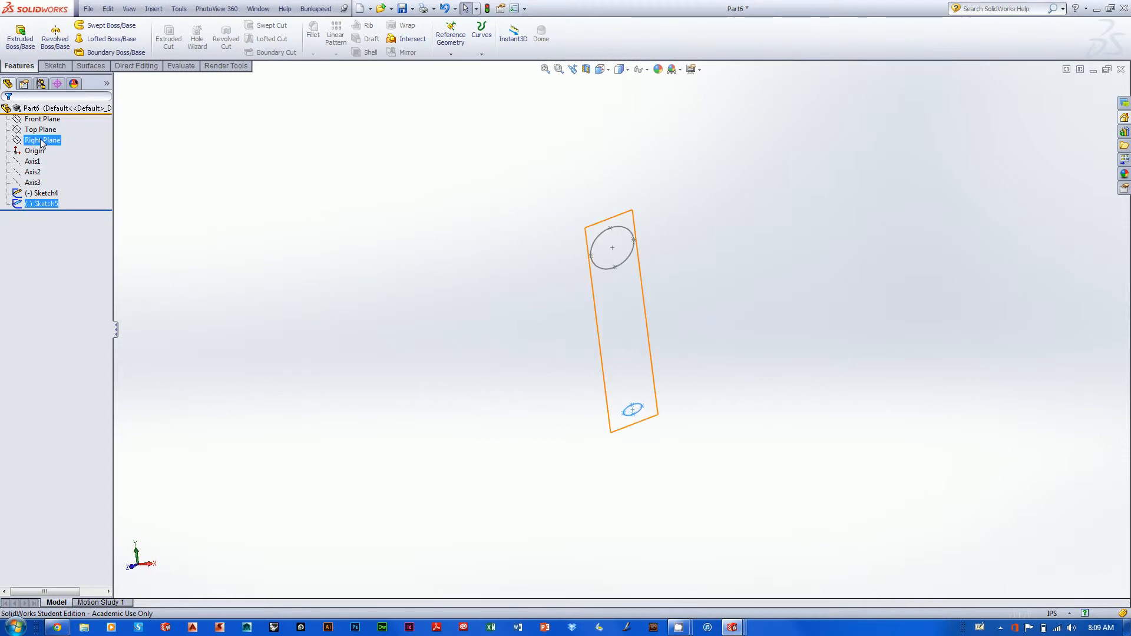
click(42, 140)
mouse_move(371, 255)
middle_down()
mouse_move(503, 212)
mouse_move(386, 245)
mouse_move(456, 239)
middle_up()
mouse_move(775, 356)
middle_down()
mouse_move(828, 306)
mouse_move(777, 308)
mouse_move(841, 282)
middle_up()
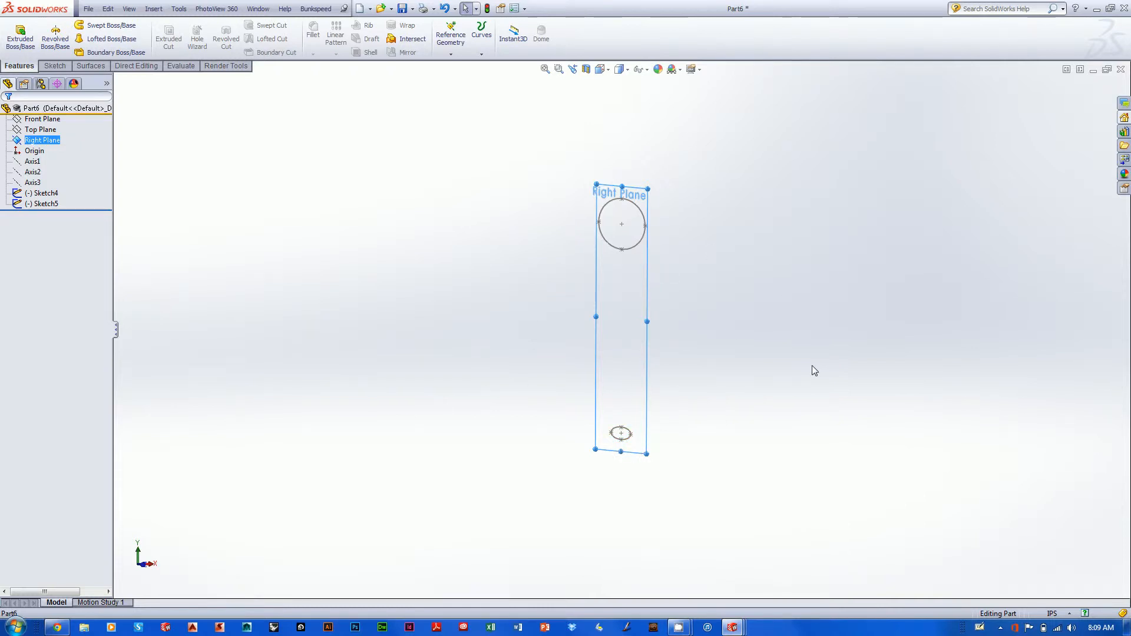
mouse_move(812, 371)
middle_down()
mouse_move(722, 351)
mouse_move(789, 338)
mouse_move(826, 411)
mouse_move(814, 422)
middle_up()
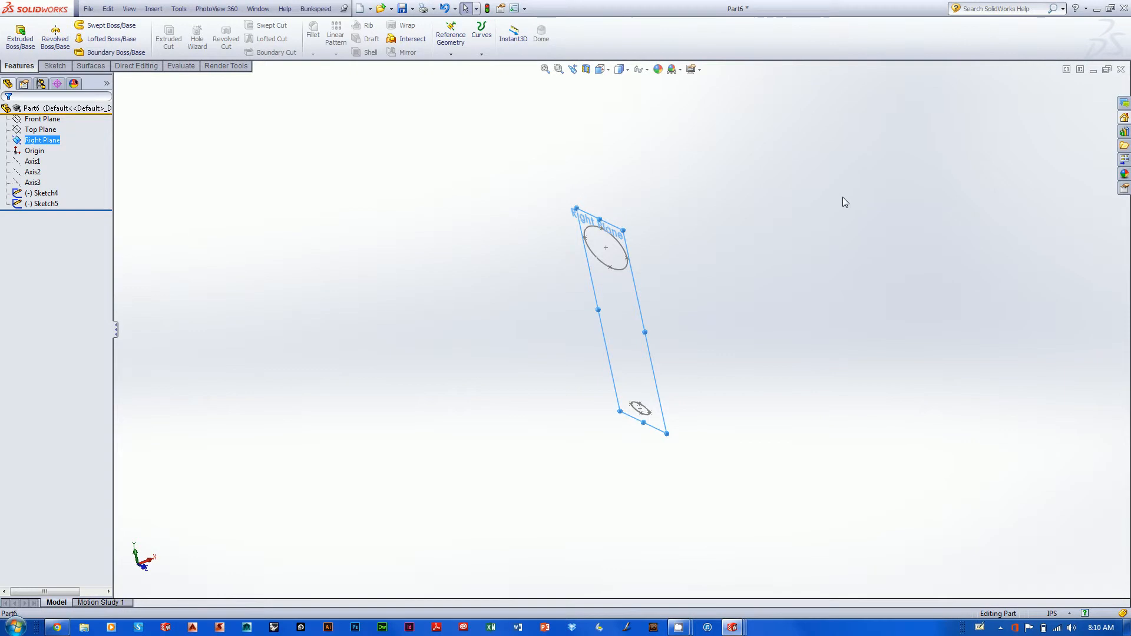
mouse_move(842, 202)
middle_down()
mouse_move(692, 232)
mouse_move(775, 270)
mouse_move(815, 369)
mouse_move(848, 331)
mouse_move(823, 305)
mouse_move(813, 343)
mouse_move(761, 352)
mouse_move(793, 371)
mouse_move(821, 351)
mouse_move(803, 348)
mouse_move(808, 357)
middle_up()
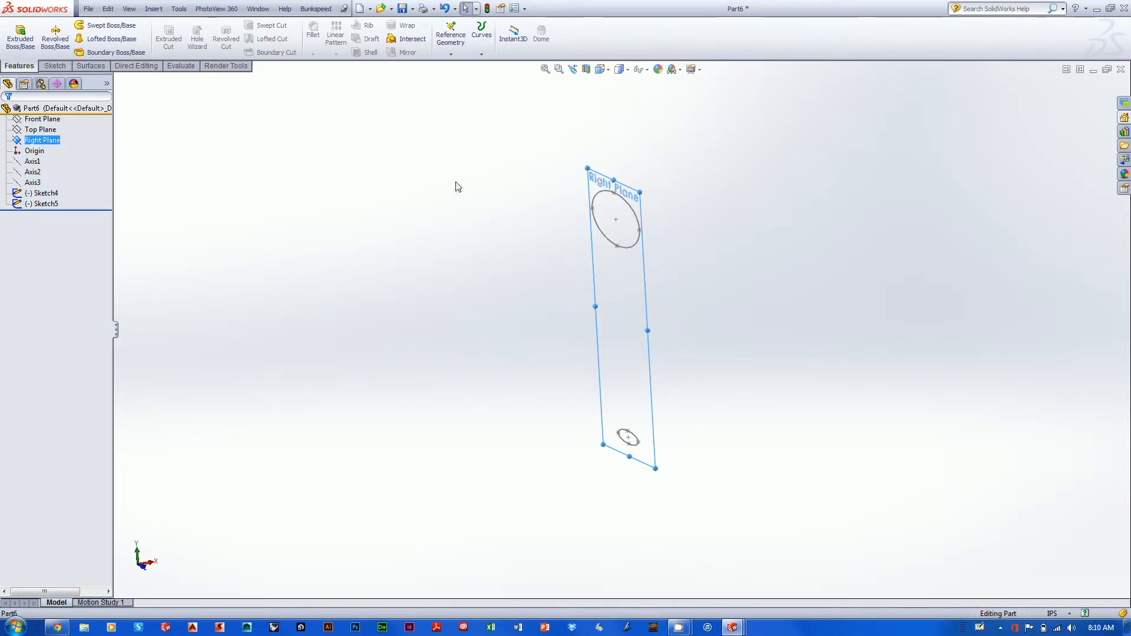
Start a Lofted Boss/Base with the upper and lower ellipse sketches as its profiles.
click(112, 39)
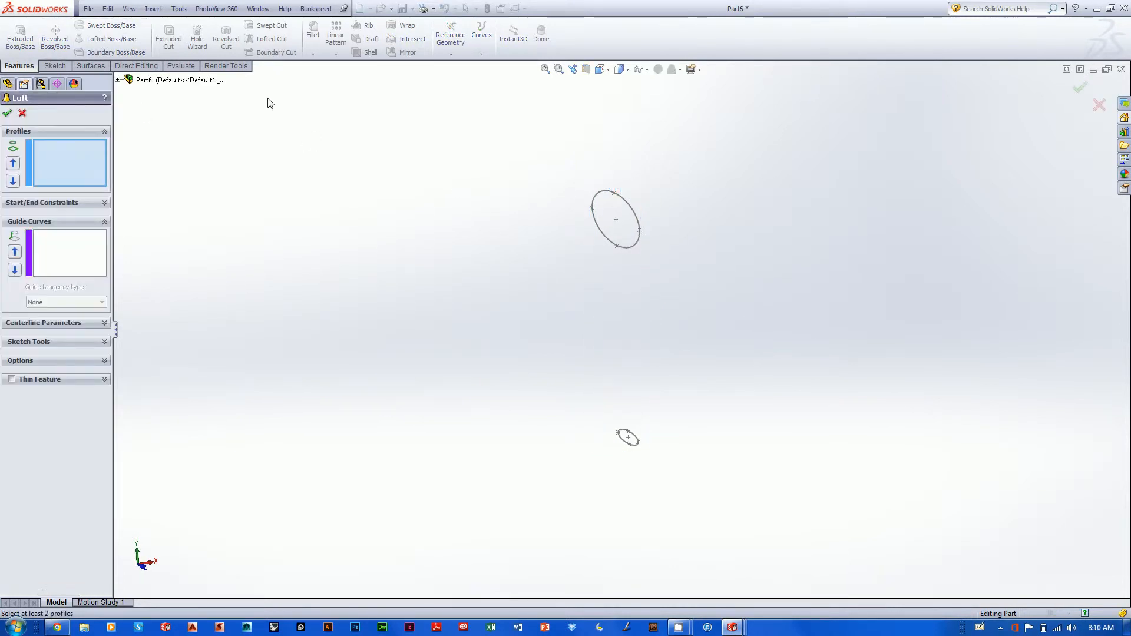
click(631, 245)
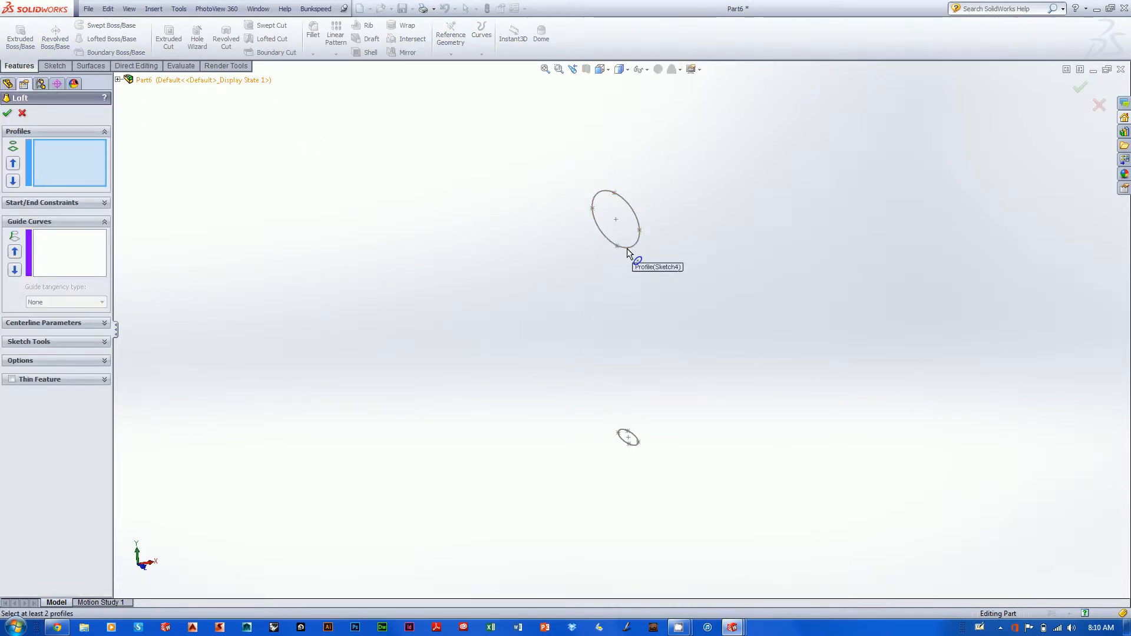
click(636, 447)
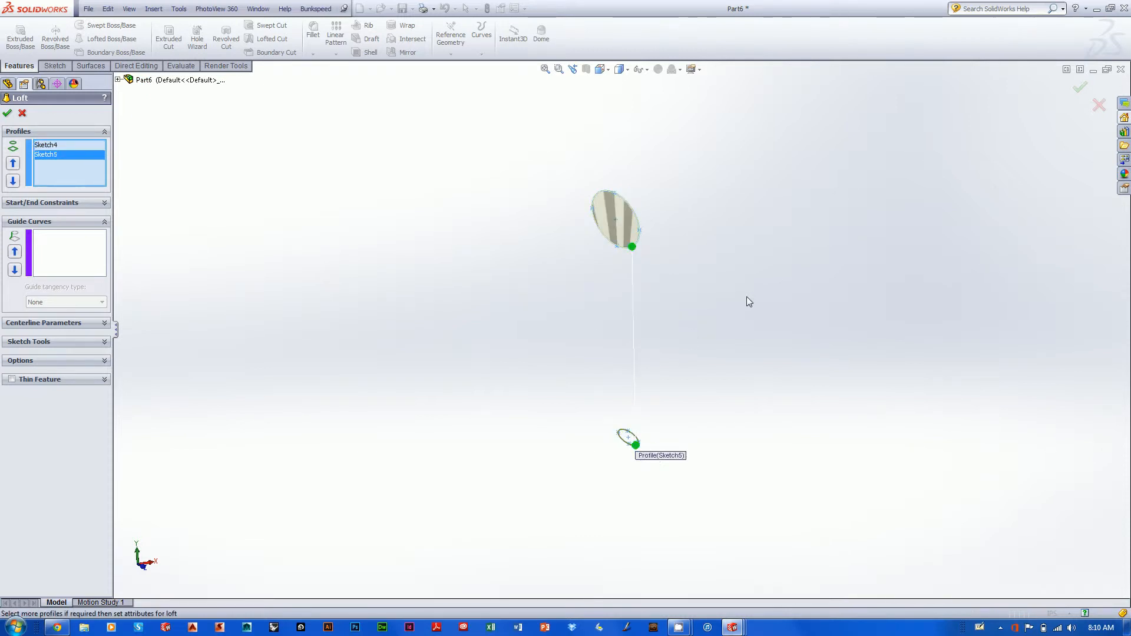
mouse_move(747, 295)
middle_down()
mouse_move(709, 308)
mouse_move(785, 273)
mouse_move(783, 285)
mouse_move(808, 258)
mouse_move(652, 255)
mouse_move(585, 293)
mouse_move(610, 302)
mouse_move(588, 303)
middle_up()
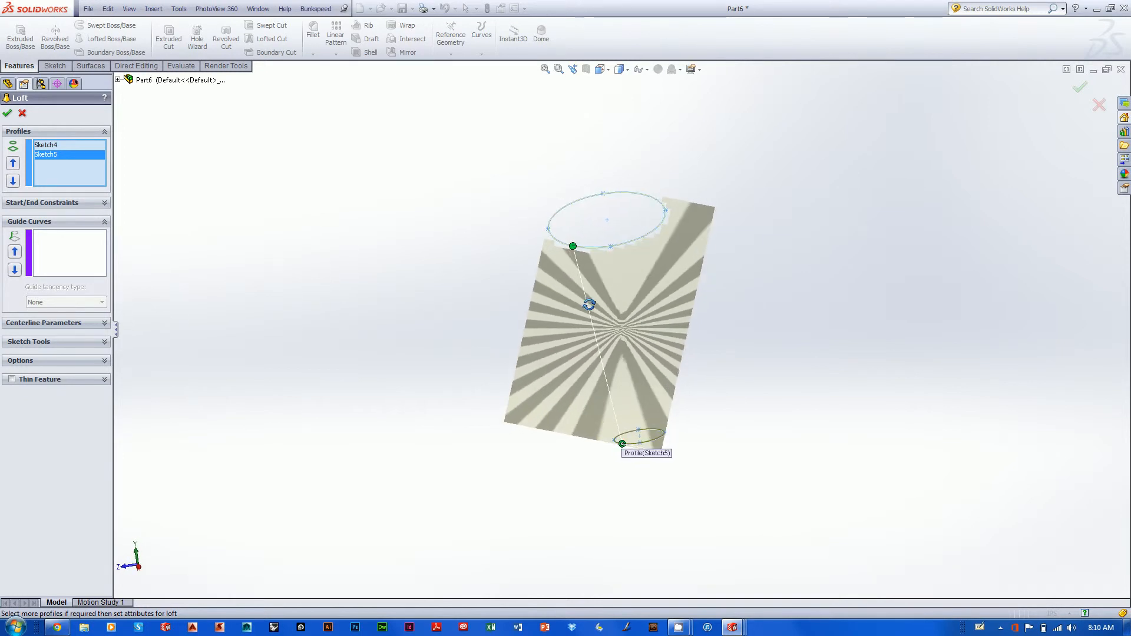
scroll(584, 306, down, 1)
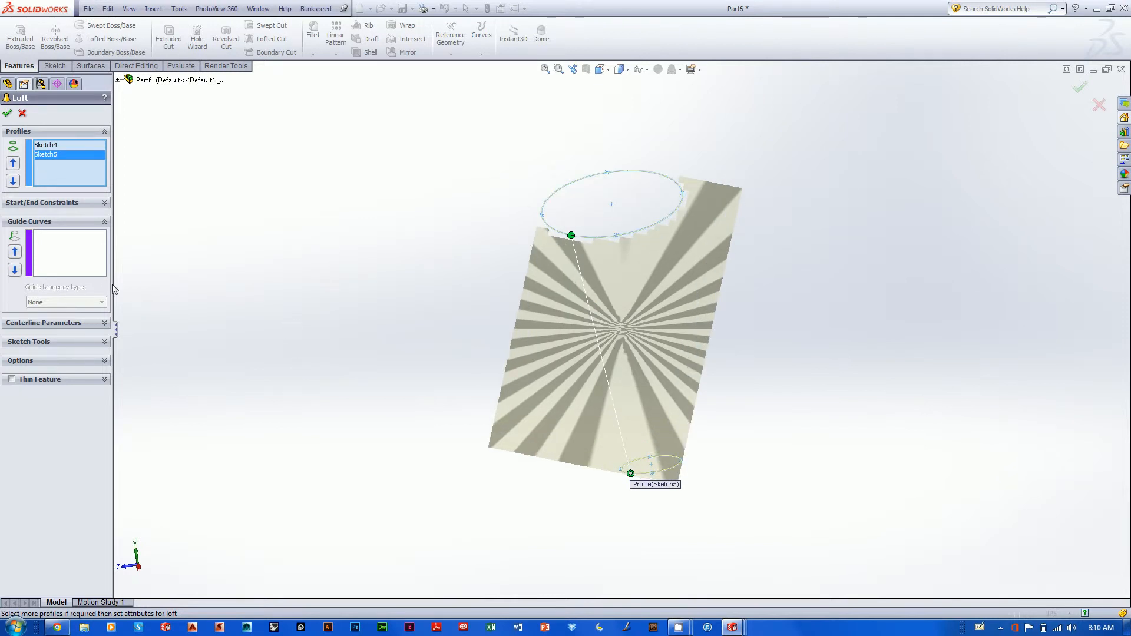
Set the loft's start constraint to Normal To Profile.
click(39, 203)
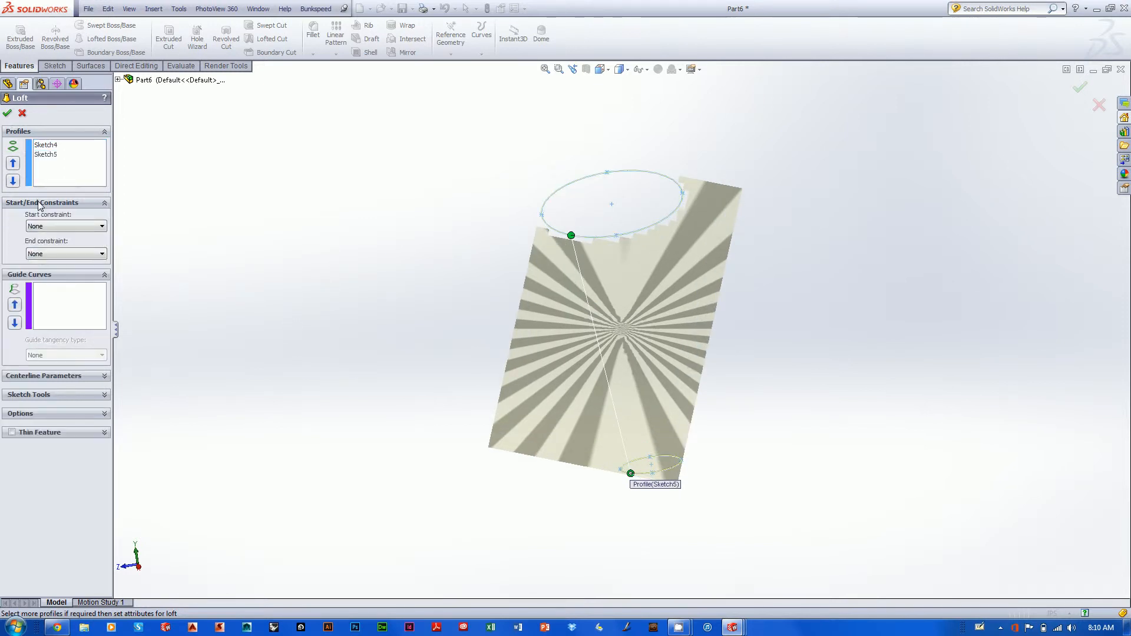
click(53, 226)
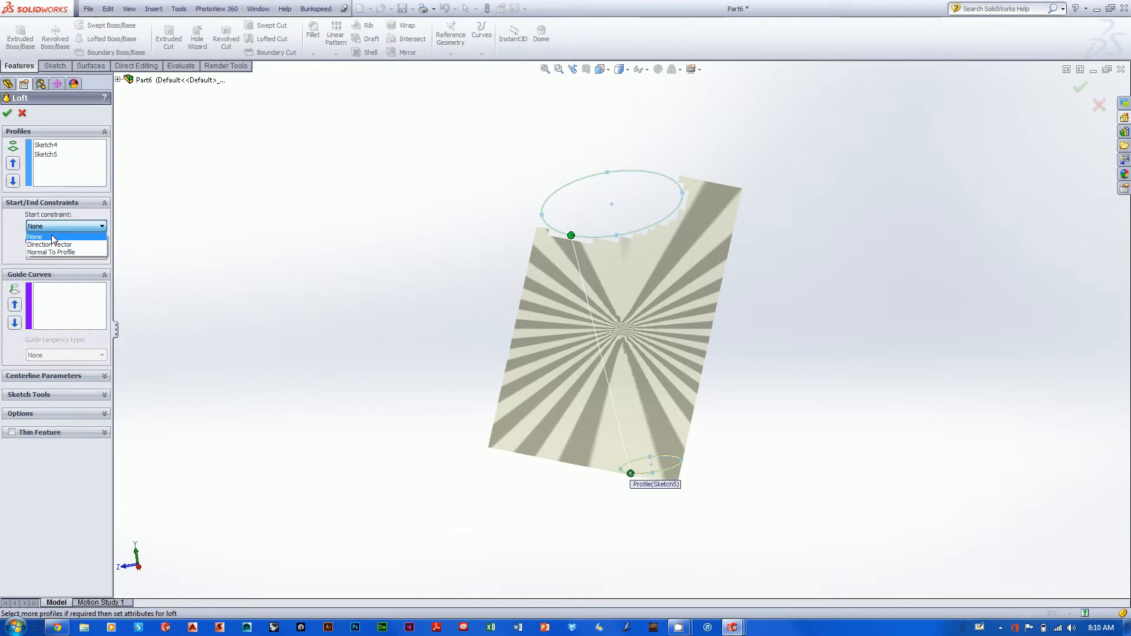
click(47, 255)
middle_drag(176, 252, 335, 271)
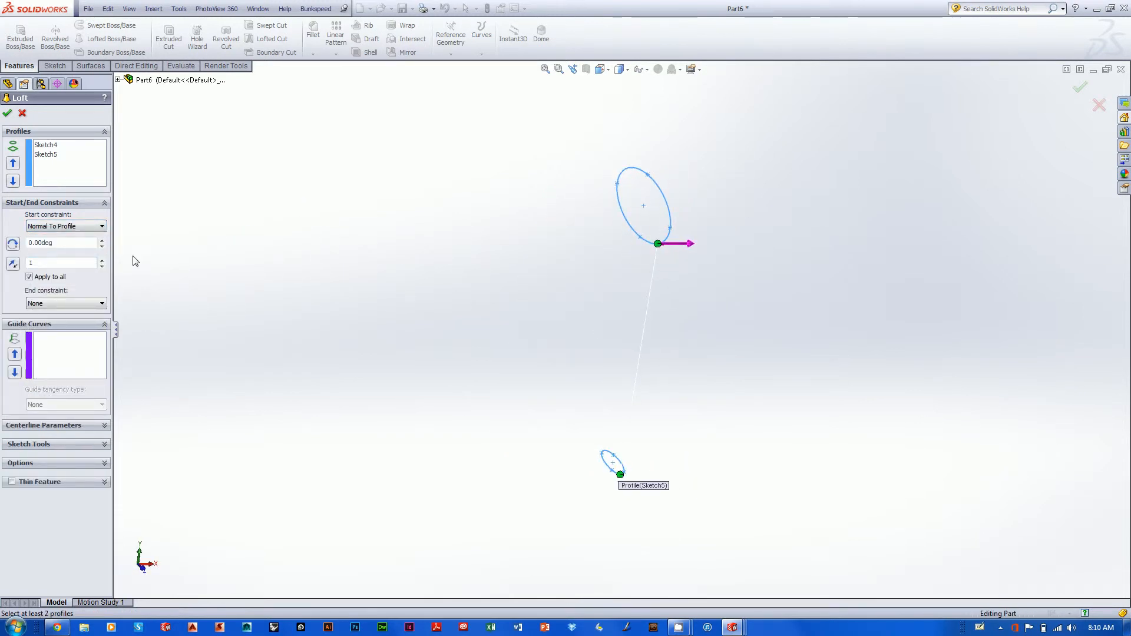
Reverse the start tangent direction, set the end constraint to Normal To Profile, and try to create the loft.
click(13, 264)
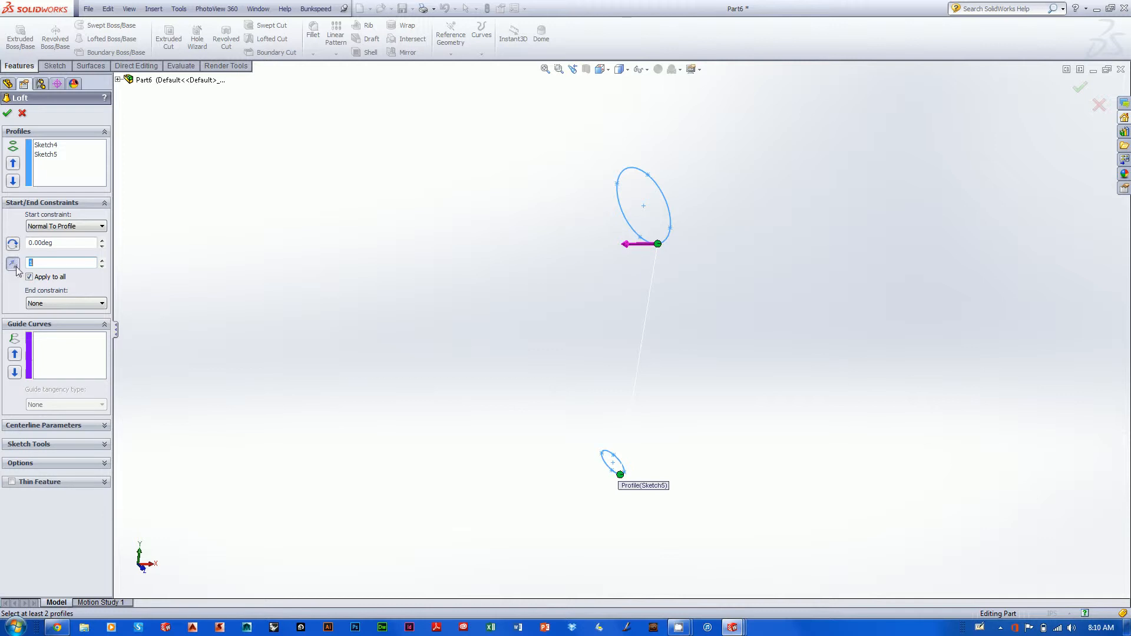
click(67, 303)
click(59, 327)
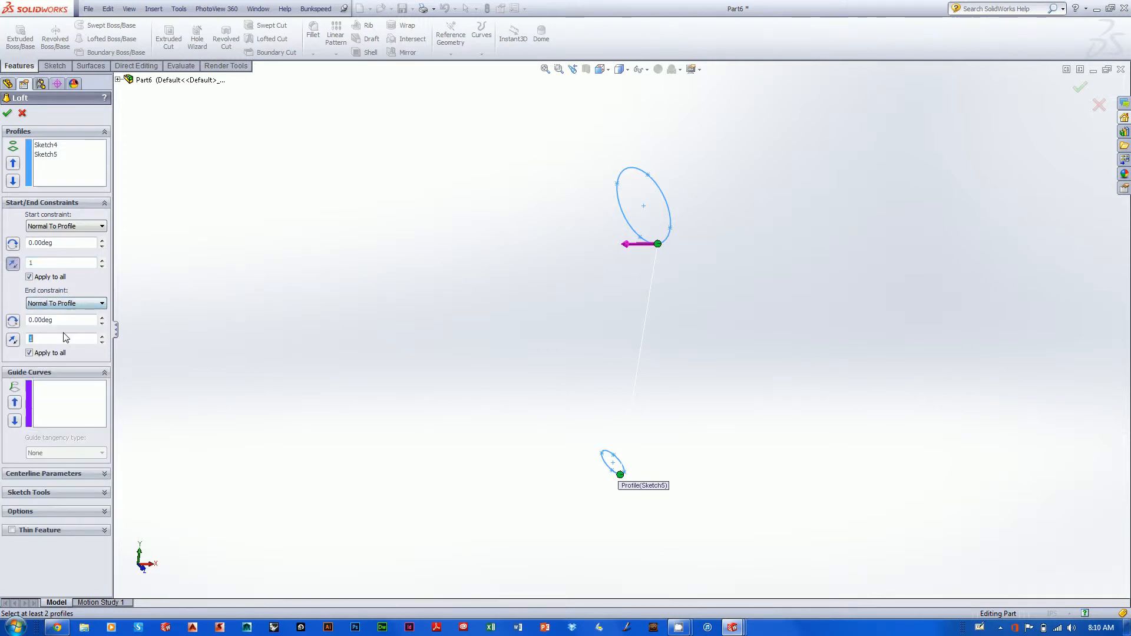
middle_drag(498, 326, 419, 311)
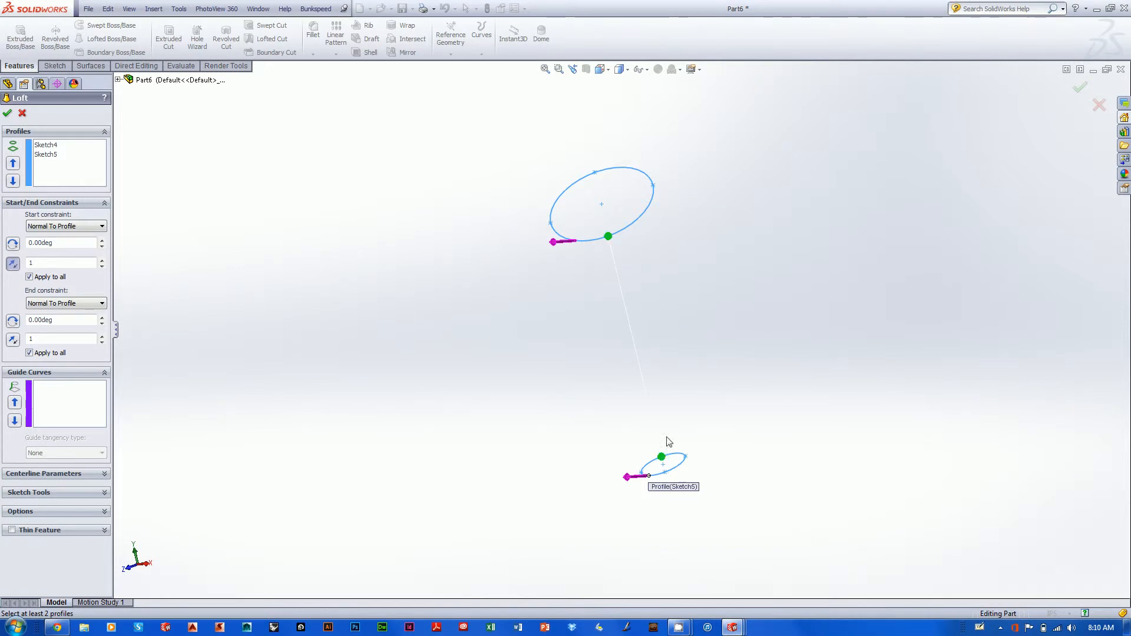
click(1079, 87)
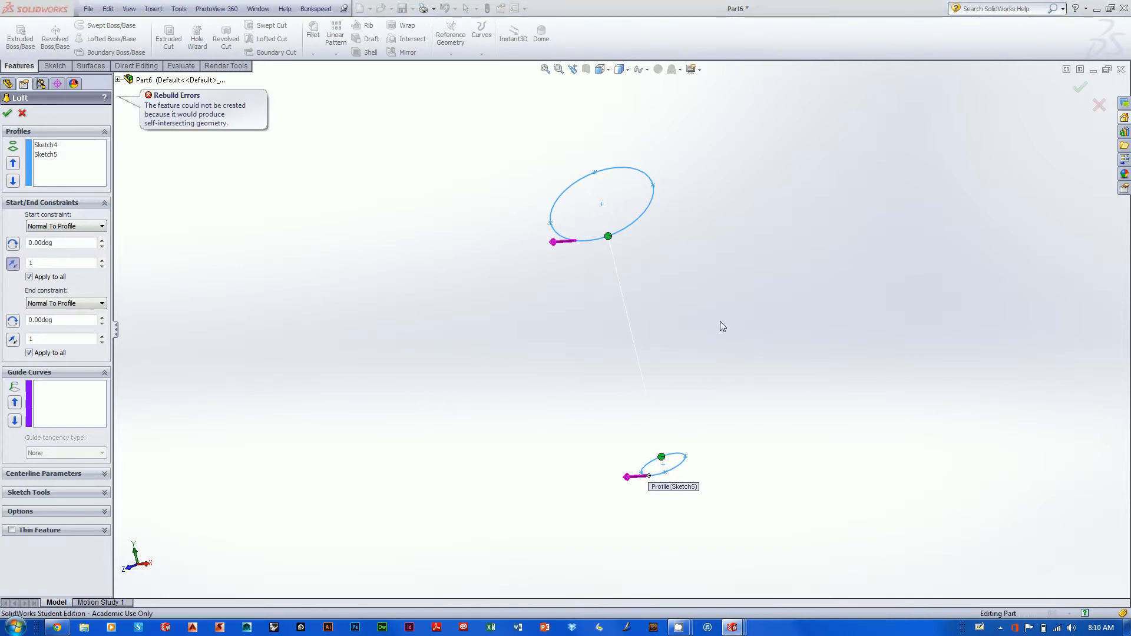
Move both ellipses' loft connectors to their near ends, retry creating the loft, and cancel the feature.
scroll(300, 252, up, 1)
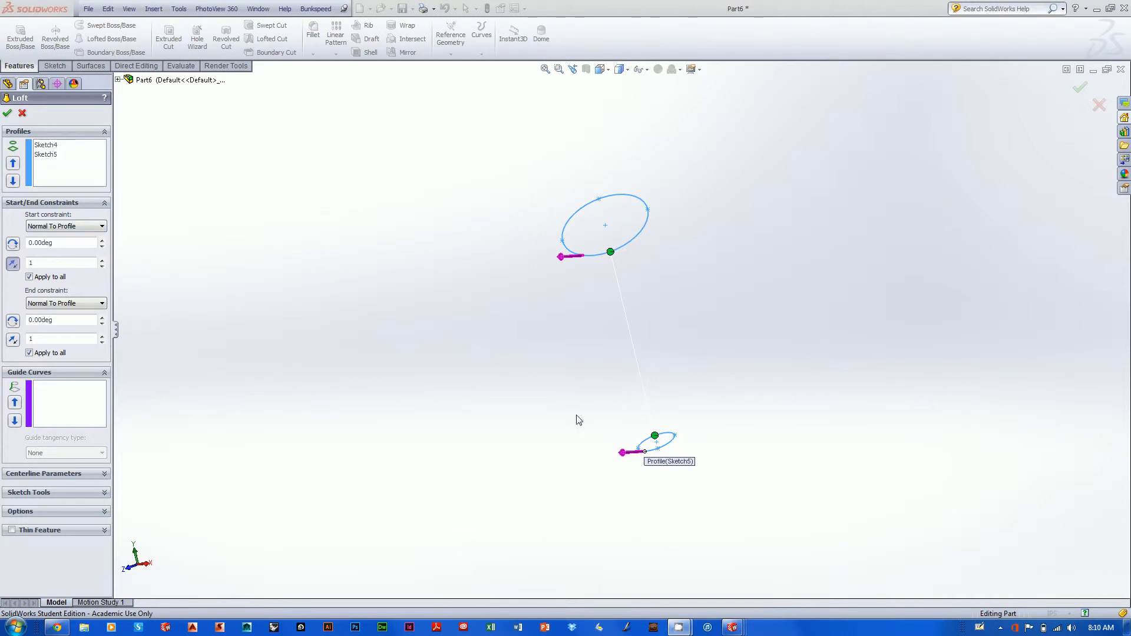
drag(657, 437, 642, 450)
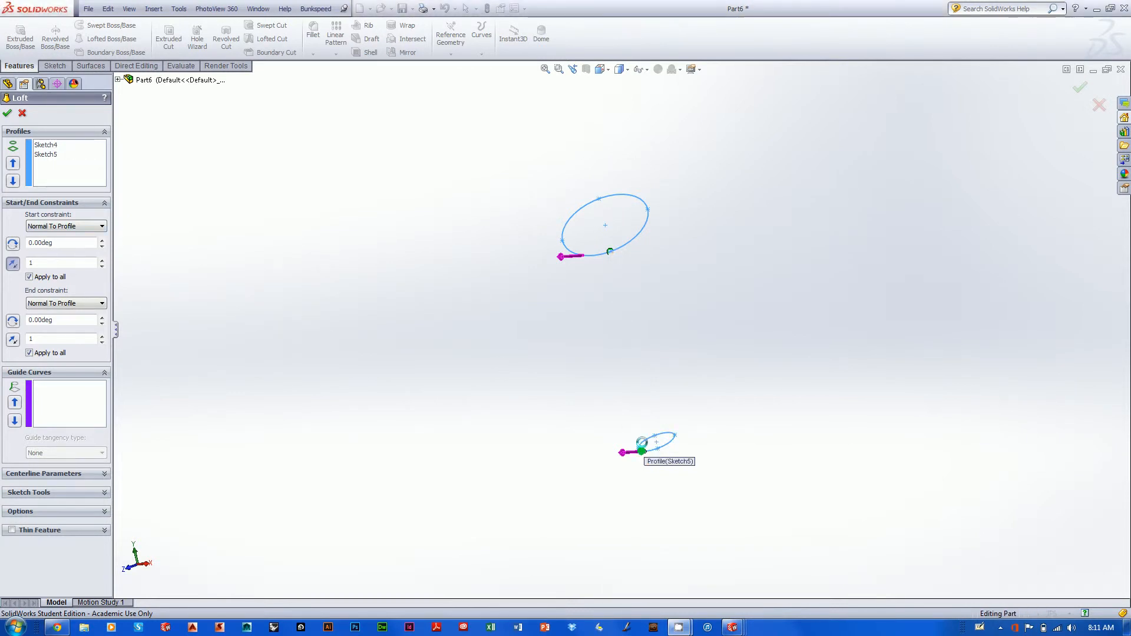
drag(610, 252, 563, 240)
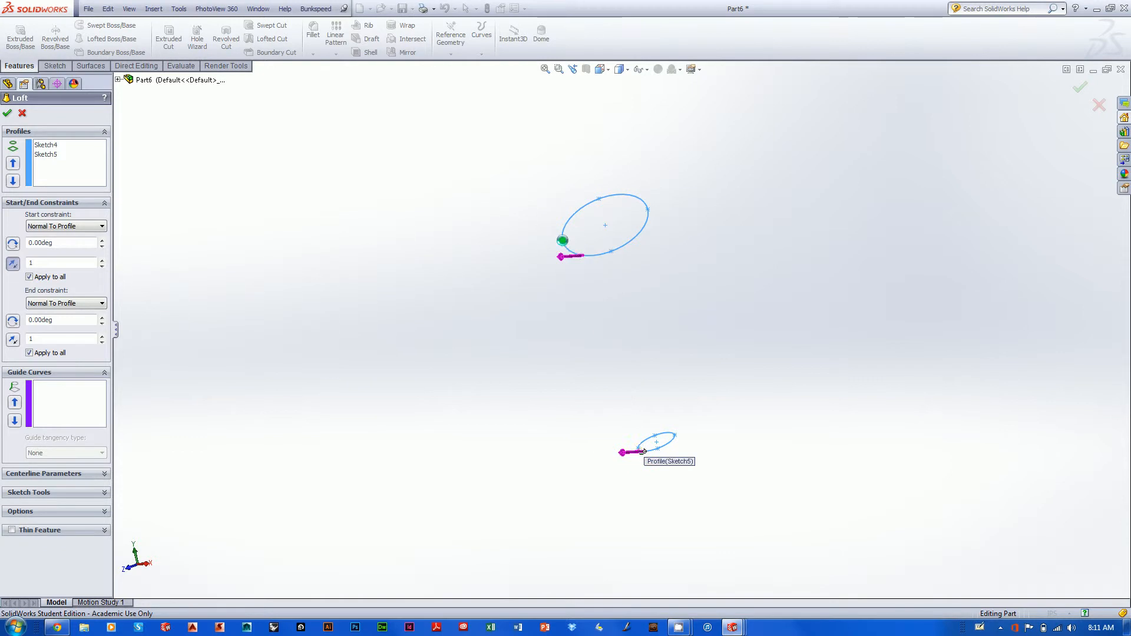
click(1078, 85)
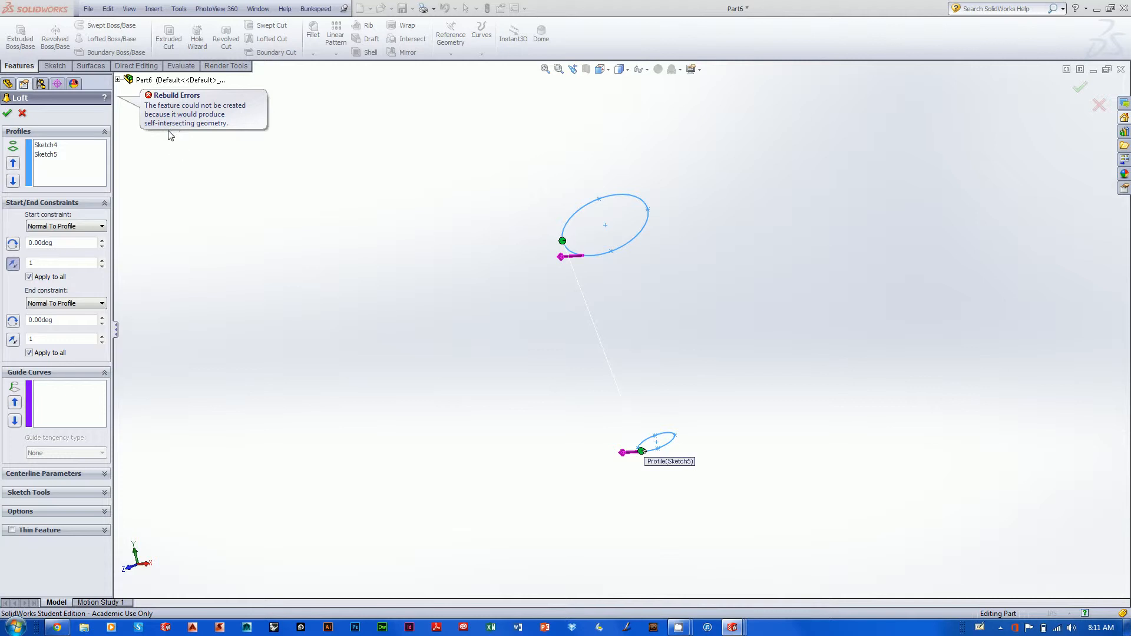
click(22, 113)
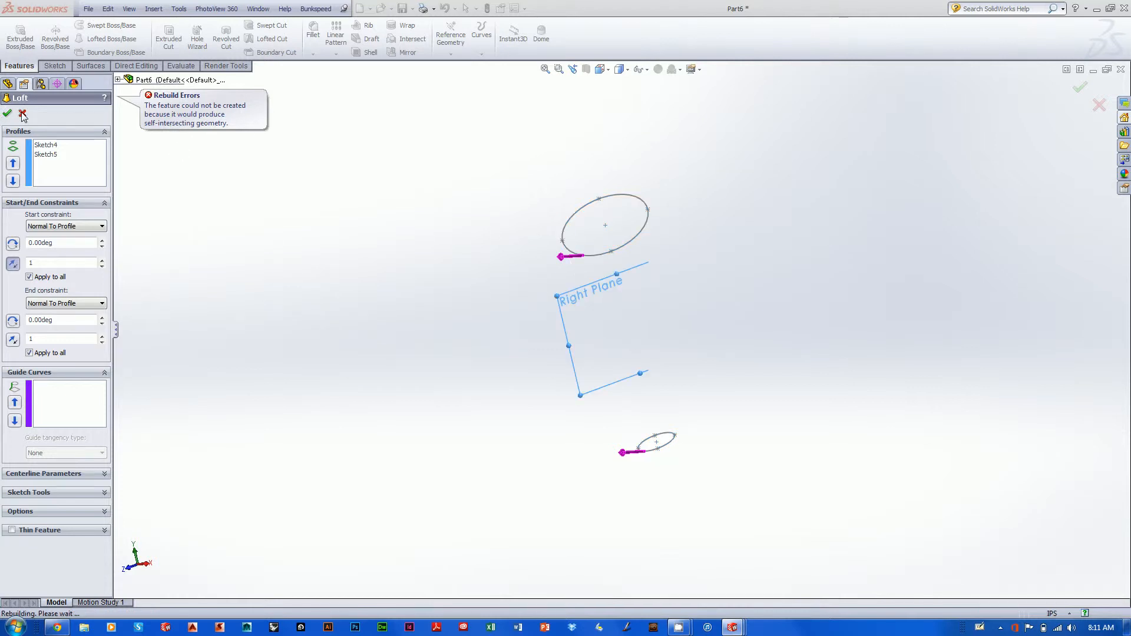
Open a new sketch on the Top Plane and view it face-on.
mouse_move(260, 222)
middle_down()
mouse_move(351, 172)
mouse_move(314, 169)
mouse_move(359, 179)
mouse_move(355, 207)
middle_up()
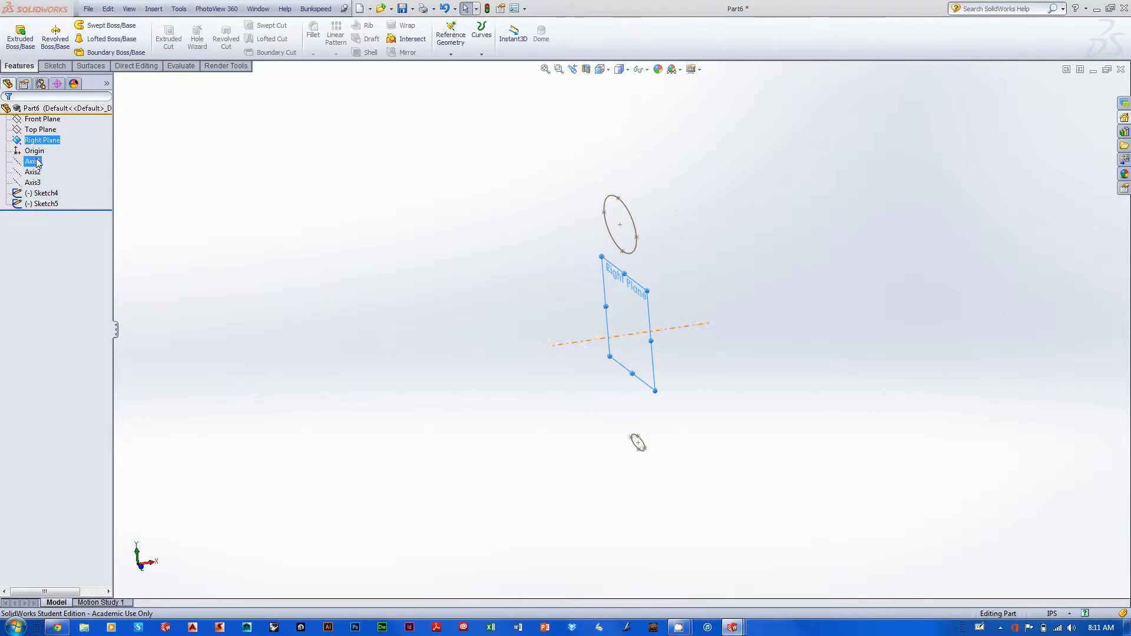
ctrl+click(43, 132)
click(44, 131)
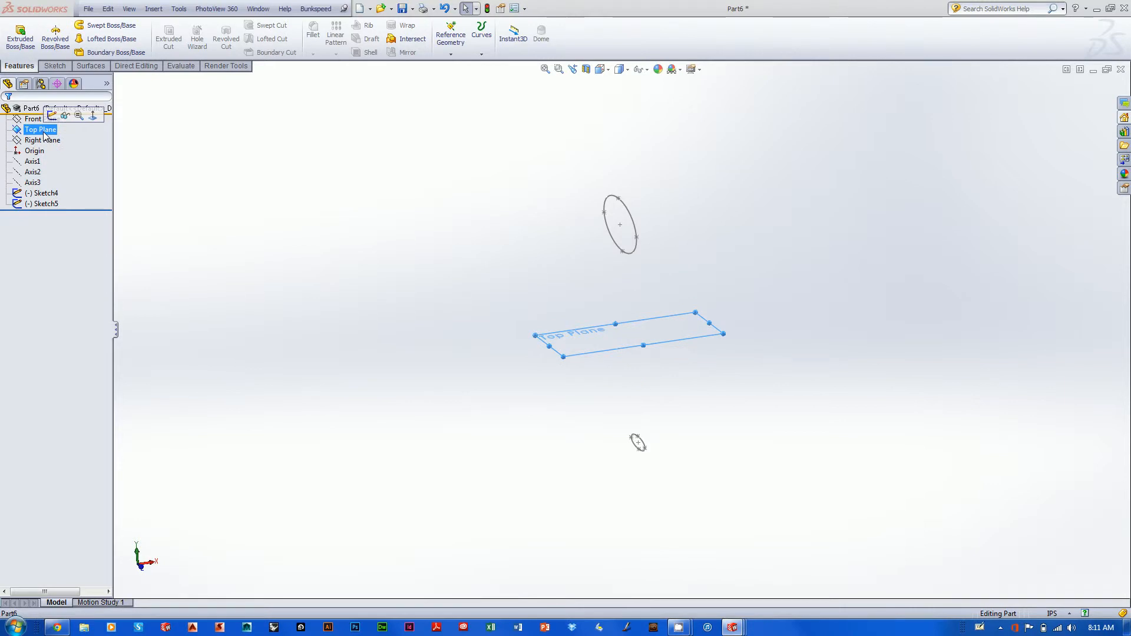
click(53, 120)
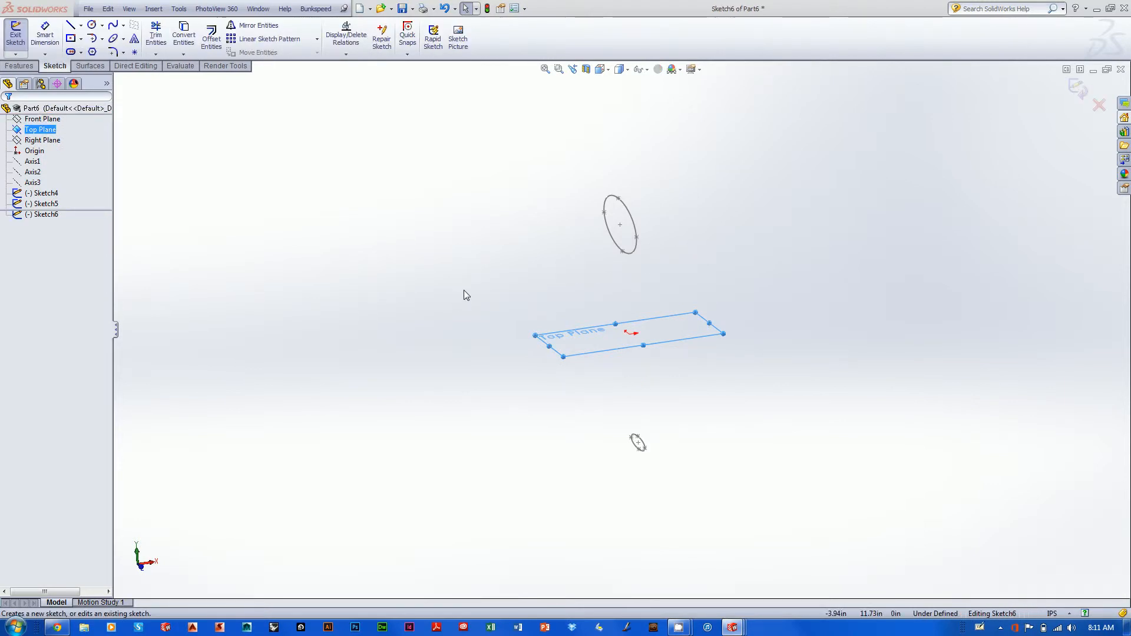
key(ctrl+8)
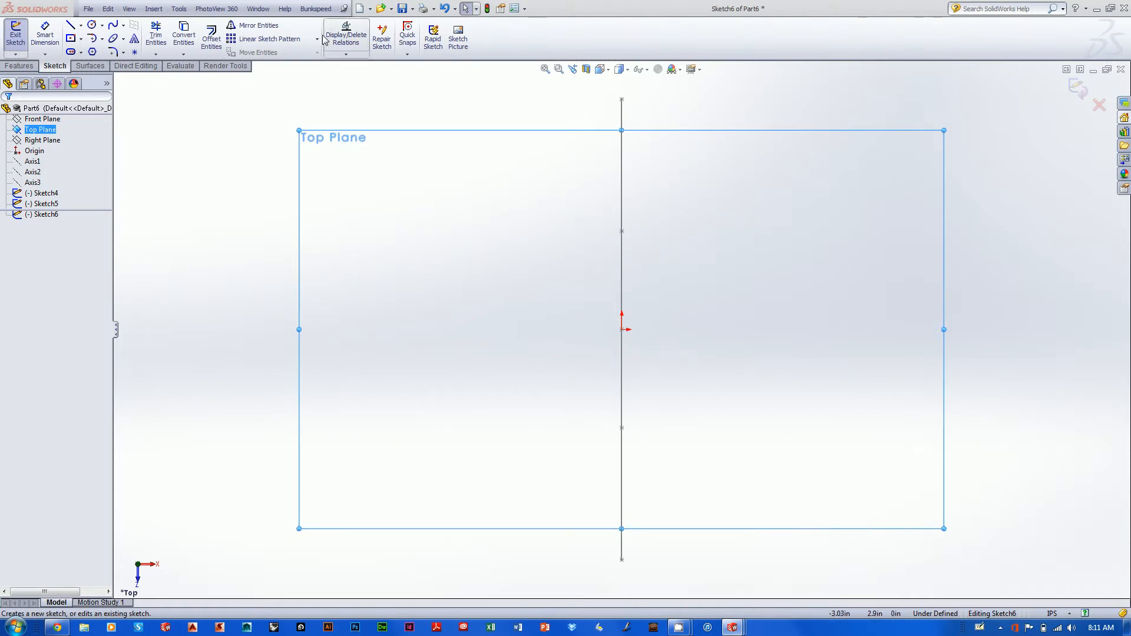
Draw a horizontal ellipse with a major radius of about 0.41 in, centred about 3.35 in left of the origin, and exit the sketch.
click(114, 38)
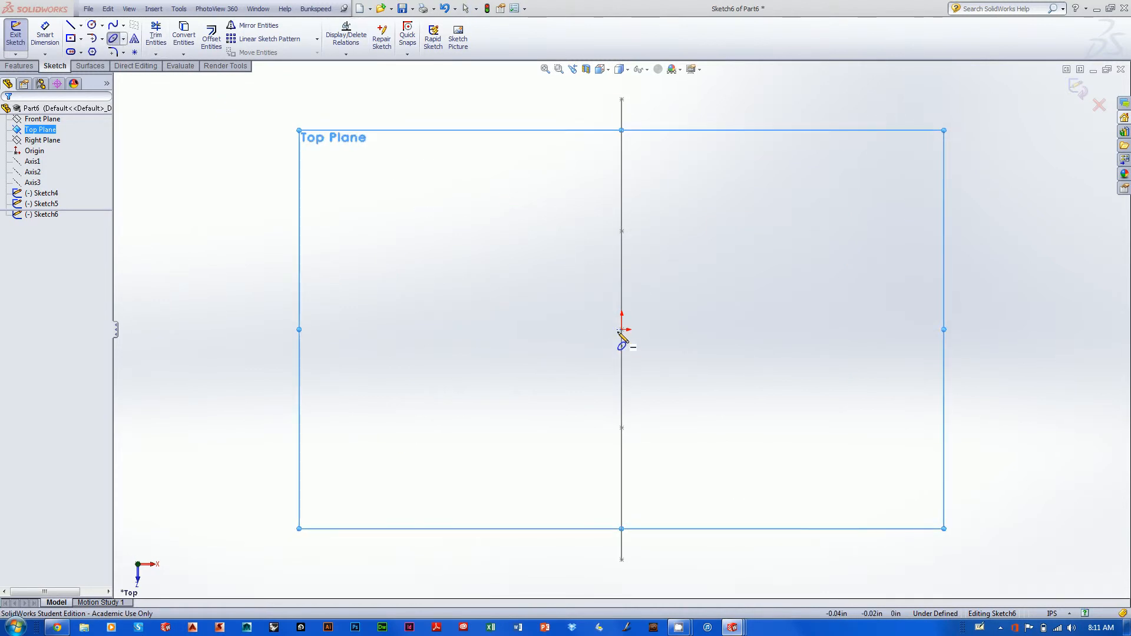
click(313, 329)
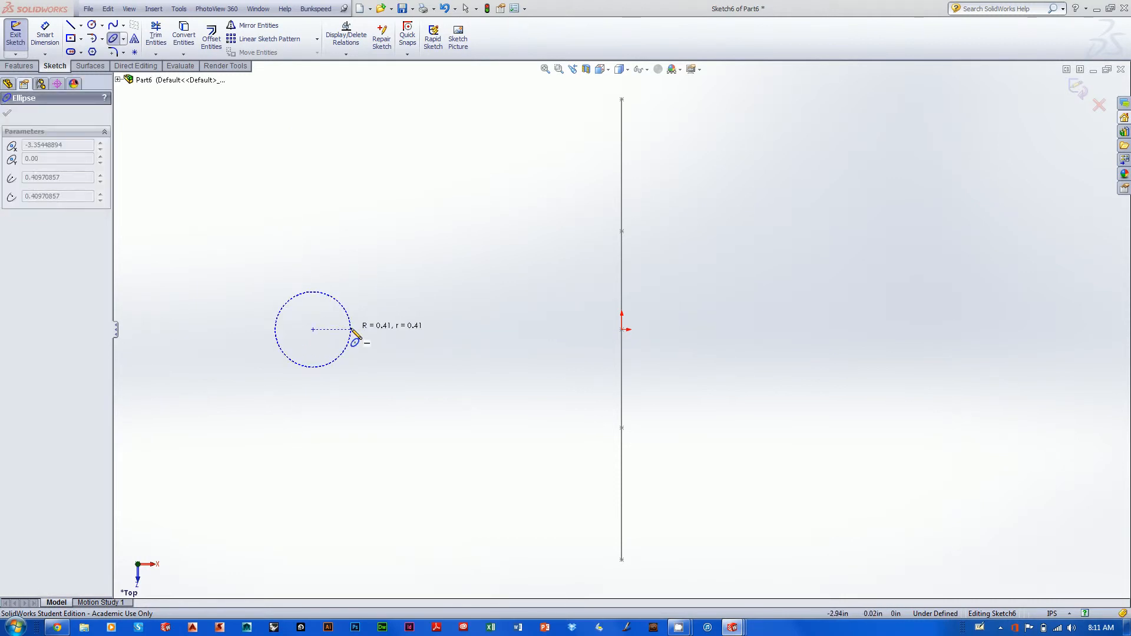
click(351, 328)
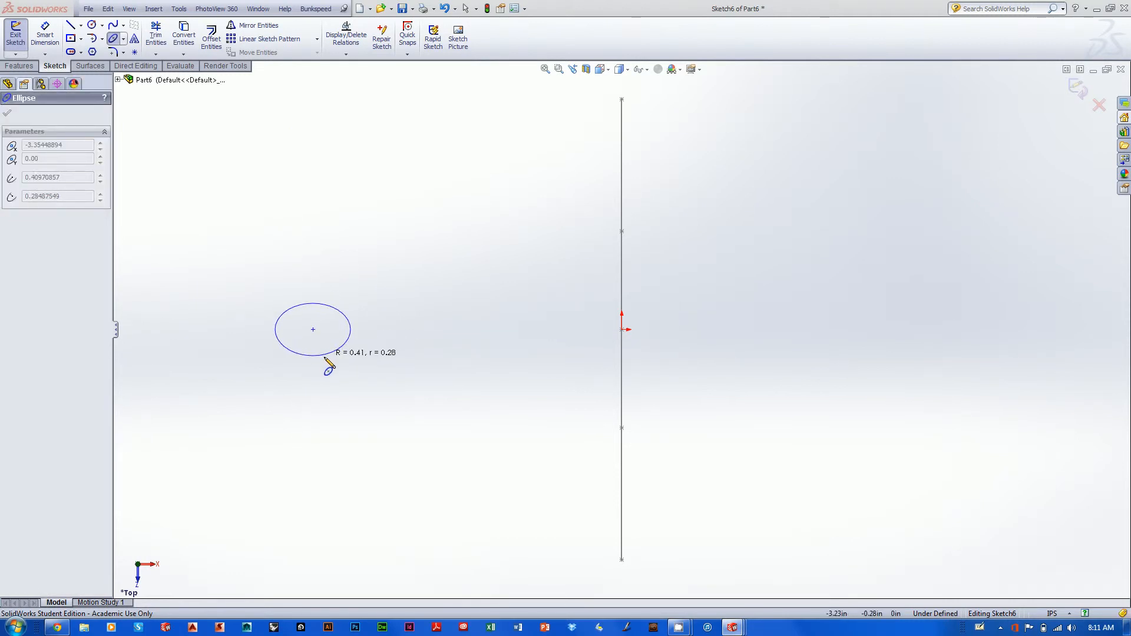
click(325, 363)
key(Escape)
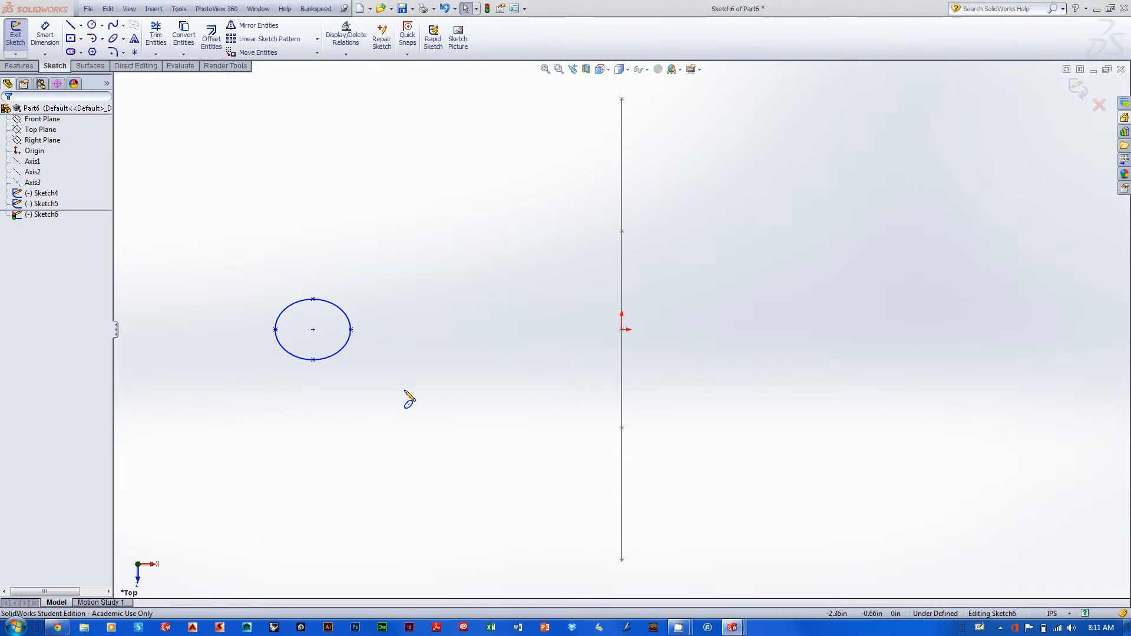
click(1077, 89)
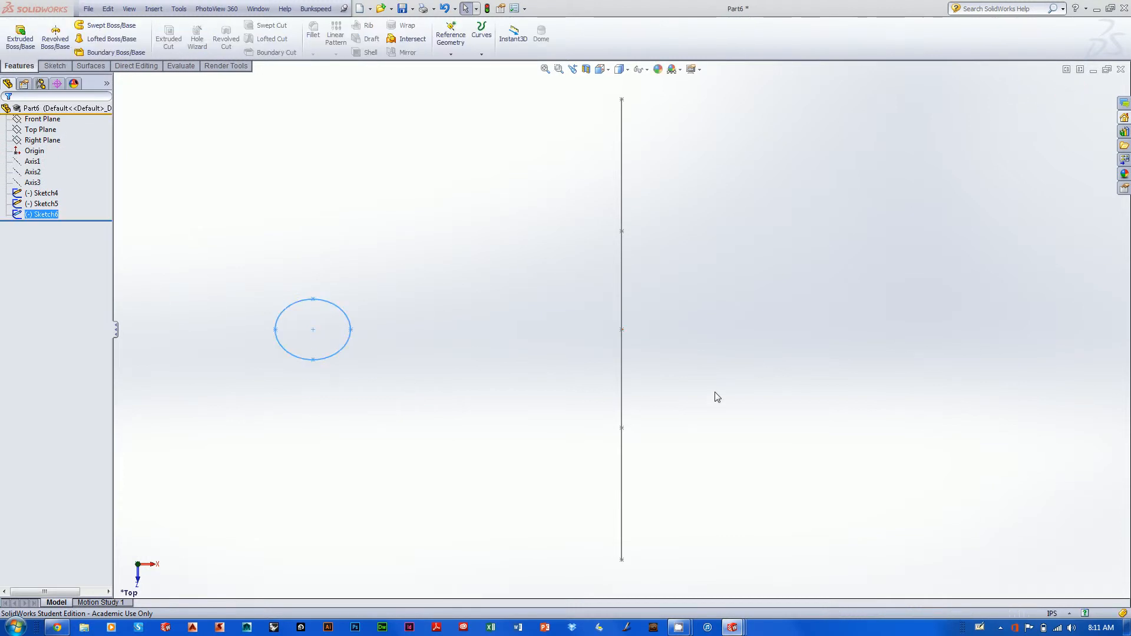
Start a Lofted Boss/Base with the upper ellipse, the new Top Plane ellipse and the lower ellipse as profiles, in that order.
mouse_move(775, 330)
middle_down()
mouse_move(694, 404)
mouse_move(689, 310)
mouse_move(785, 267)
mouse_move(723, 180)
middle_up()
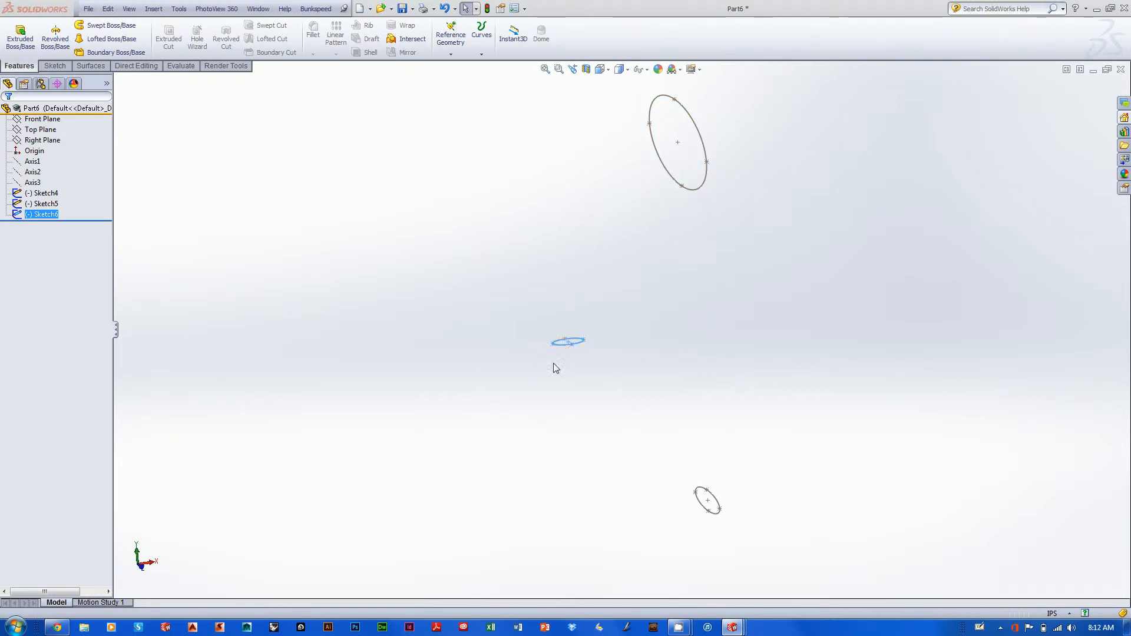
mouse_move(737, 398)
middle_down()
mouse_move(726, 376)
mouse_move(634, 399)
mouse_move(730, 370)
mouse_move(742, 396)
middle_up()
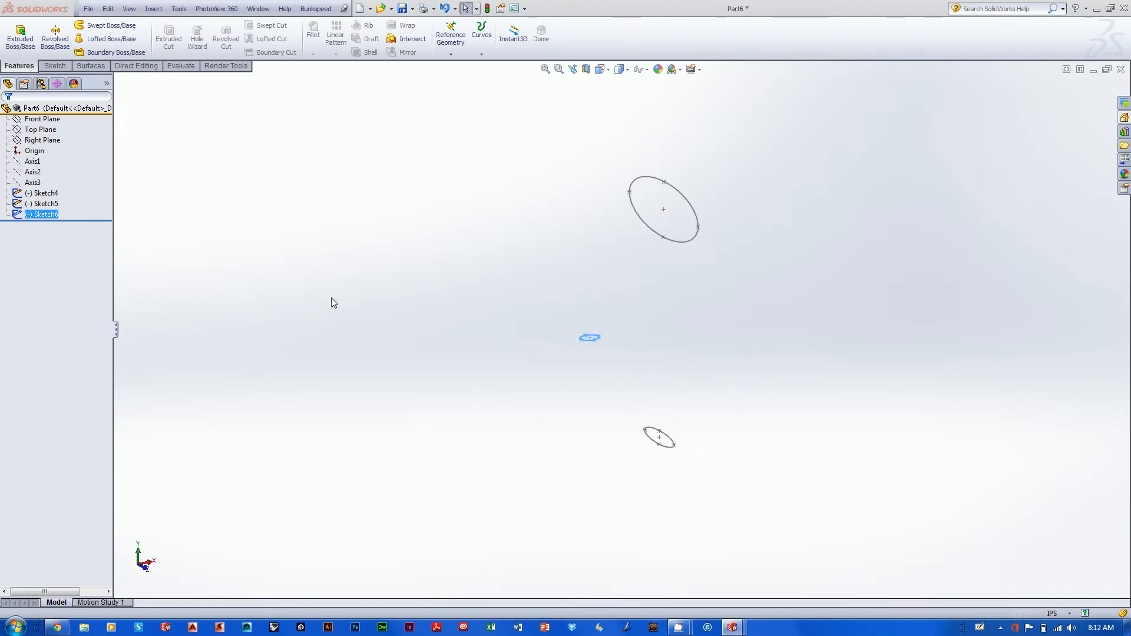
click(120, 44)
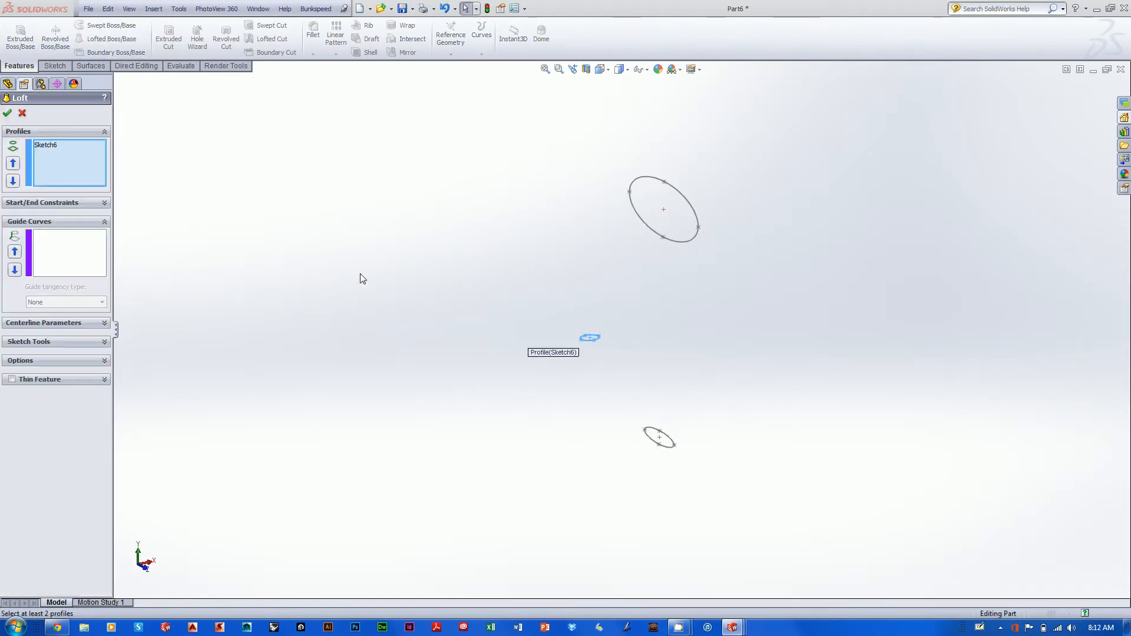
click(691, 238)
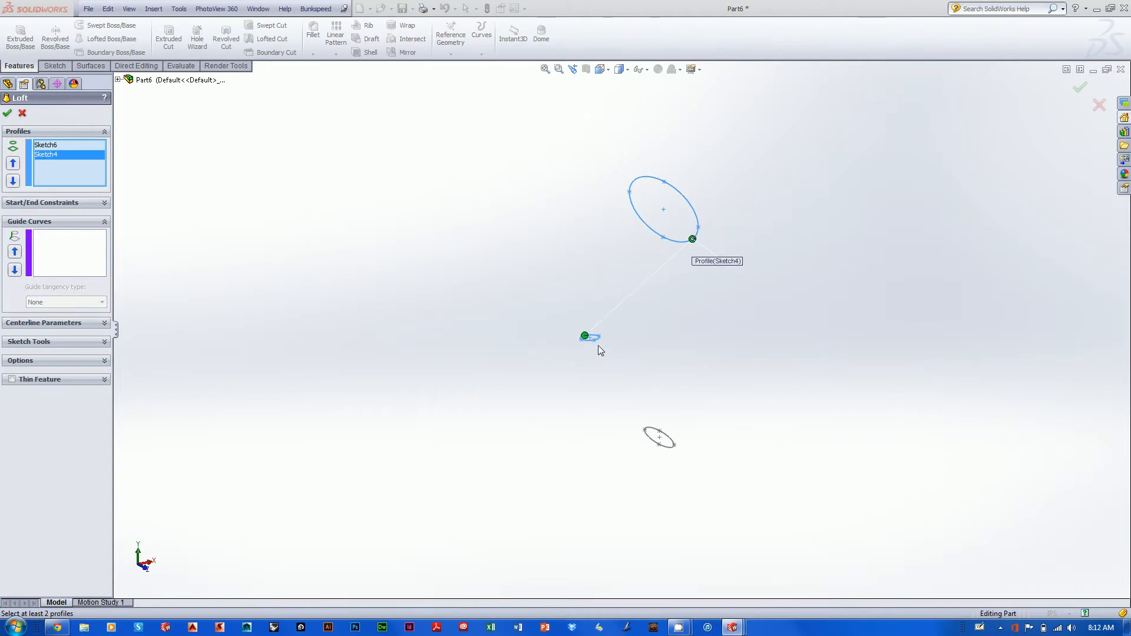
click(596, 338)
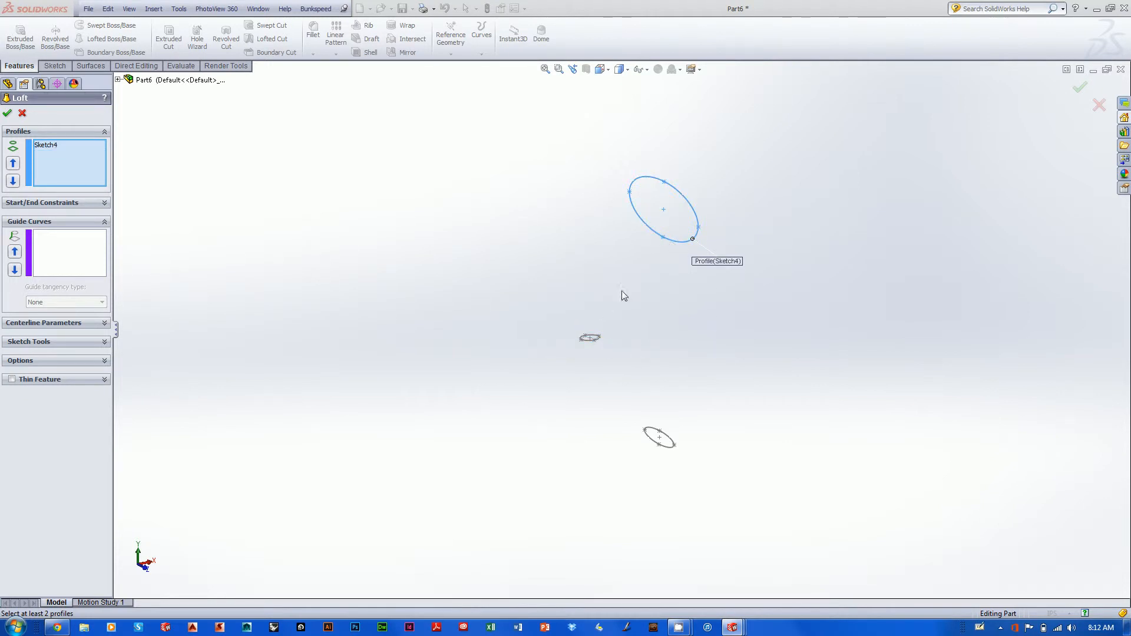
click(598, 339)
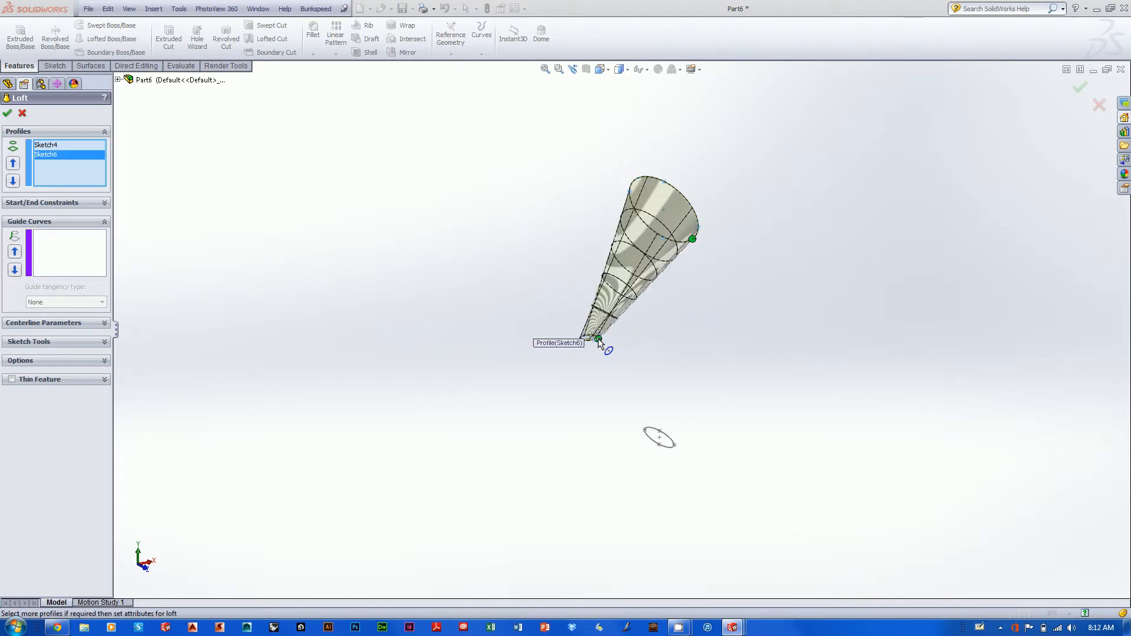
click(669, 451)
mouse_move(729, 329)
middle_down()
mouse_move(533, 386)
mouse_move(681, 338)
middle_up()
scroll(695, 298, down, 5)
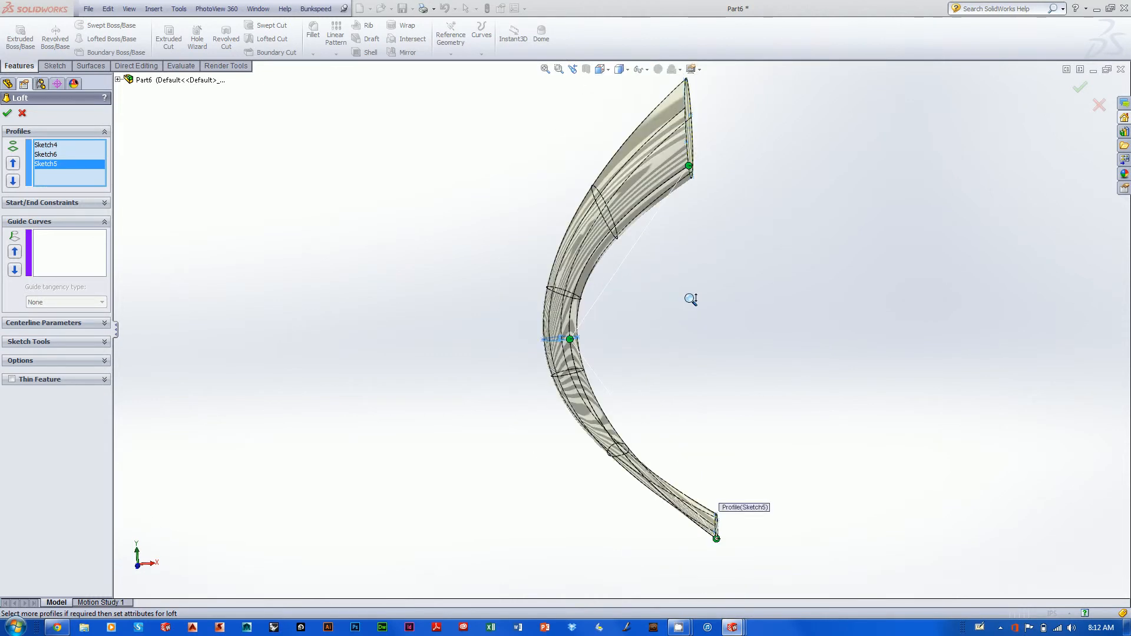
Examine the twisted loft preview from several angles and shift the lower ellipse's connector along its edge to reduce the twist.
middle_drag(690, 300, 439, 328)
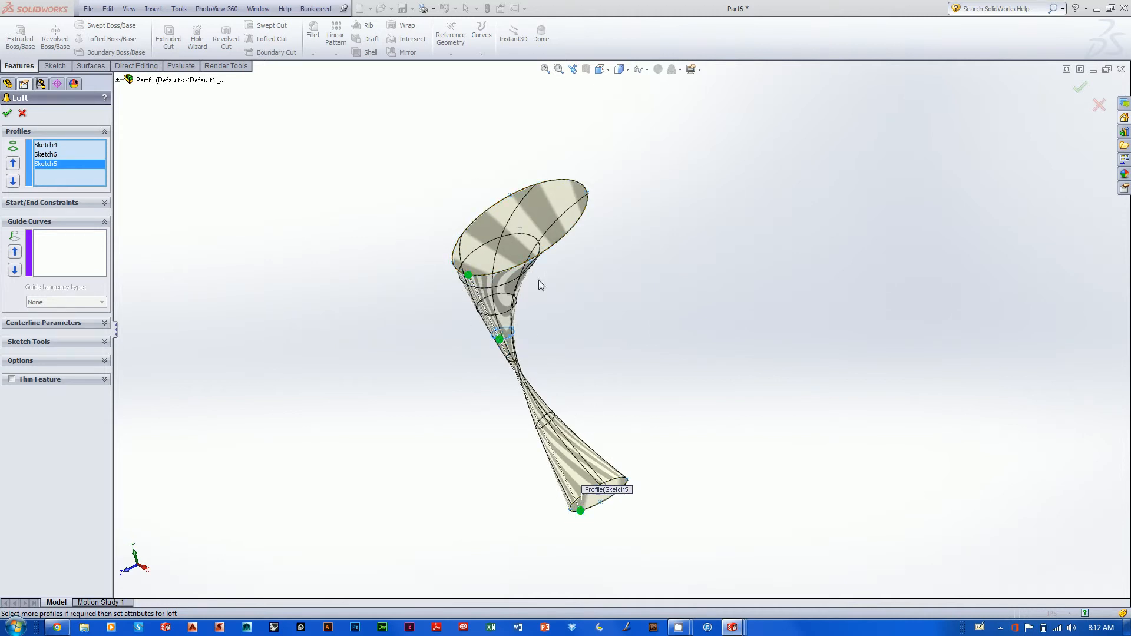
mouse_move(592, 305)
middle_down()
mouse_move(619, 282)
mouse_move(603, 293)
middle_up()
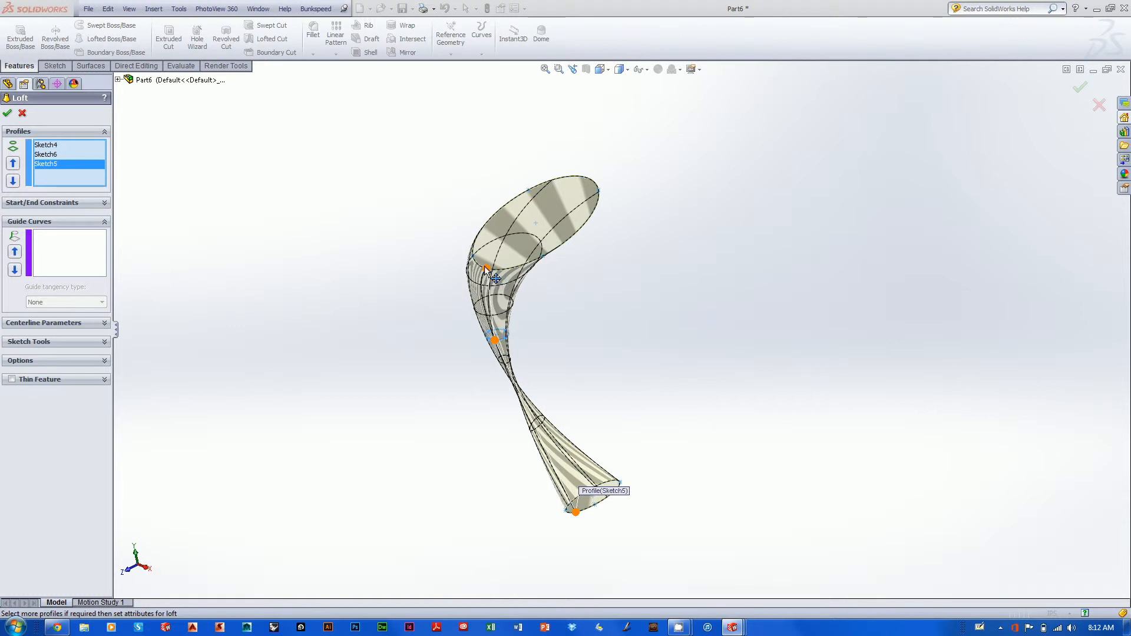
middle_drag(446, 304, 529, 307)
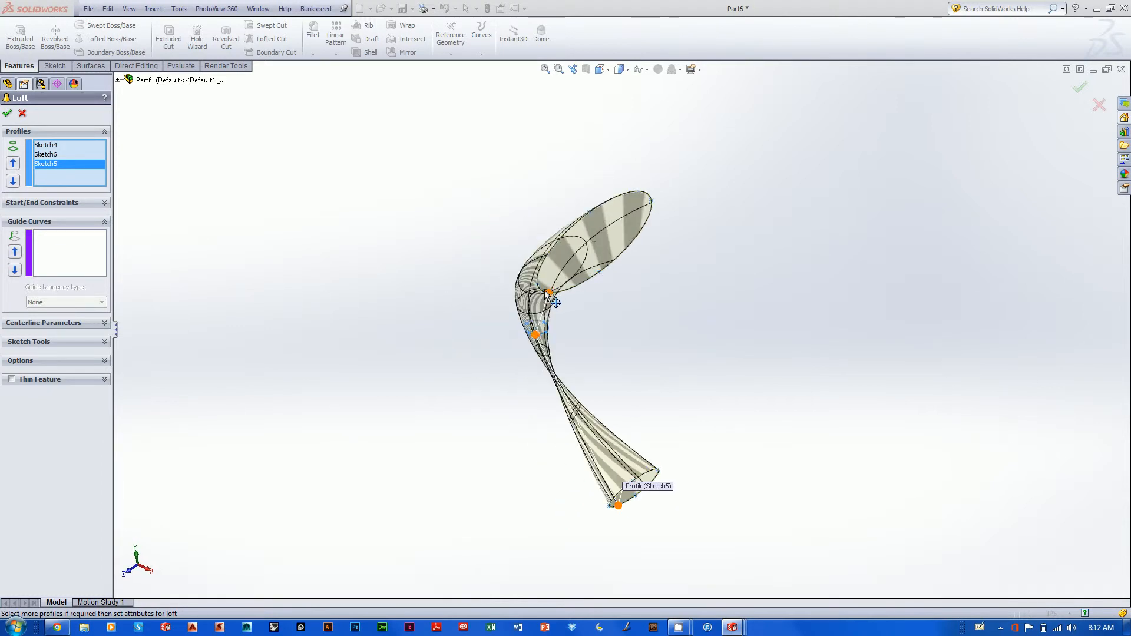
middle_drag(542, 523, 512, 485)
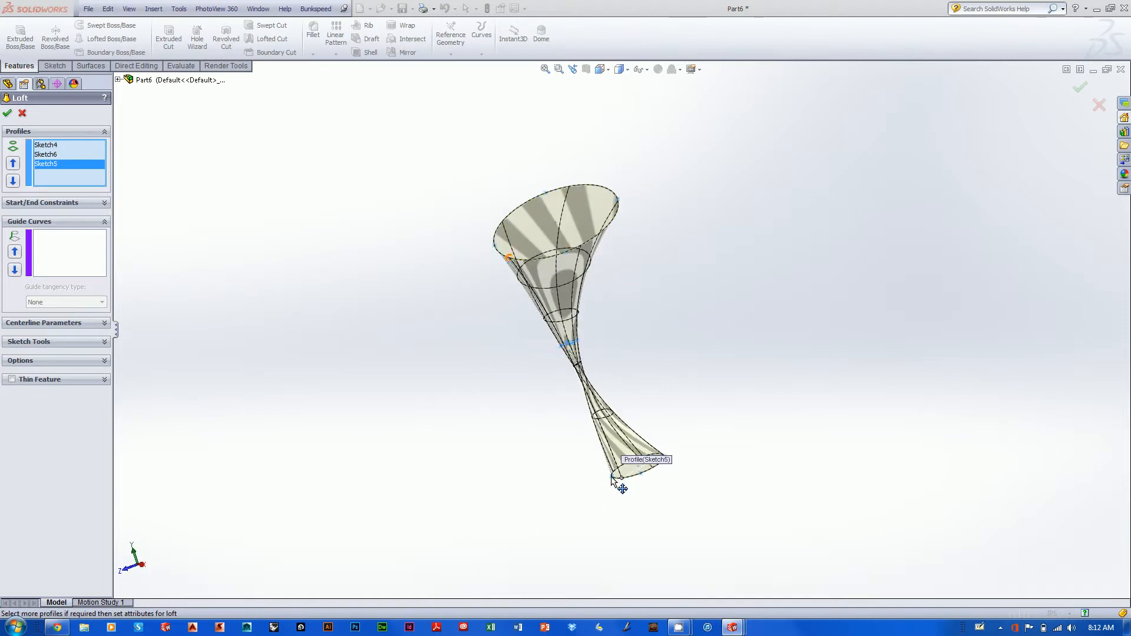
drag(612, 477, 613, 469)
Try several positions for the upper ellipse's connector, ending on the far edge toward +Z, to vary the loft's twist.
mouse_move(487, 469)
middle_down()
mouse_move(585, 335)
mouse_move(577, 348)
mouse_move(600, 285)
mouse_move(493, 350)
mouse_move(476, 418)
mouse_move(514, 370)
mouse_move(637, 344)
mouse_move(727, 255)
mouse_move(664, 335)
mouse_move(623, 353)
mouse_move(580, 399)
mouse_move(540, 419)
mouse_move(472, 424)
mouse_move(564, 374)
mouse_move(530, 407)
mouse_move(528, 428)
mouse_move(550, 406)
mouse_move(537, 454)
mouse_move(581, 263)
middle_up()
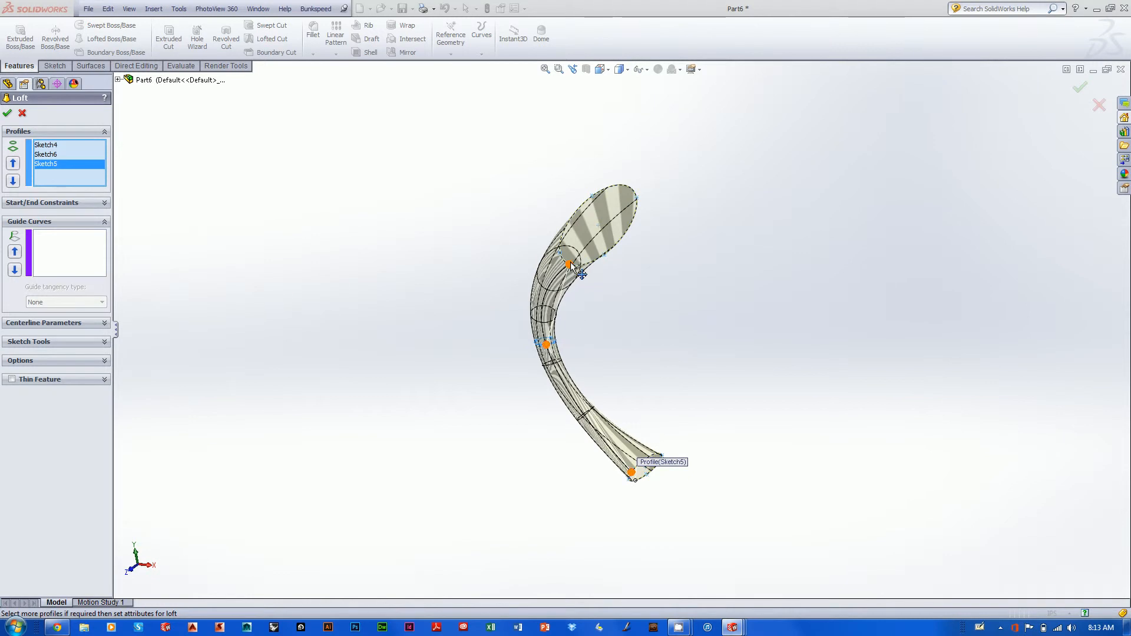
drag(570, 266, 567, 220)
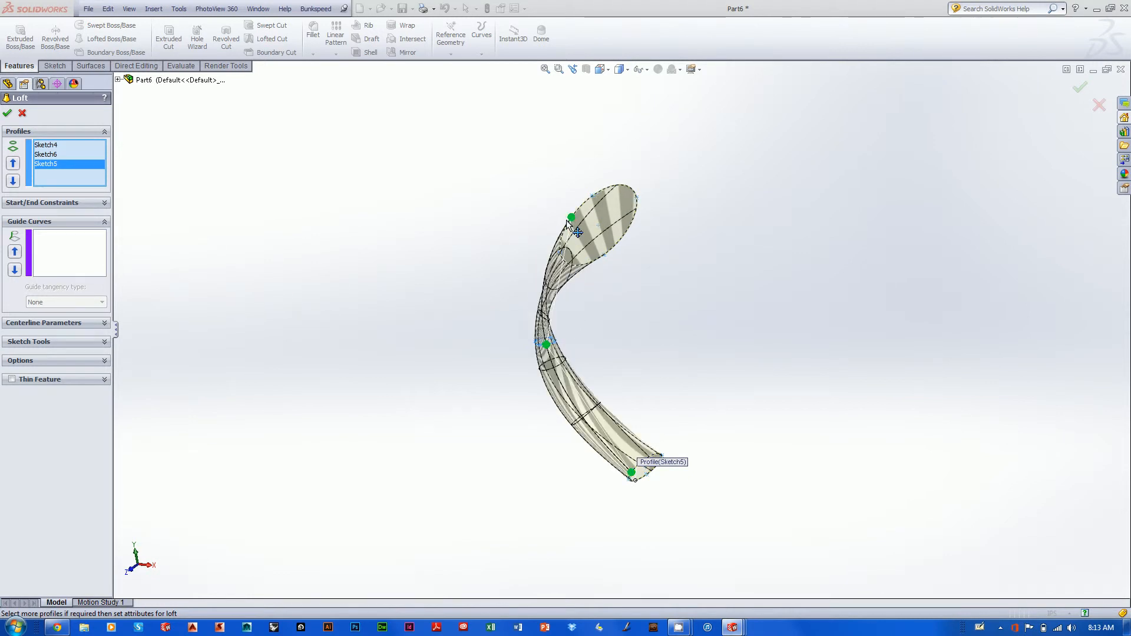
middle_drag(443, 312, 615, 298)
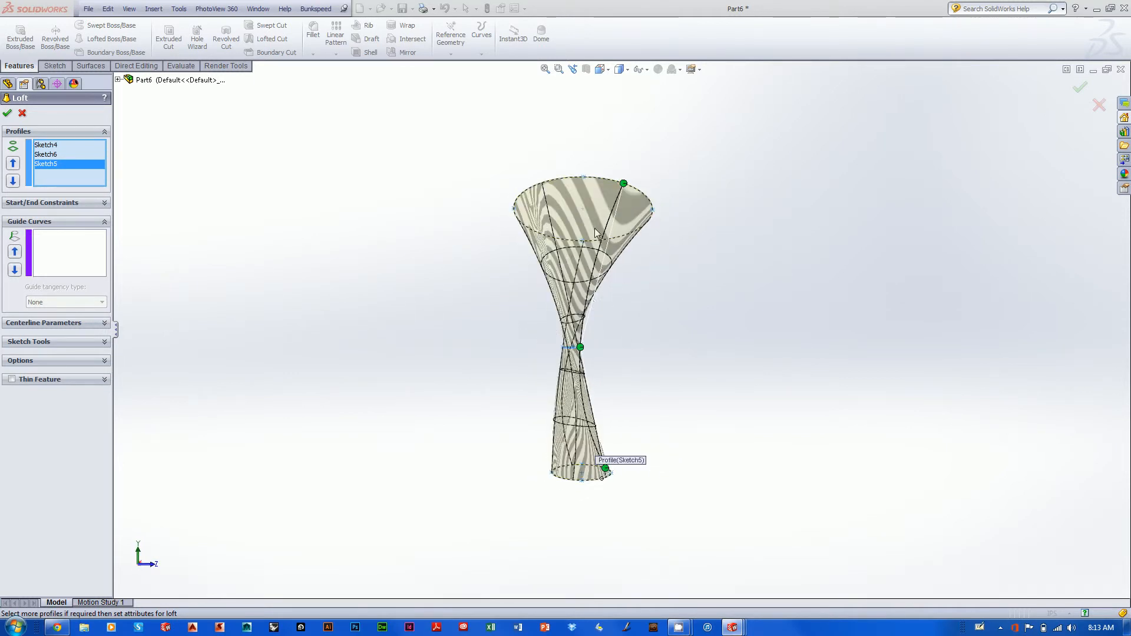
drag(624, 184, 589, 184)
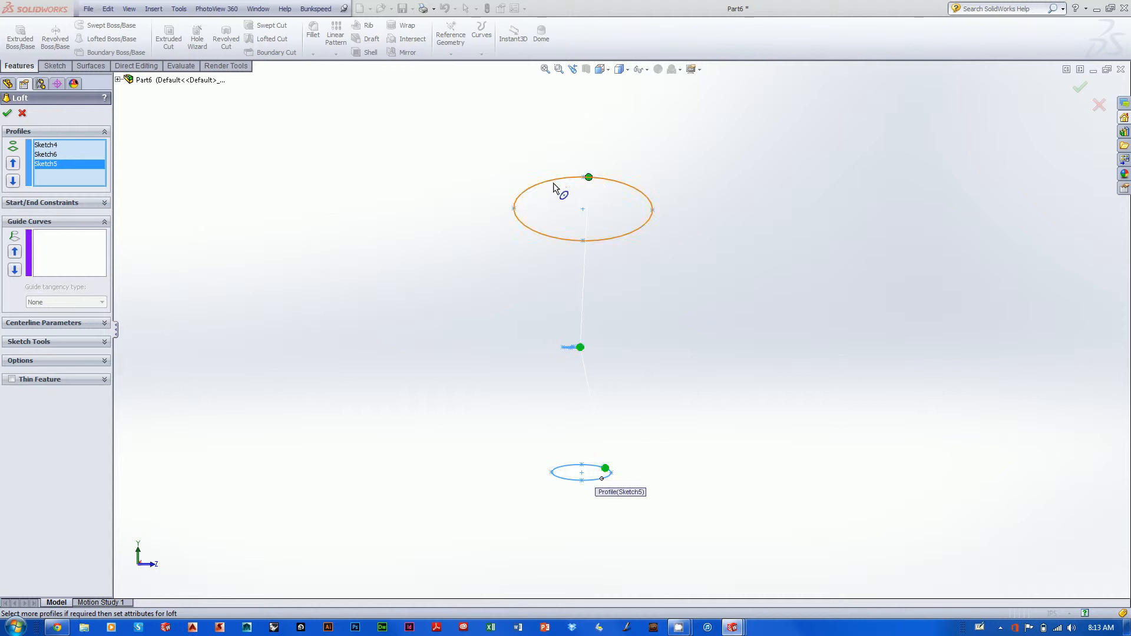
drag(589, 177, 652, 229)
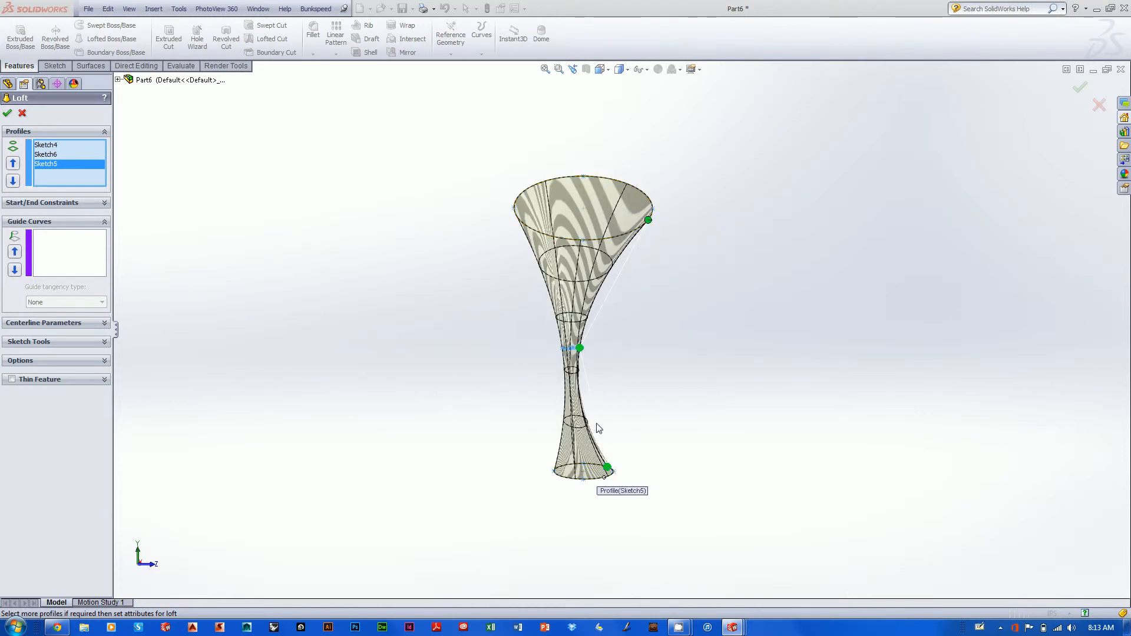
drag(648, 221, 635, 188)
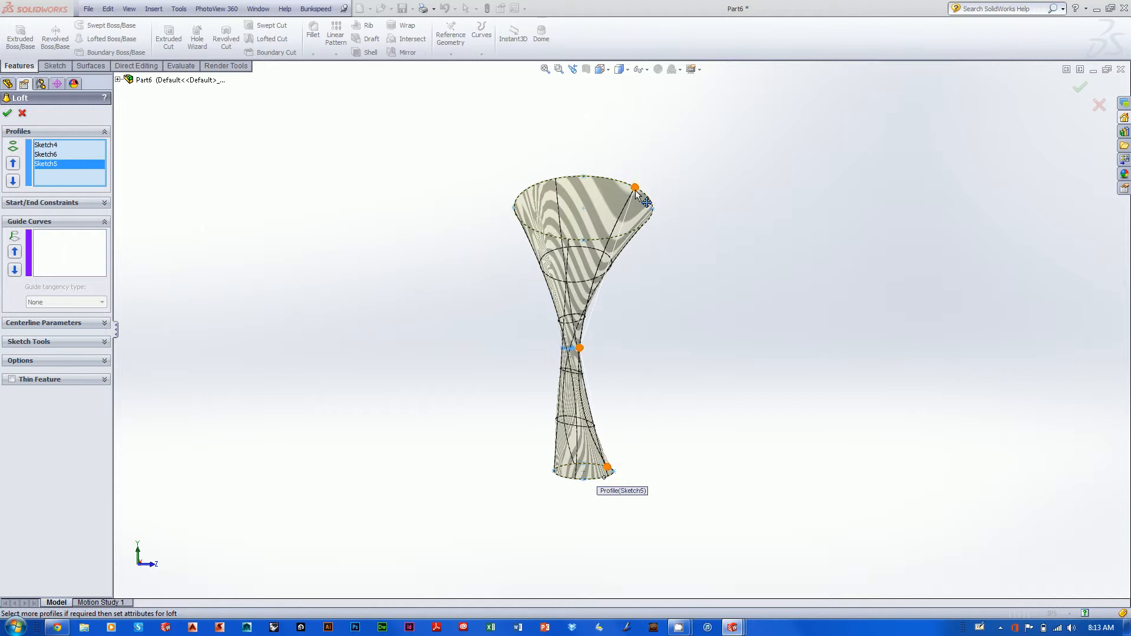
Shift the upper ellipse's loft connector to the lower part of its edge near the +Z end to straighten the loft.
drag(635, 188, 646, 223)
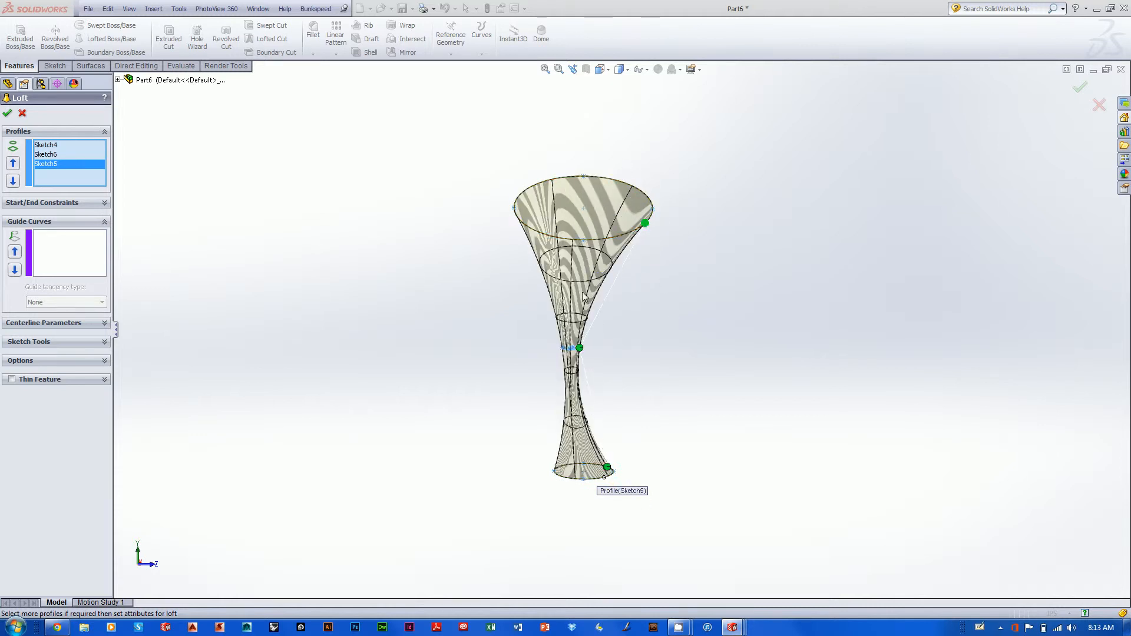
middle_drag(705, 147, 648, 250)
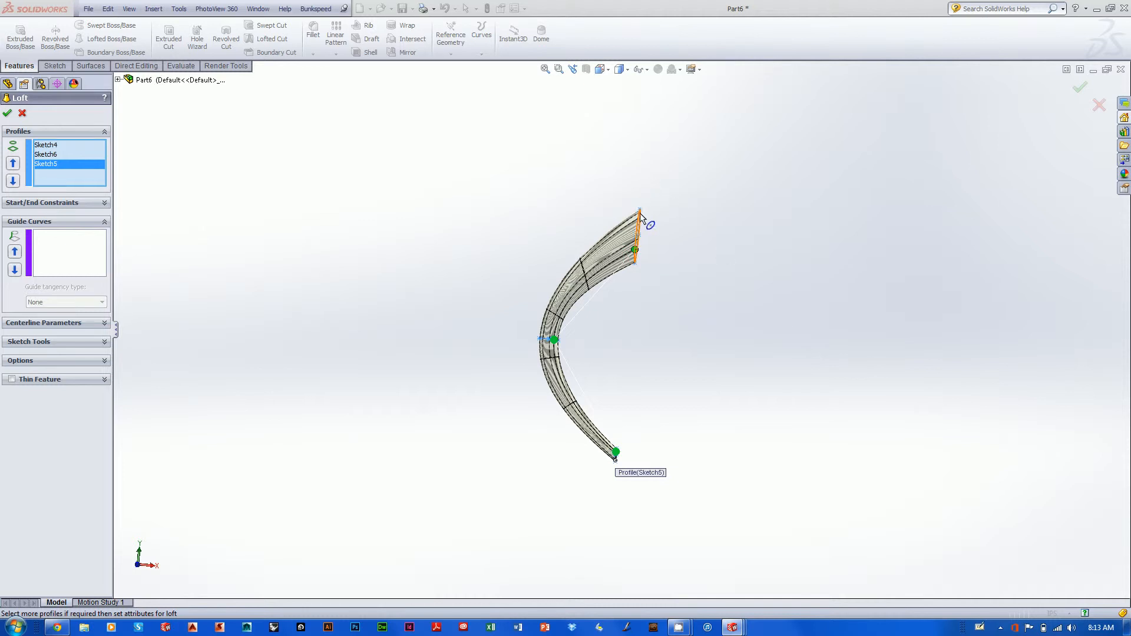
Set the loft's start and end constraints to Normal To Profile and accept the loft.
click(61, 204)
click(62, 227)
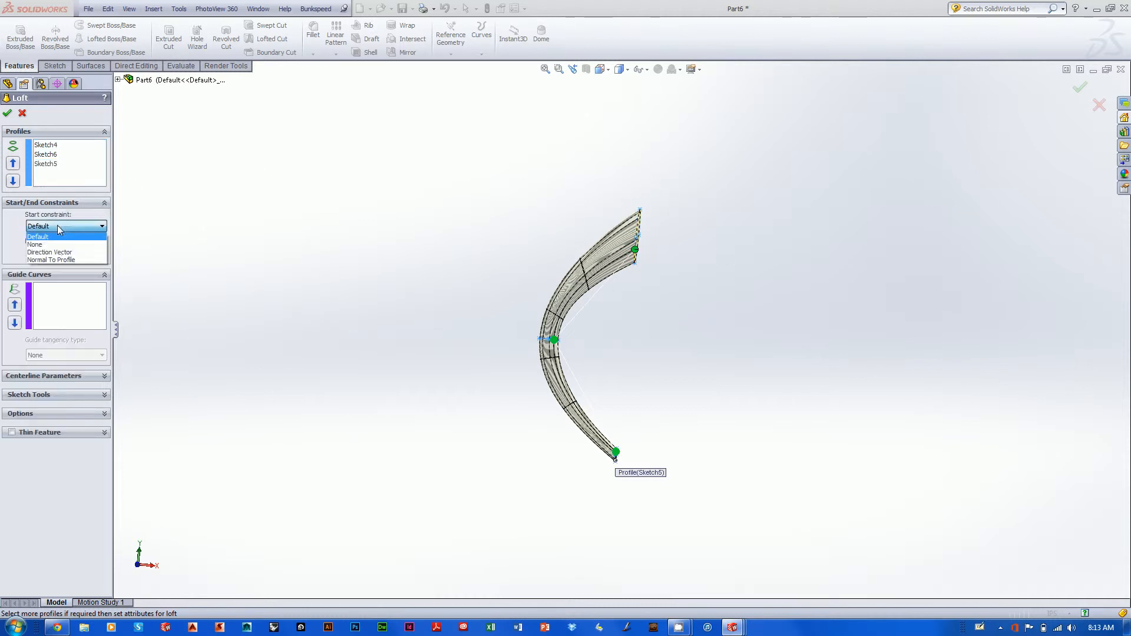
click(44, 261)
middle_drag(569, 259, 635, 335)
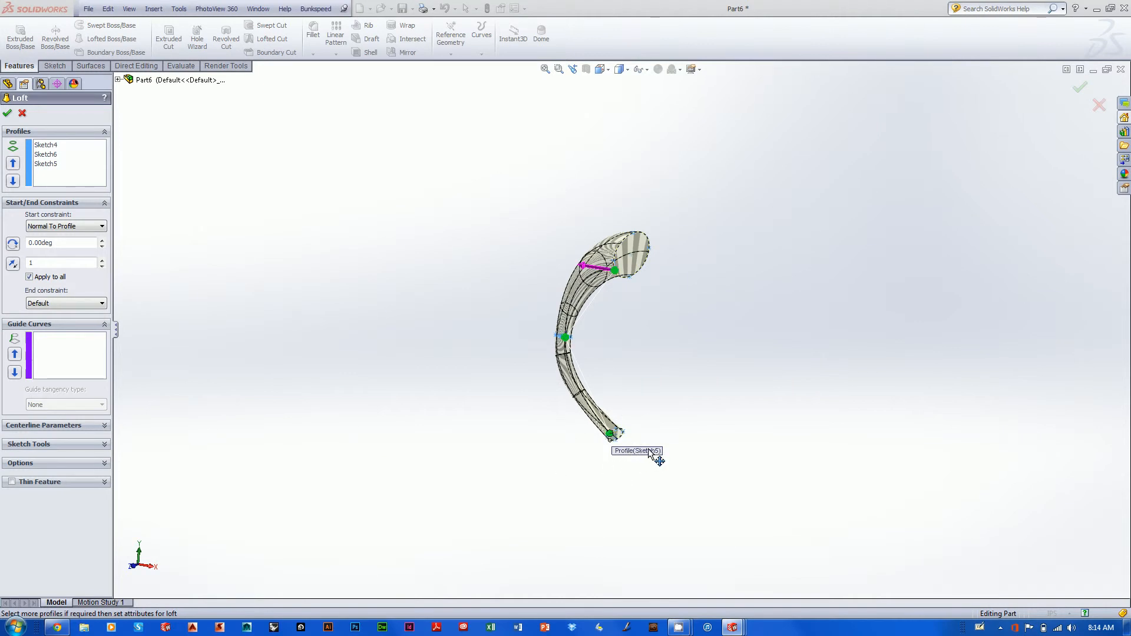
click(61, 304)
click(61, 344)
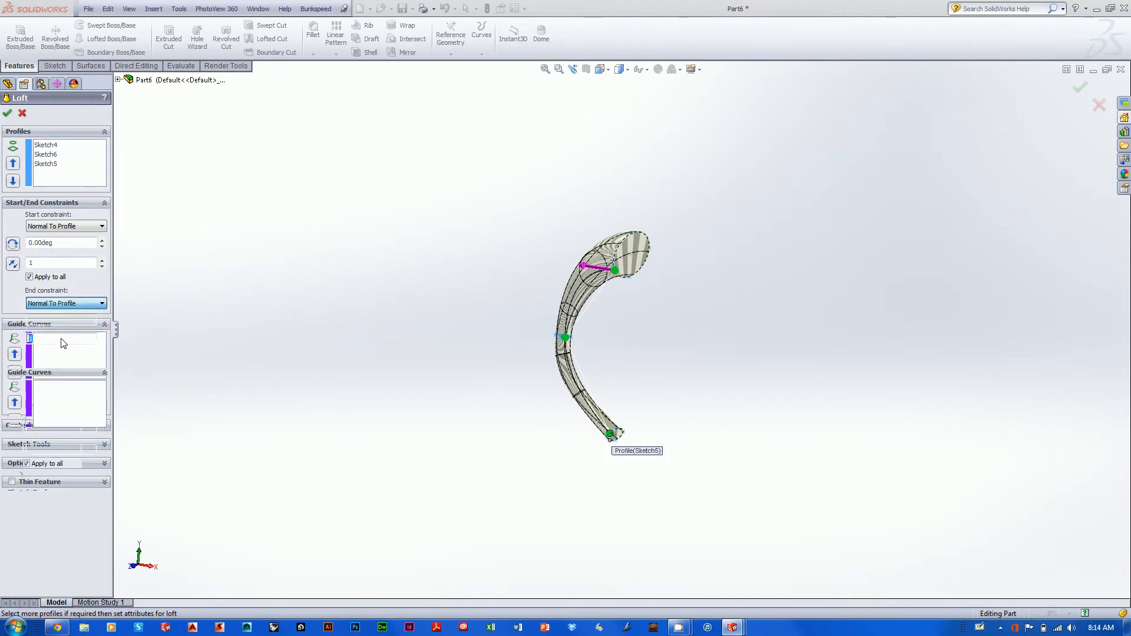
middle_drag(306, 344, 353, 376)
click(1080, 88)
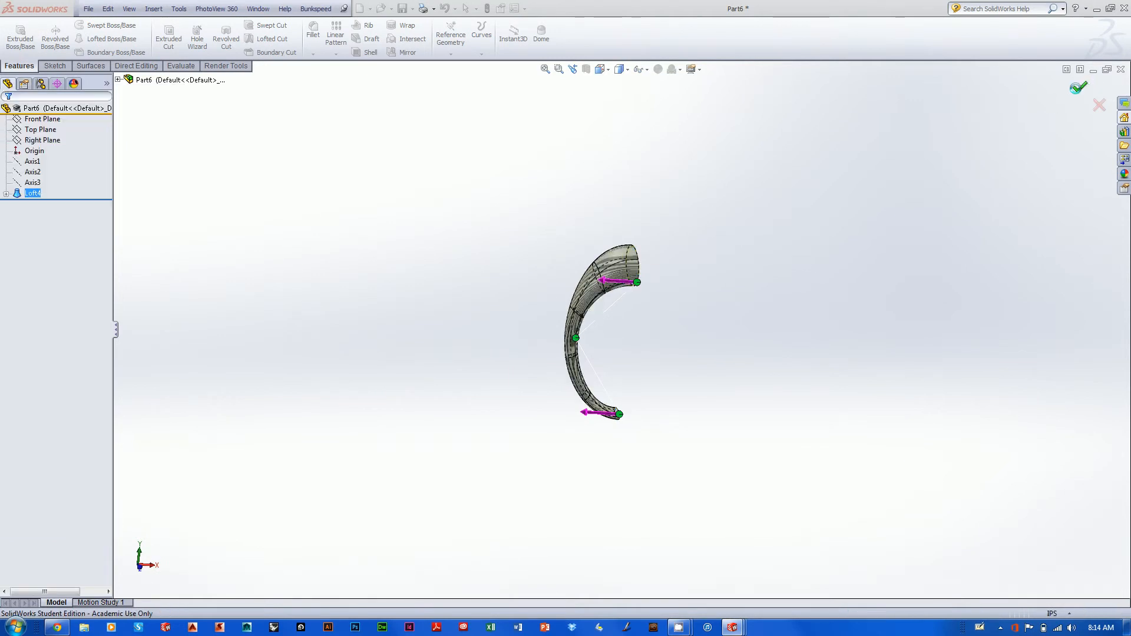
Mirror the loft feature about the flat elliptical face at its upper end to complete the ring.
mouse_move(808, 298)
middle_down()
mouse_move(860, 249)
mouse_move(804, 276)
middle_up()
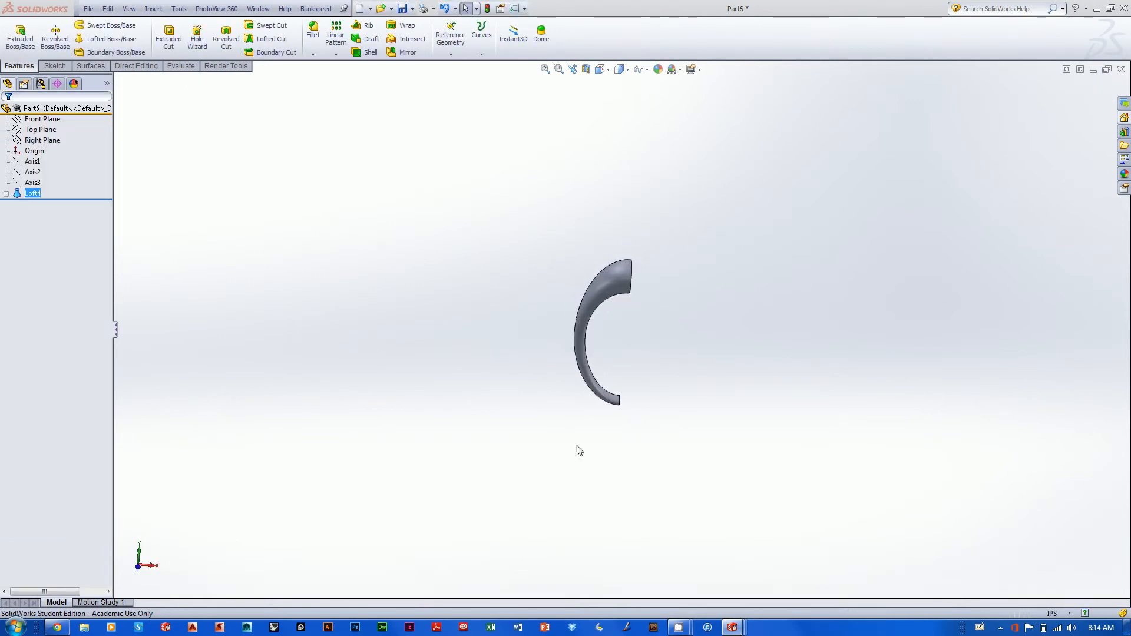
scroll(636, 394, down, 4)
click(406, 52)
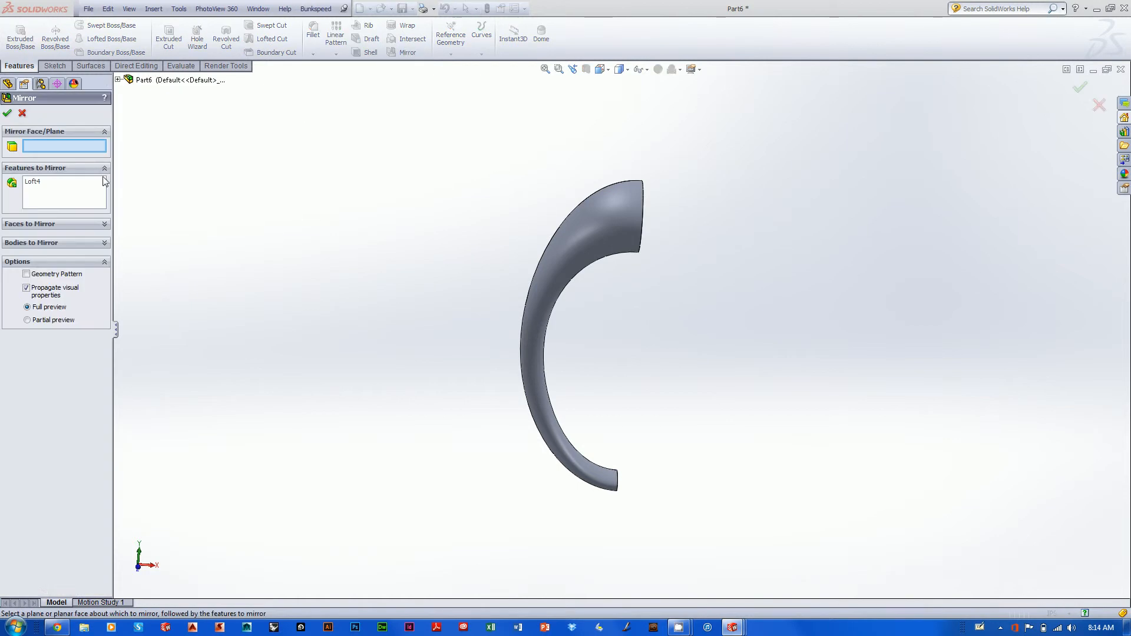
middle_drag(618, 177, 593, 272)
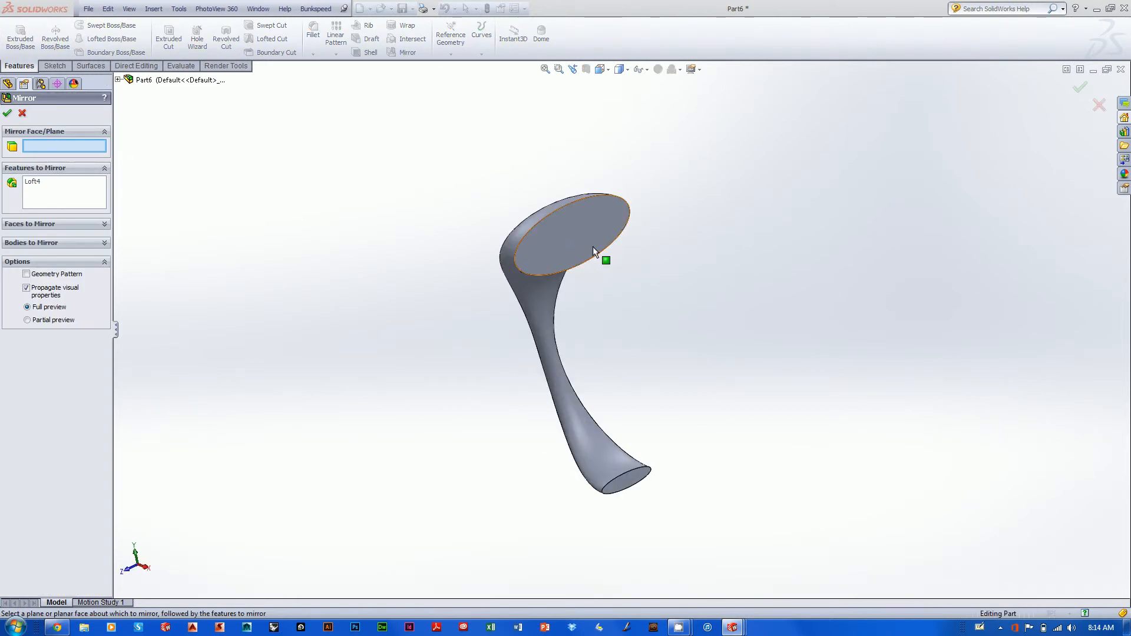
click(570, 242)
middle_drag(323, 204, 354, 191)
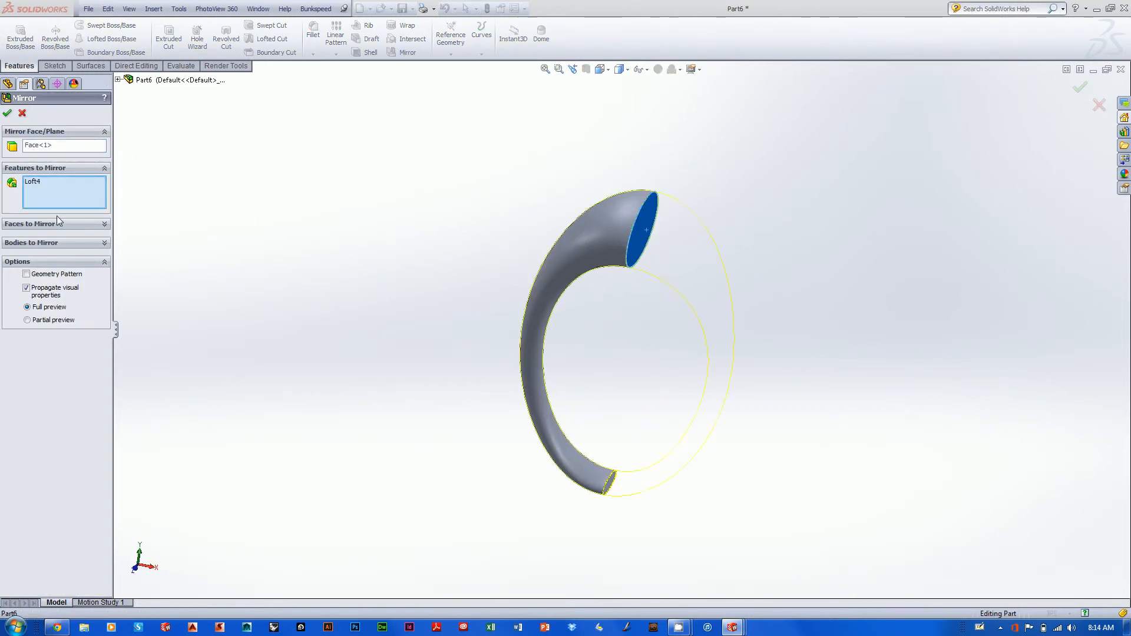
click(7, 112)
middle_drag(678, 312, 499, 306)
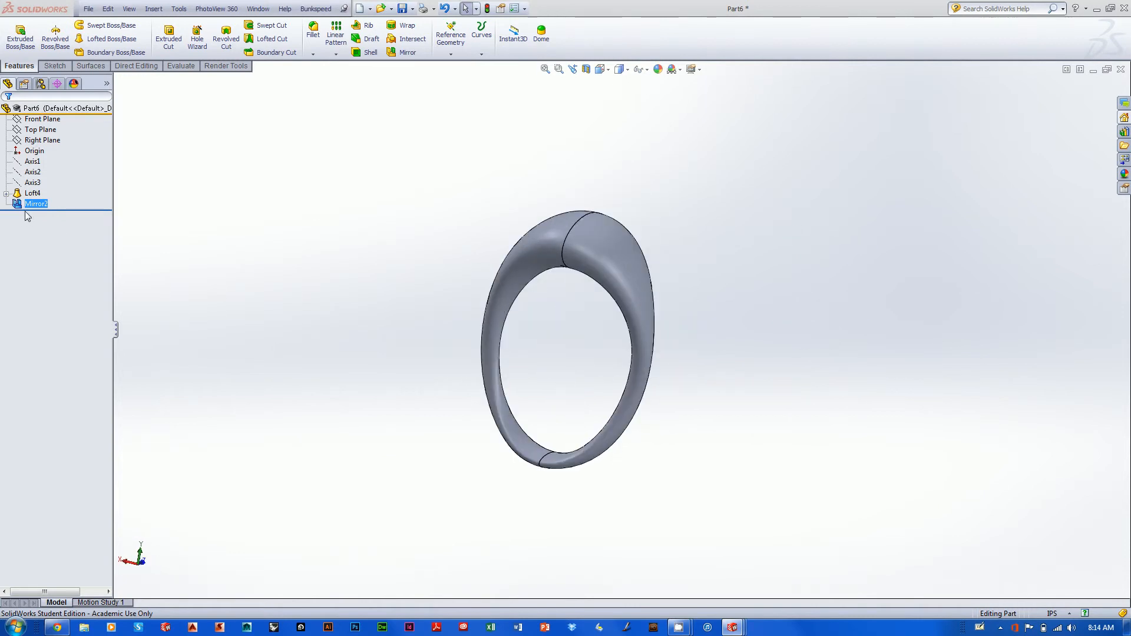
right_click(42, 206)
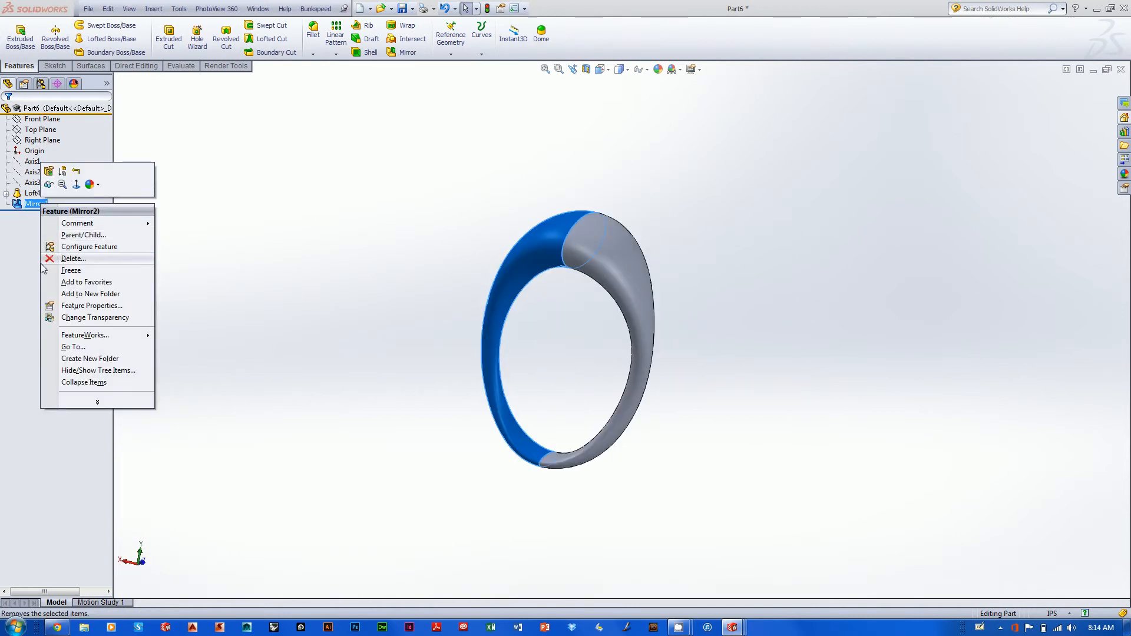
click(44, 206)
In the loft's Top Plane ellipse sketch, dimension the ellipse's inner vertex 3.5 in from the origin and exit the sketch.
click(7, 193)
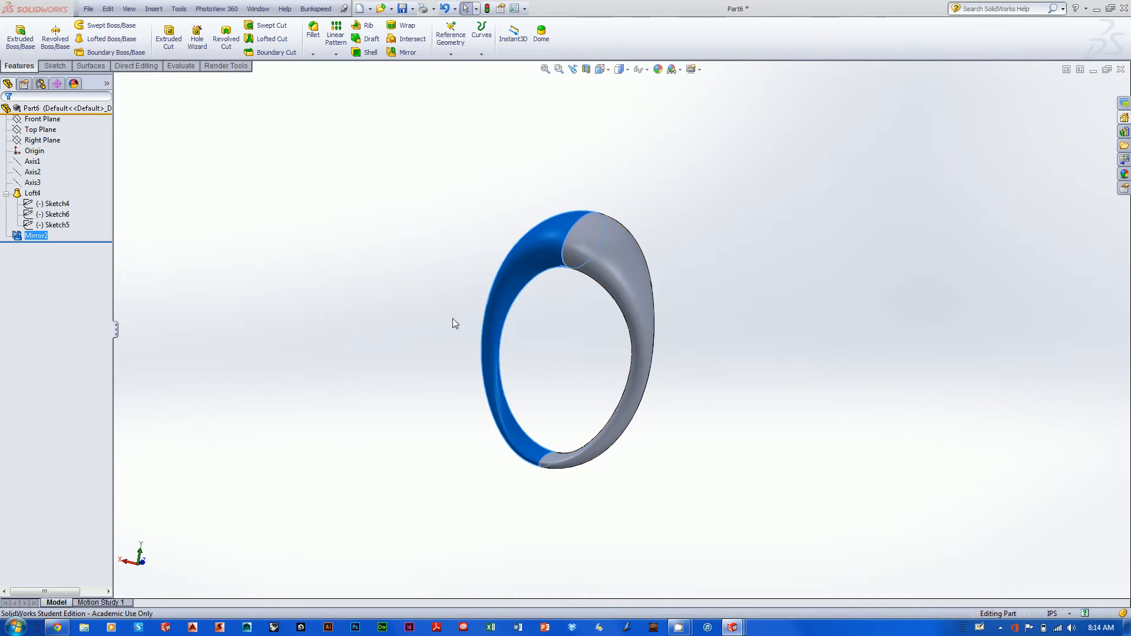
right_click(62, 211)
click(63, 181)
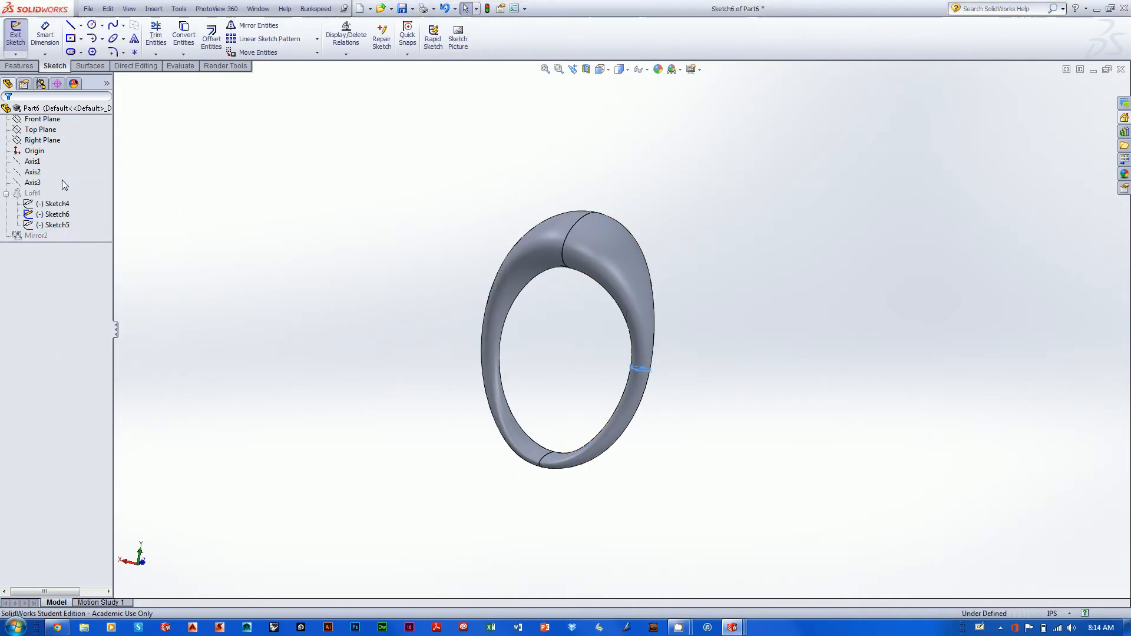
middle_drag(334, 255, 518, 285)
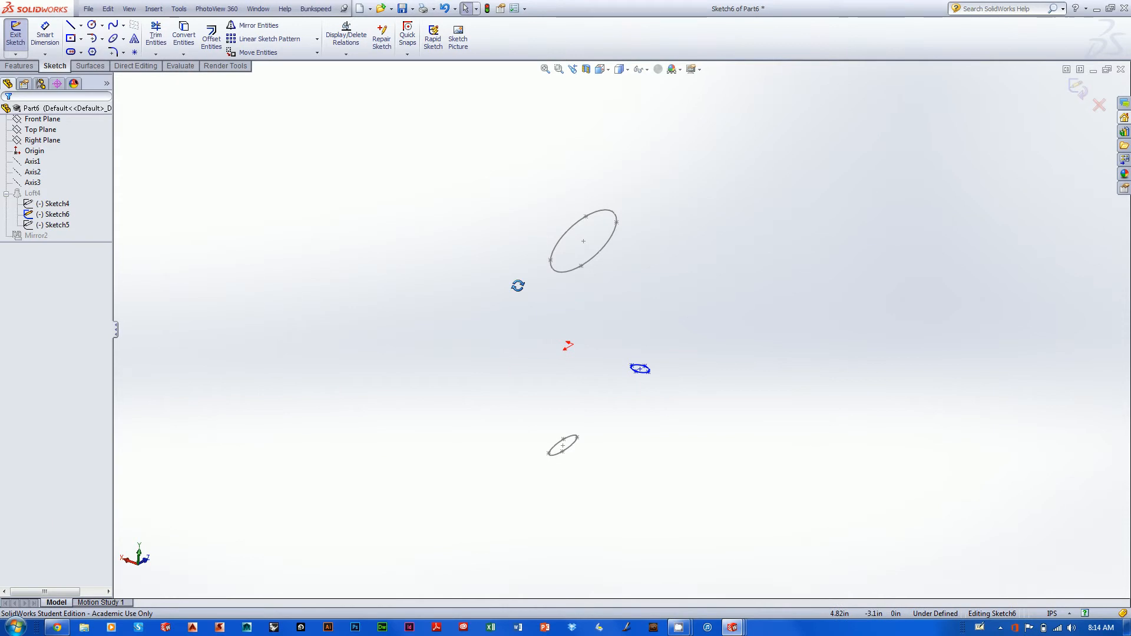
key(ctrl+8)
shift+middle_drag(725, 290, 539, 388)
click(45, 36)
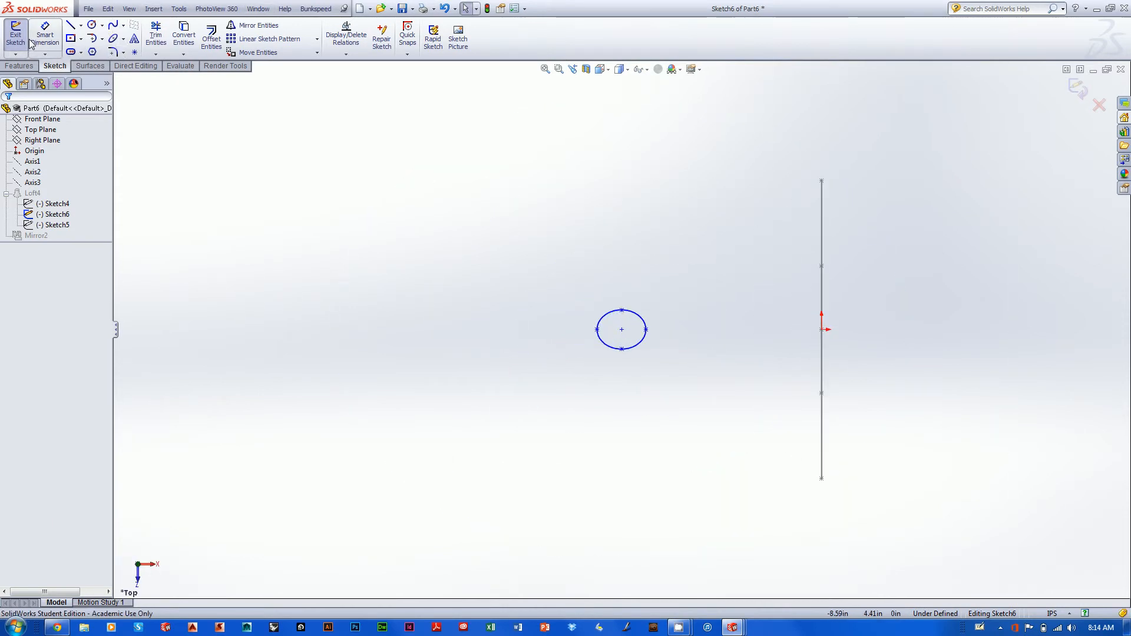
click(646, 330)
click(821, 330)
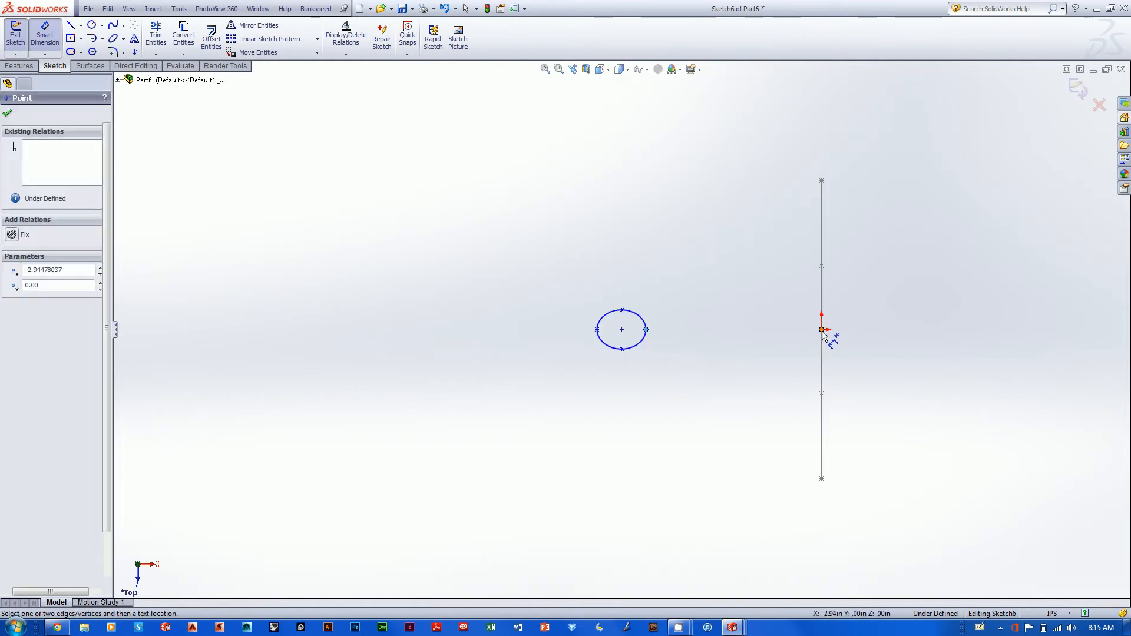
click(740, 409)
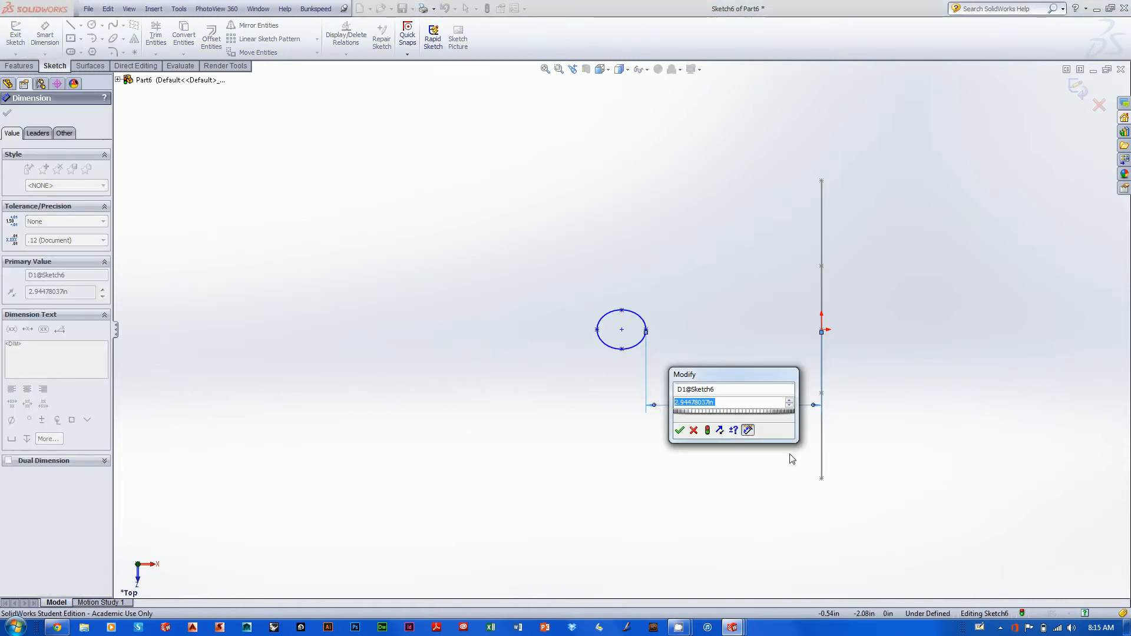
text(3.5)
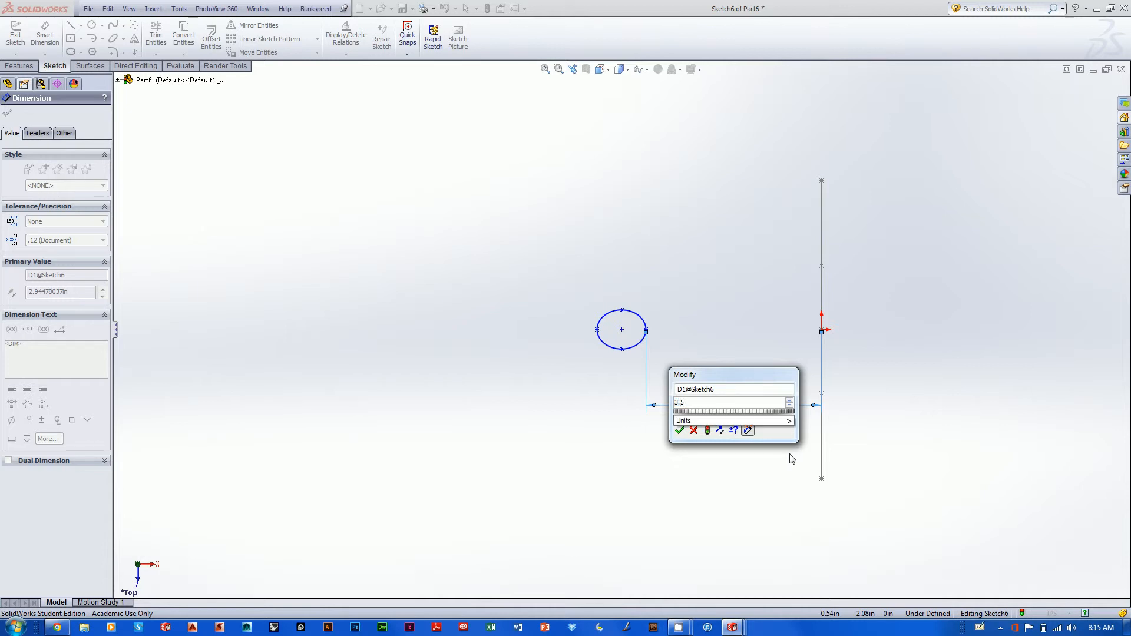
key(Return)
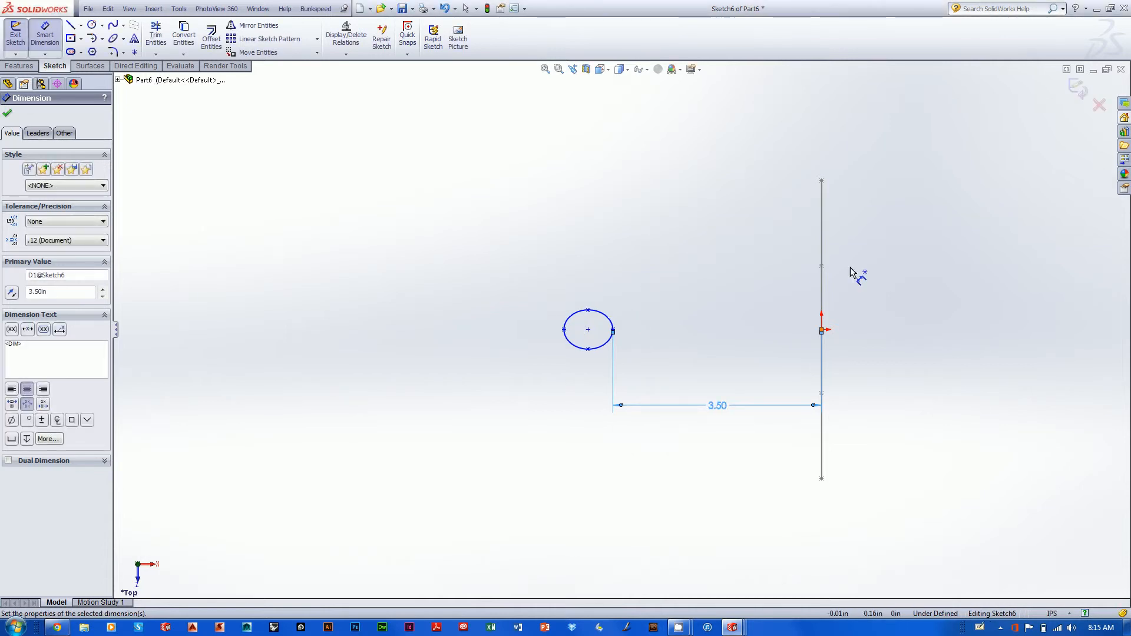
click(1075, 87)
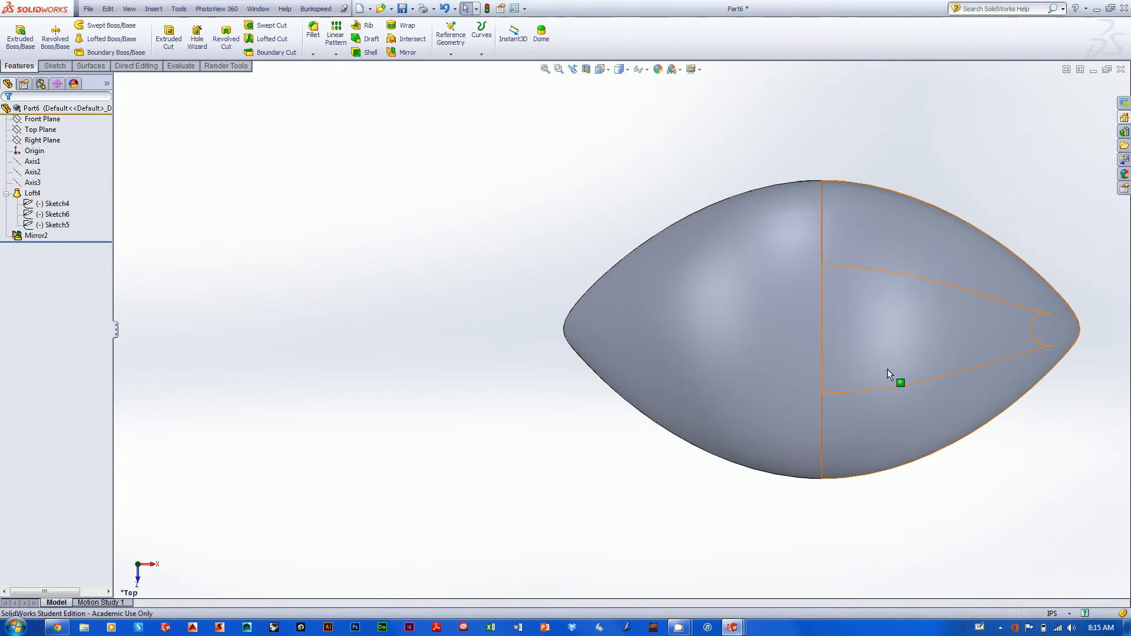
Reopen the Top Plane ellipse sketch, set the distance from the ellipse to the origin to 4.25 in, and exit the sketch.
middle_drag(429, 351, 444, 164)
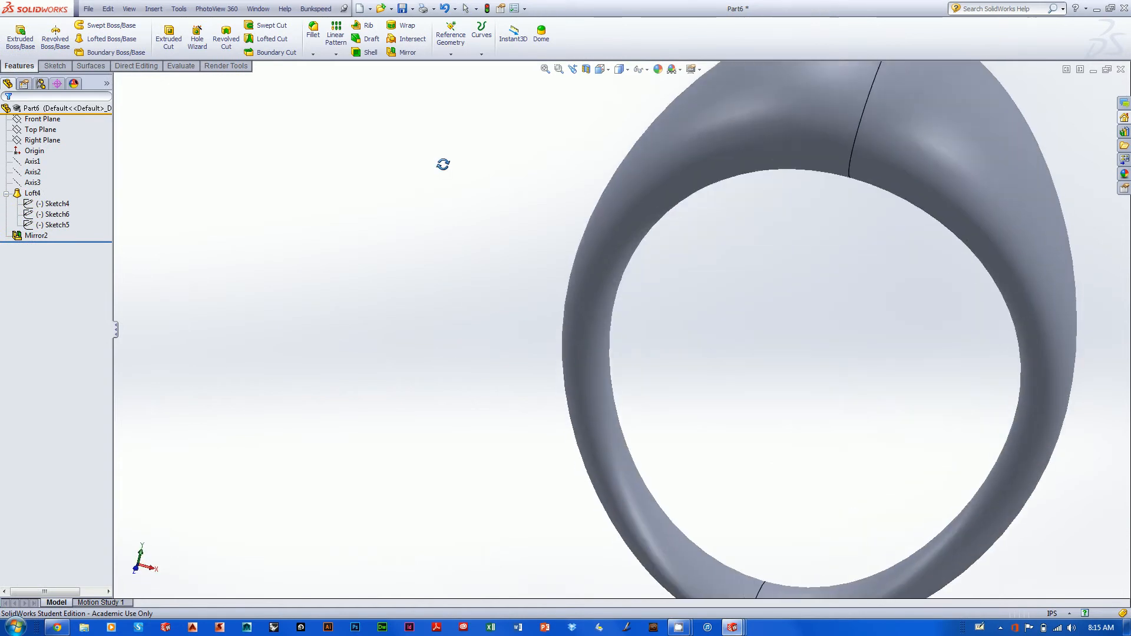
scroll(763, 319, up, 3)
scroll(763, 319, down, 2)
middle_drag(729, 330, 949, 217)
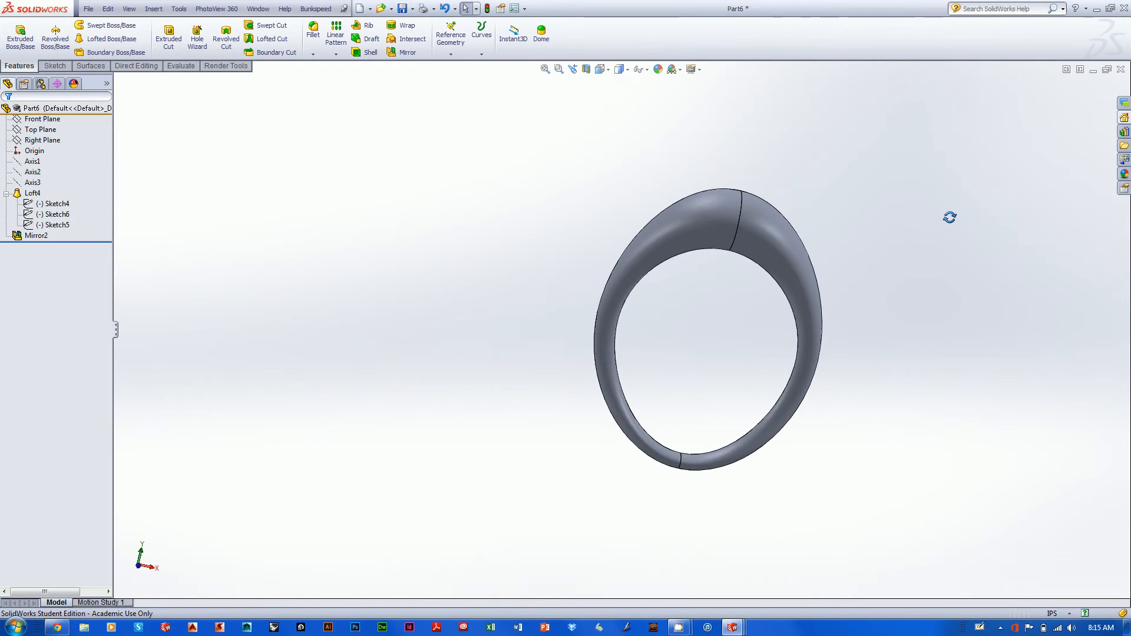
right_click(64, 216)
click(79, 182)
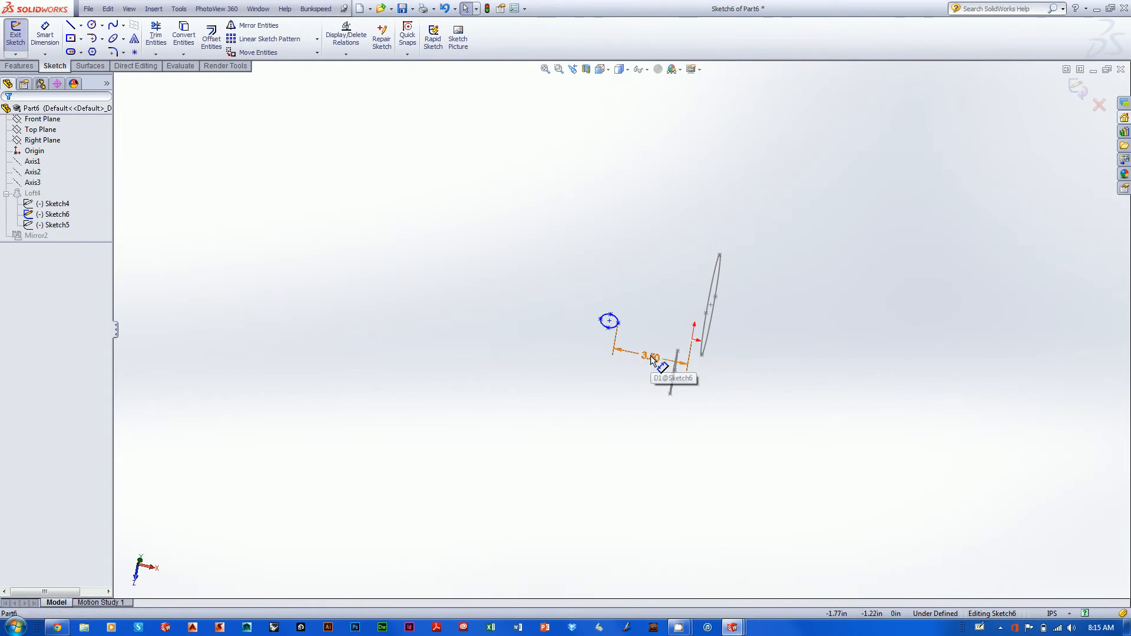
double_click(652, 357)
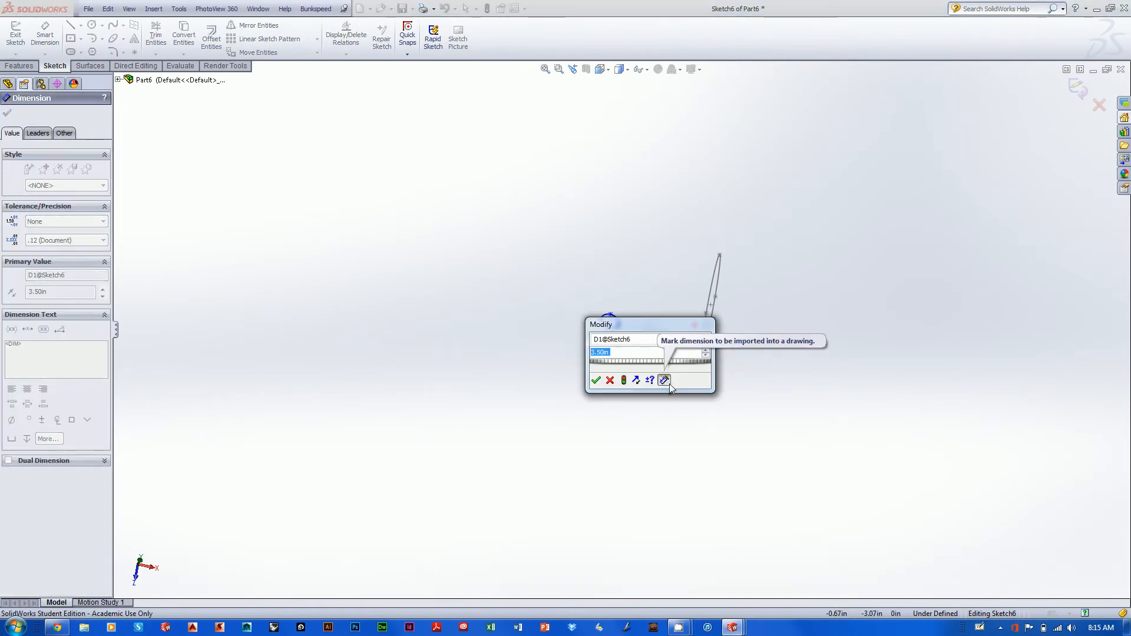
text(4.25)
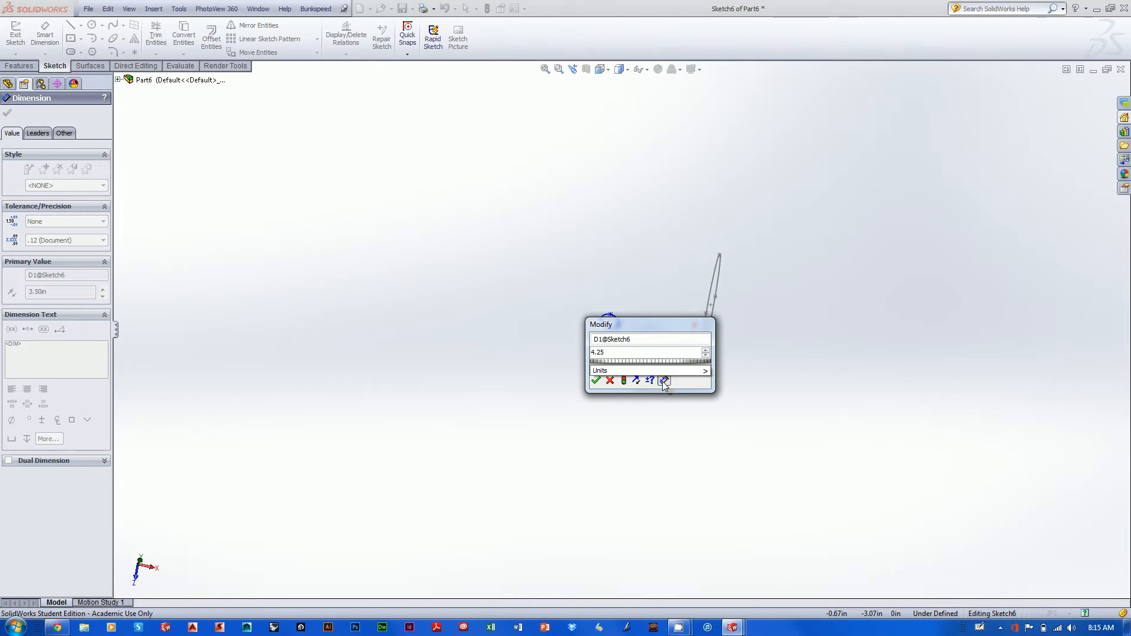
key(Return)
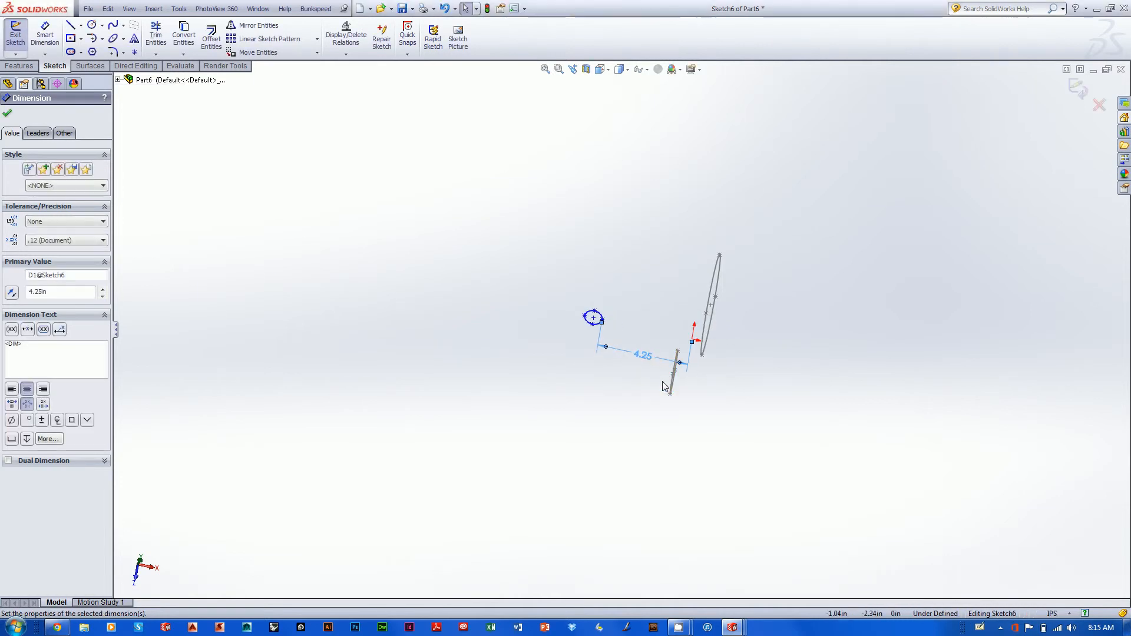
click(1076, 88)
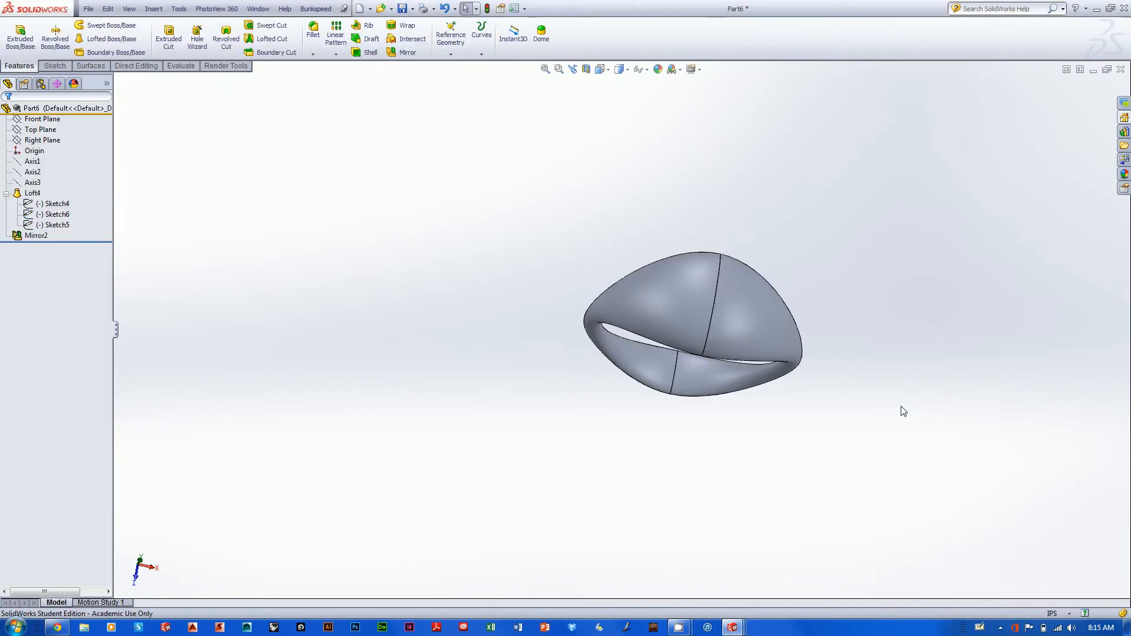
Edit the ellipse sketch at the ring's widest end, dimension the ellipse's height between its upper and lower vertices at 1.8 in, and exit the sketch.
mouse_move(901, 411)
middle_down()
mouse_move(1012, 230)
mouse_move(885, 251)
mouse_move(883, 265)
mouse_move(830, 277)
mouse_move(889, 379)
mouse_move(910, 356)
mouse_move(865, 320)
mouse_move(695, 285)
mouse_move(664, 383)
mouse_move(842, 358)
mouse_move(966, 441)
mouse_move(838, 434)
mouse_move(840, 530)
mouse_move(841, 464)
mouse_move(939, 497)
mouse_move(845, 396)
mouse_move(856, 348)
mouse_move(865, 395)
mouse_move(906, 469)
mouse_move(977, 444)
mouse_move(957, 561)
mouse_move(939, 432)
mouse_move(941, 504)
mouse_move(752, 328)
middle_up()
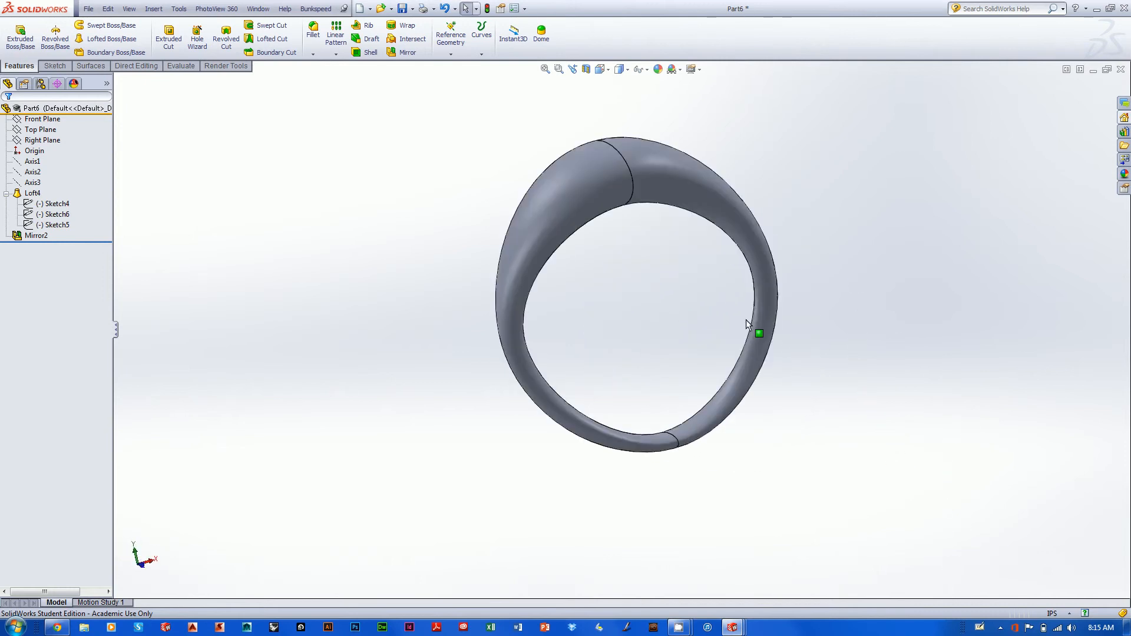
click(51, 204)
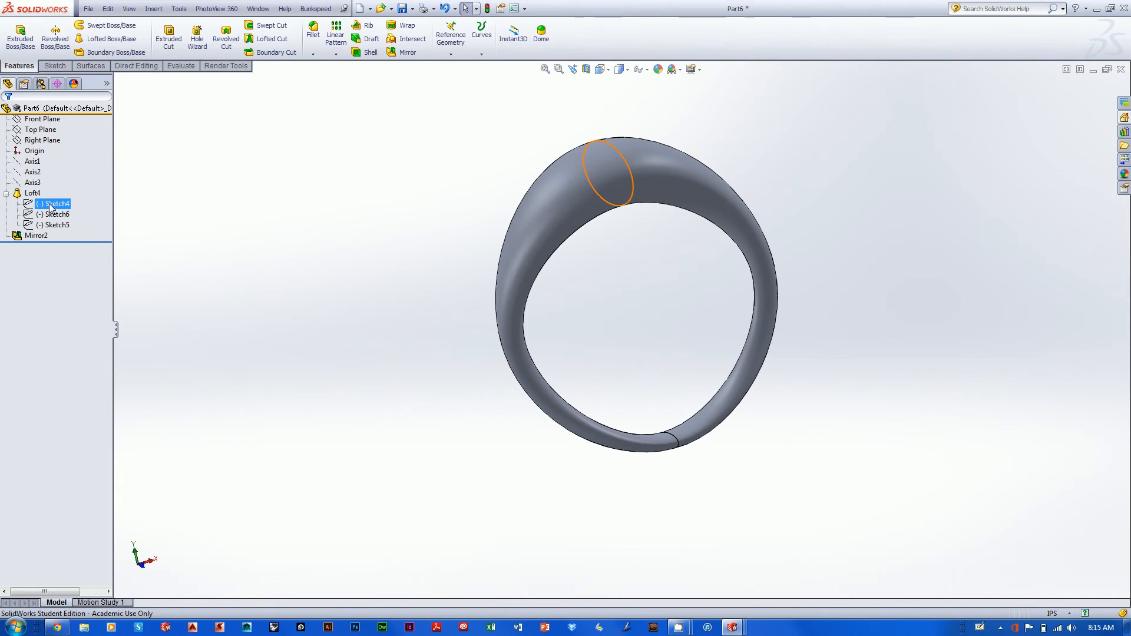
right_click(51, 206)
click(58, 172)
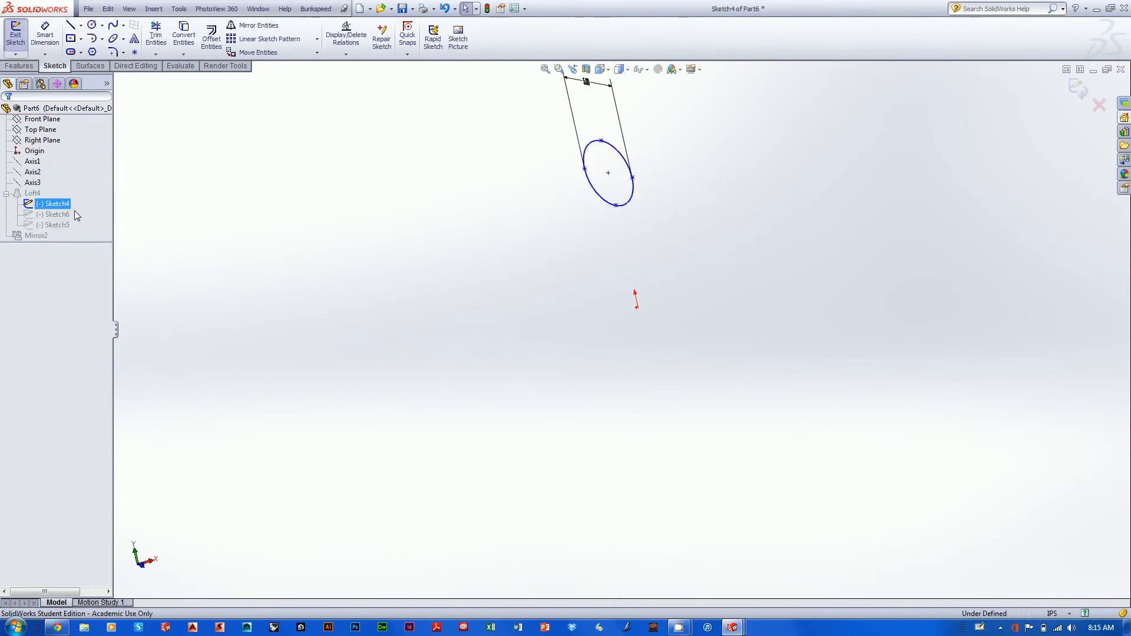
click(47, 29)
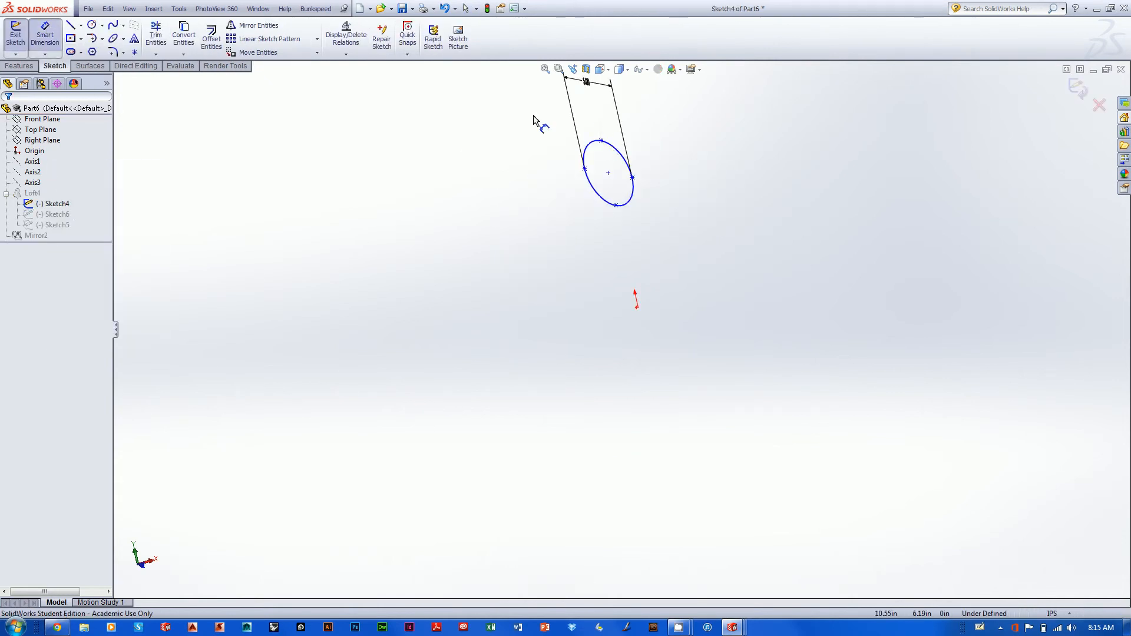
click(600, 141)
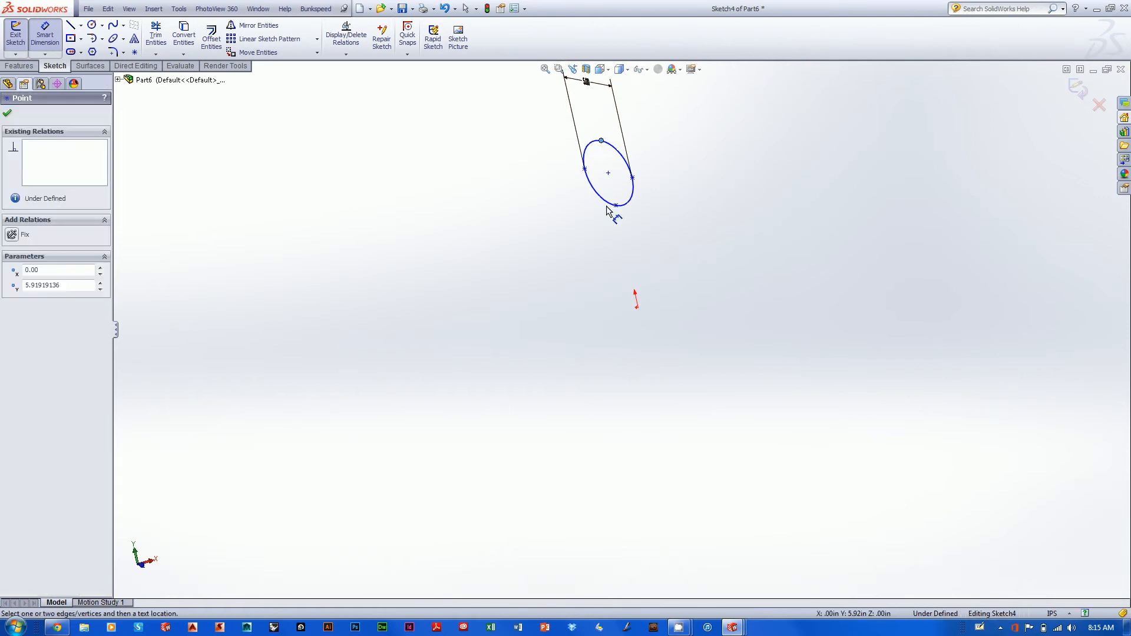
click(615, 204)
click(693, 192)
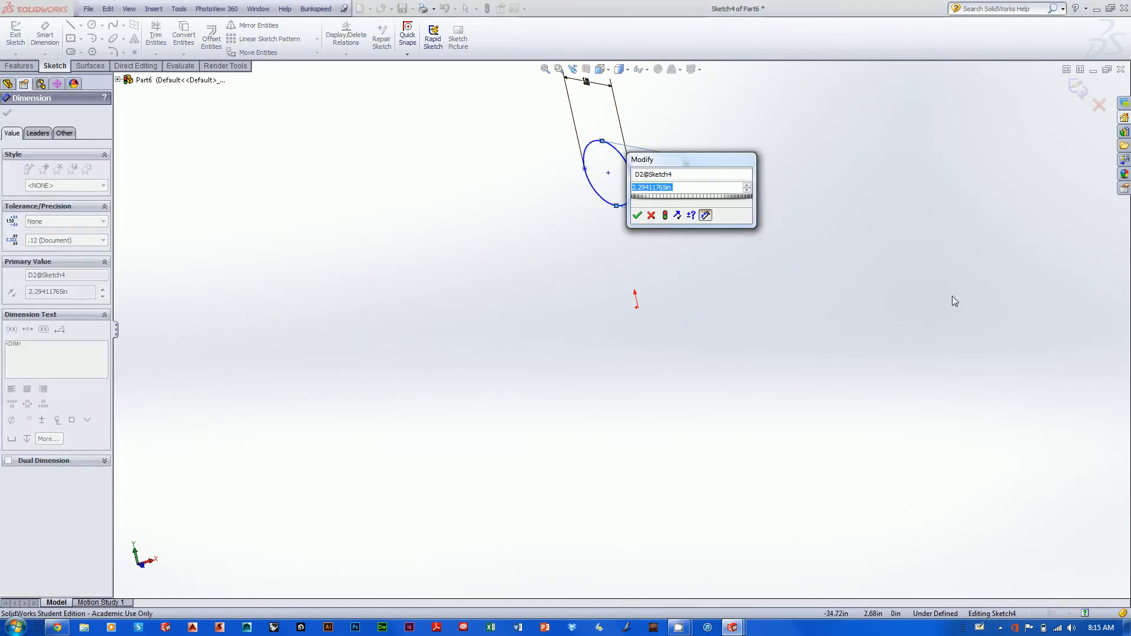
text(1.8)
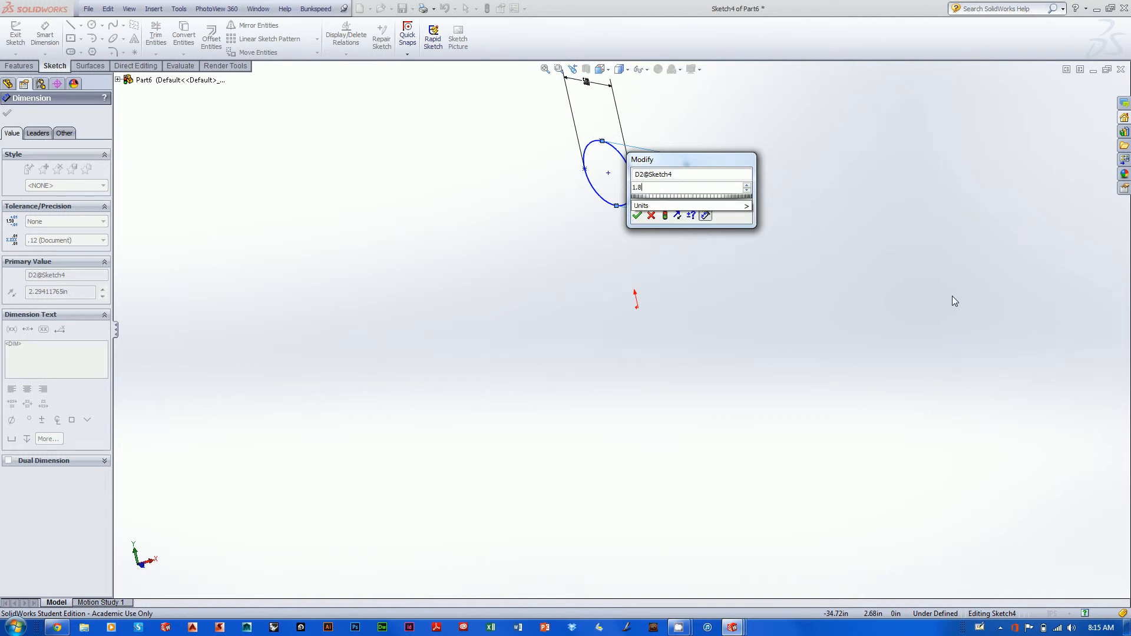
key(Return)
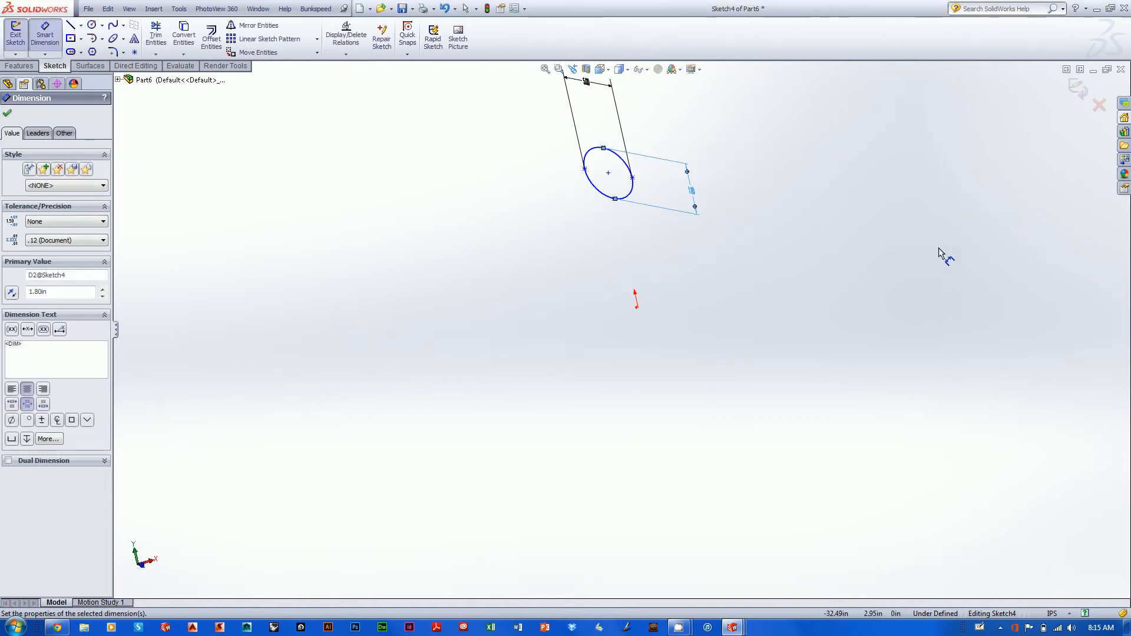
click(1078, 89)
Reopen the ellipse sketch at the ring's widest end, set the ellipse's height to 1.5 in, and exit the sketch.
middle_drag(719, 328, 521, 309)
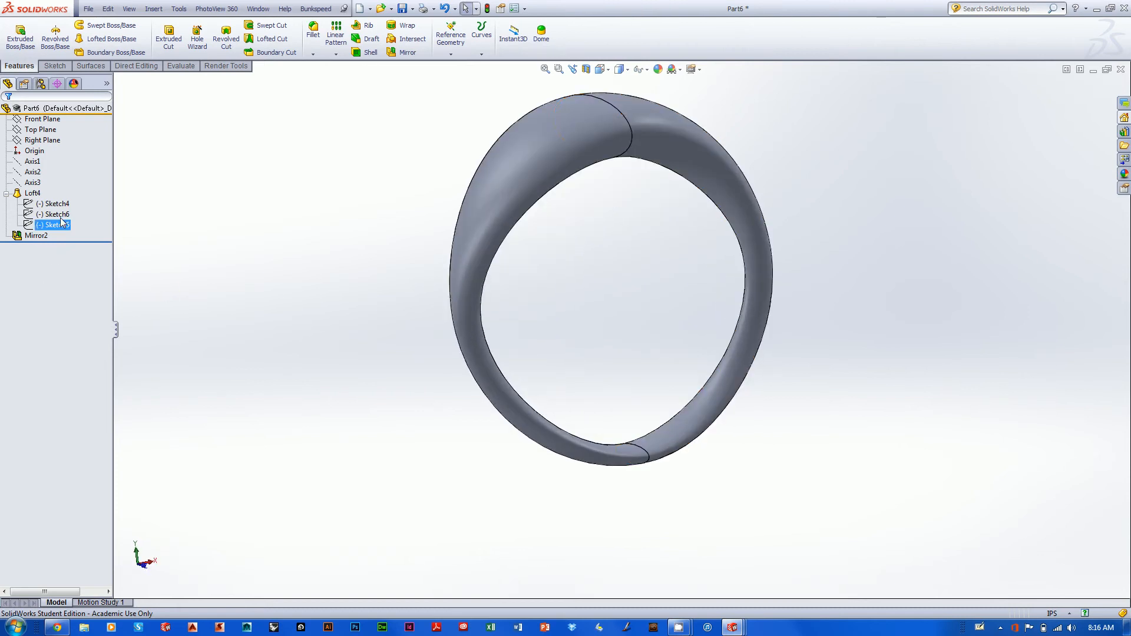
right_click(53, 204)
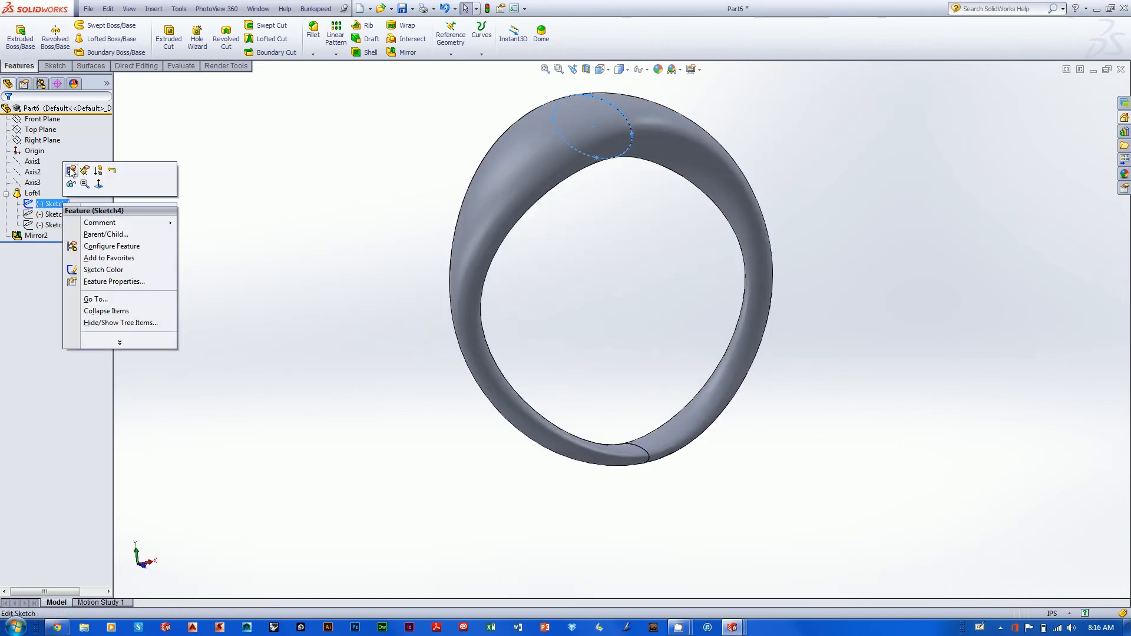
click(70, 170)
click(730, 154)
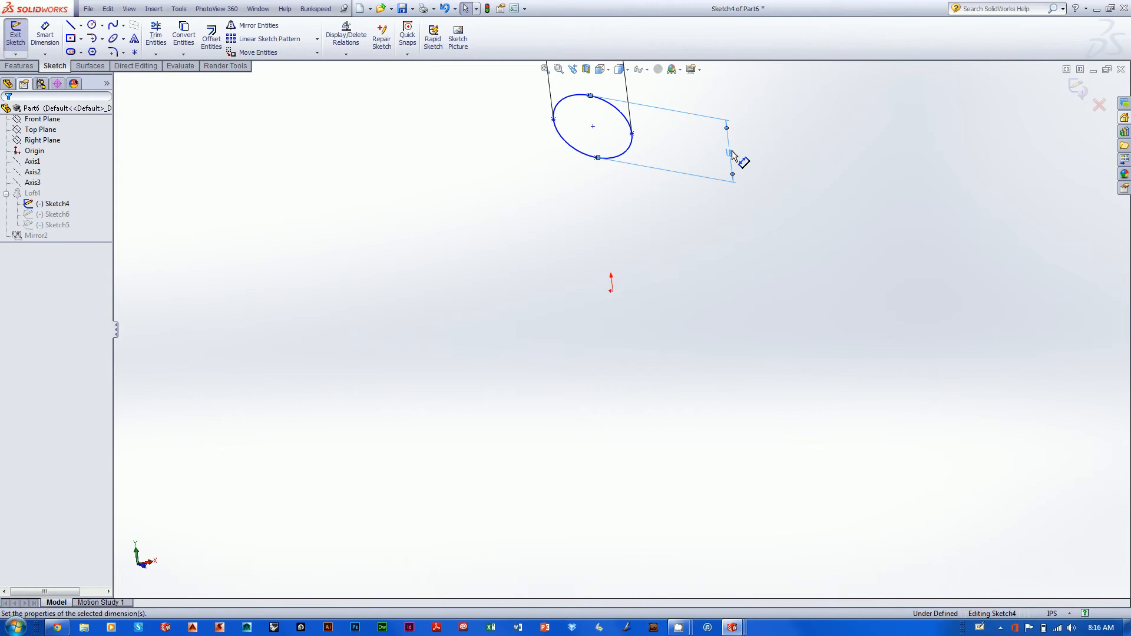
click(732, 151)
text(1)
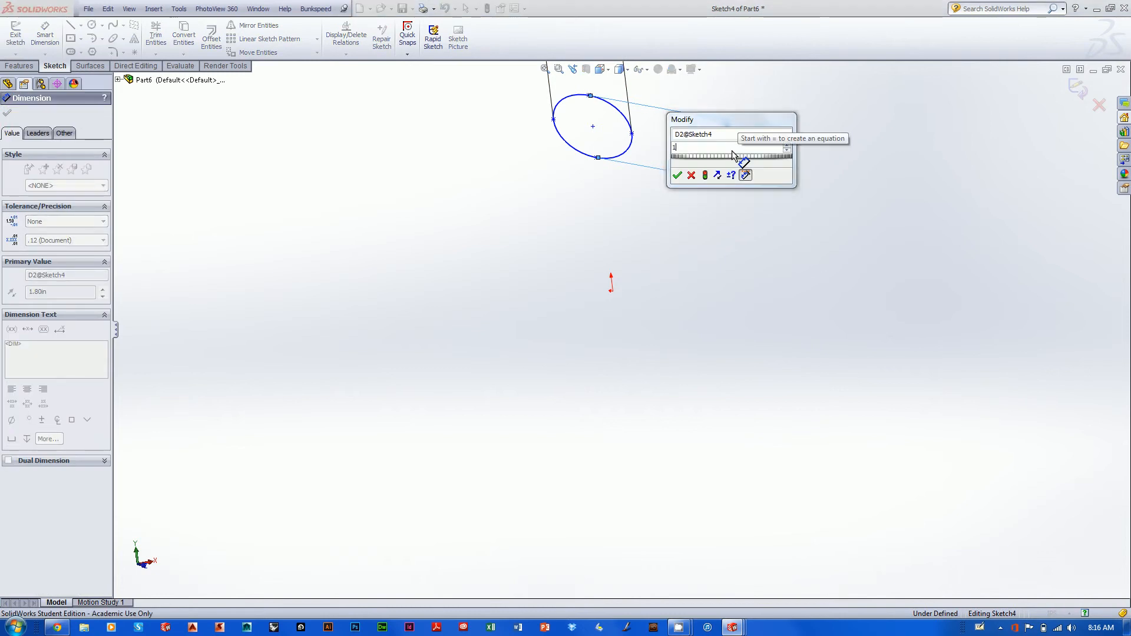
text(.5)
key(Return)
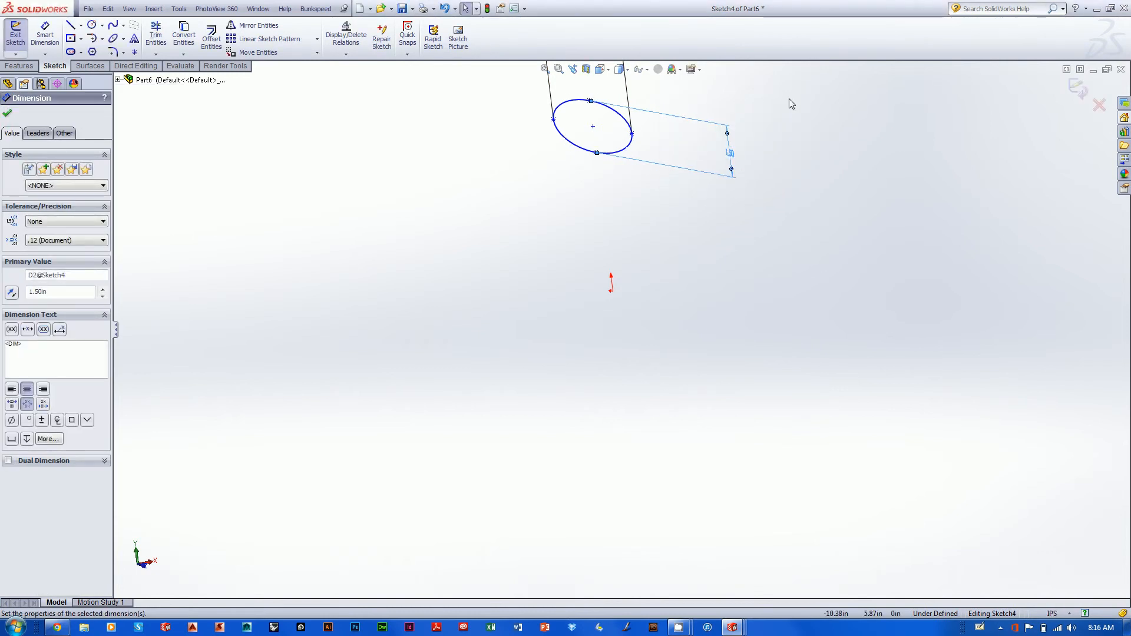
click(1075, 82)
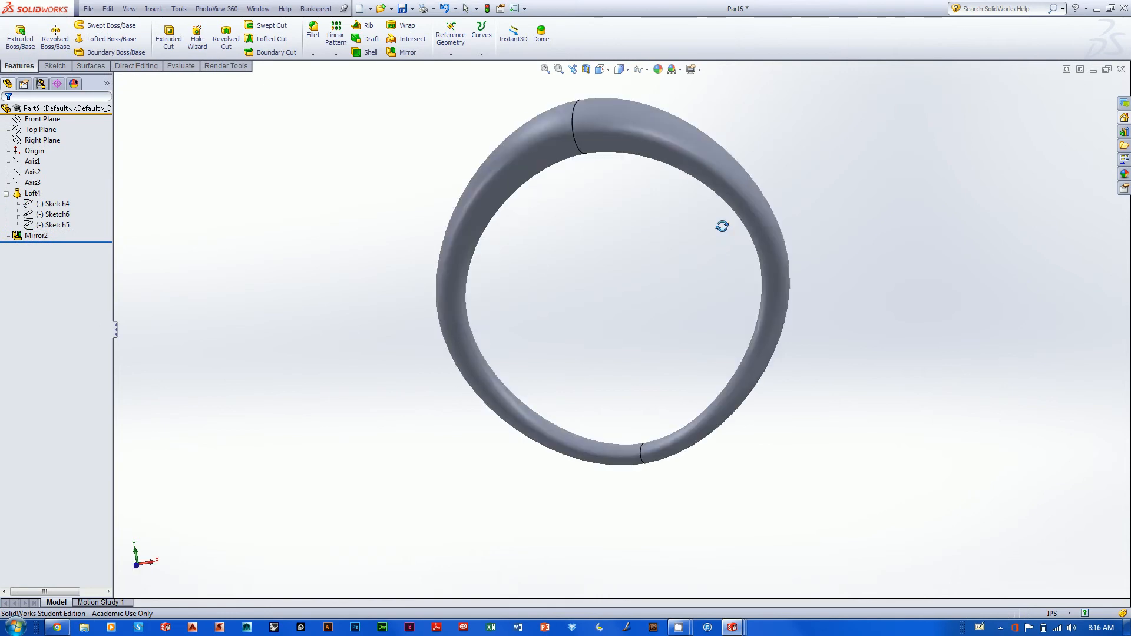
Display Zebra Stripes on the ring with the default horizontal stripes to check surface continuity across the mirror seams.
mouse_move(719, 308)
middle_down()
mouse_move(547, 260)
mouse_move(548, 385)
mouse_move(760, 412)
mouse_move(689, 575)
mouse_move(621, 550)
mouse_move(717, 510)
mouse_move(787, 247)
mouse_move(729, 333)
middle_up()
scroll(790, 242, up, 2)
scroll(759, 265, down, 5)
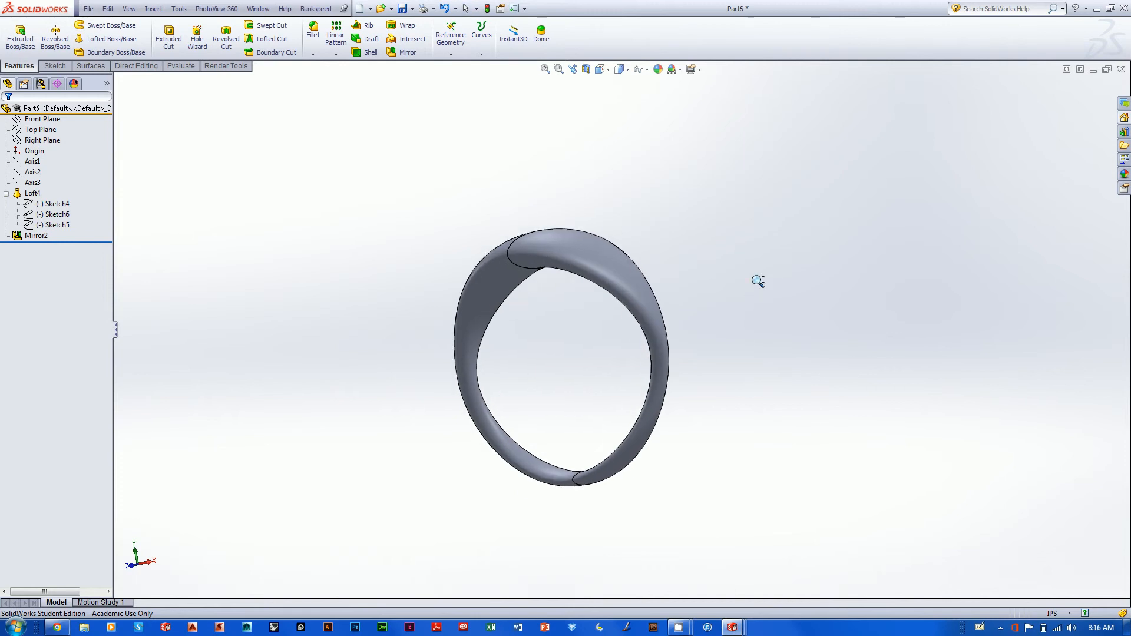
middle_drag(765, 247, 465, 216)
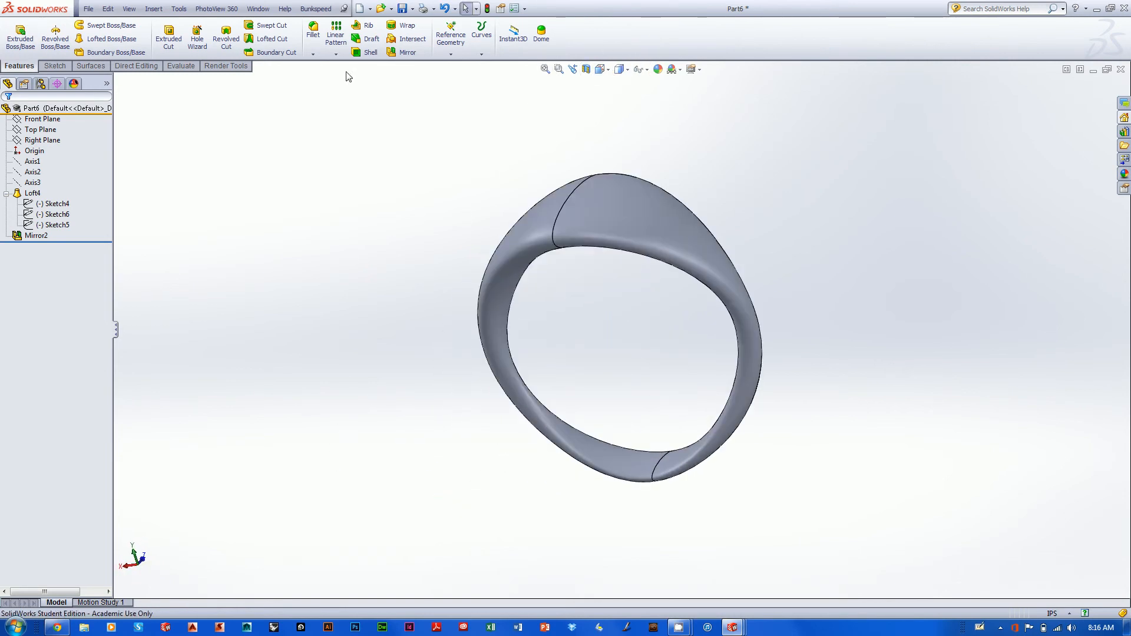
click(182, 66)
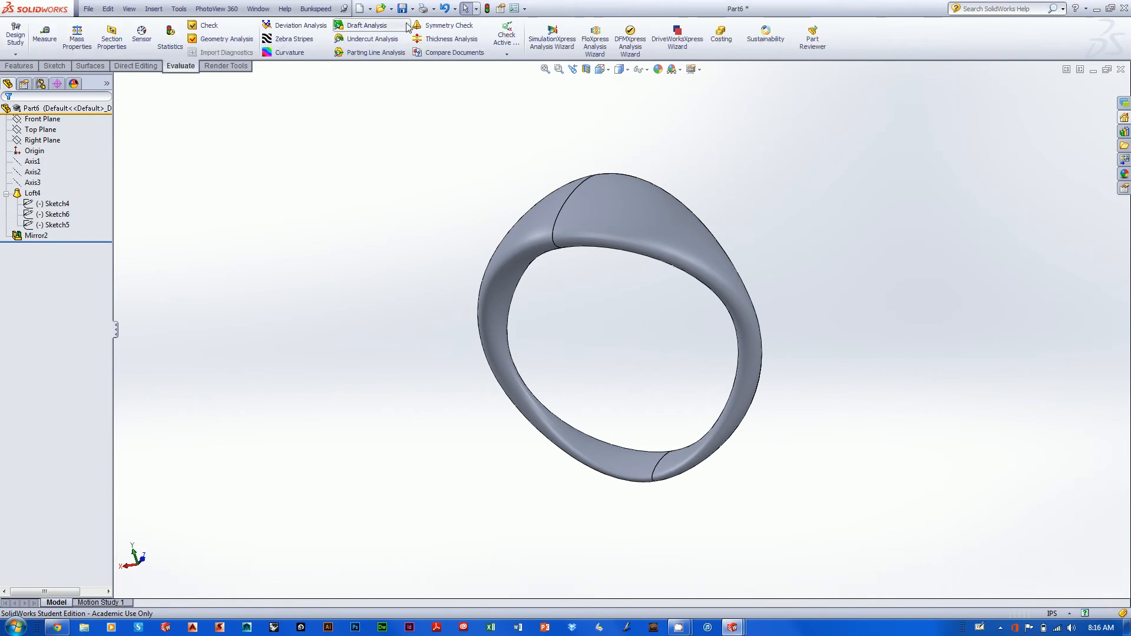
click(308, 41)
middle_drag(432, 248, 639, 375)
shift+middle_drag(712, 299, 762, 253)
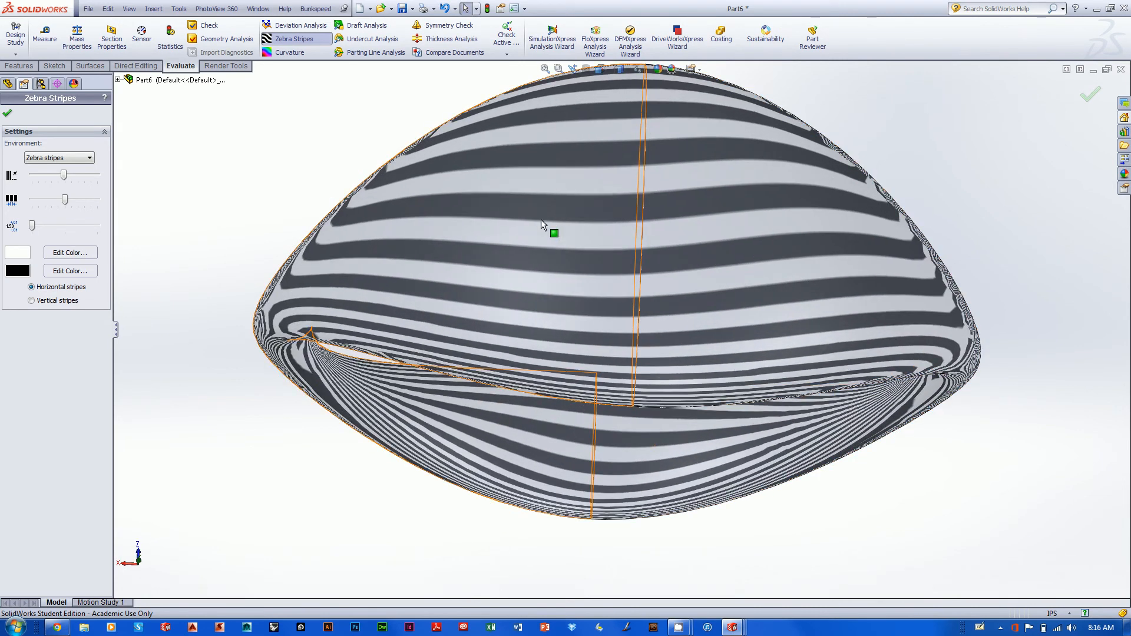
click(536, 218)
click(972, 117)
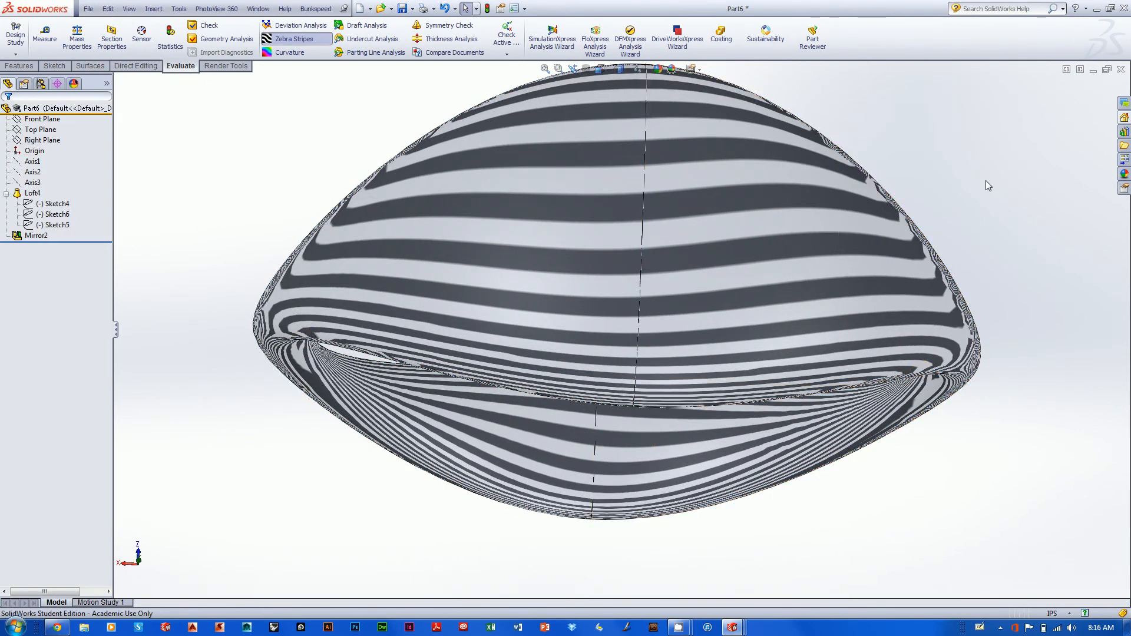
Examine the zebra-striped surfaces around the ring and turn the Zebra Stripes display off.
middle_drag(984, 181, 752, 274)
scroll(766, 283, up, 6)
middle_drag(882, 211, 812, 324)
click(294, 39)
Preview a PhotoView 360 rendering of the ring, dismissing the perspective recommendation, and return to the shaded display with edges.
mouse_move(493, 136)
middle_down()
mouse_move(386, 222)
mouse_move(445, 186)
mouse_move(571, 219)
mouse_move(535, 205)
middle_up()
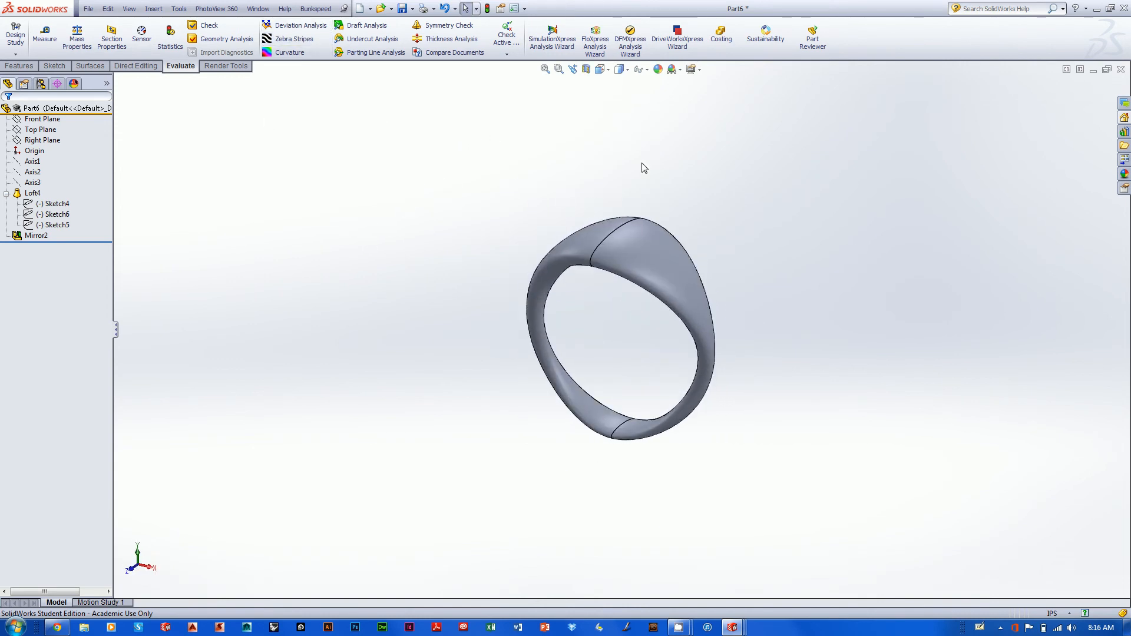
scroll(730, 154, down, 3)
scroll(730, 154, down, 1)
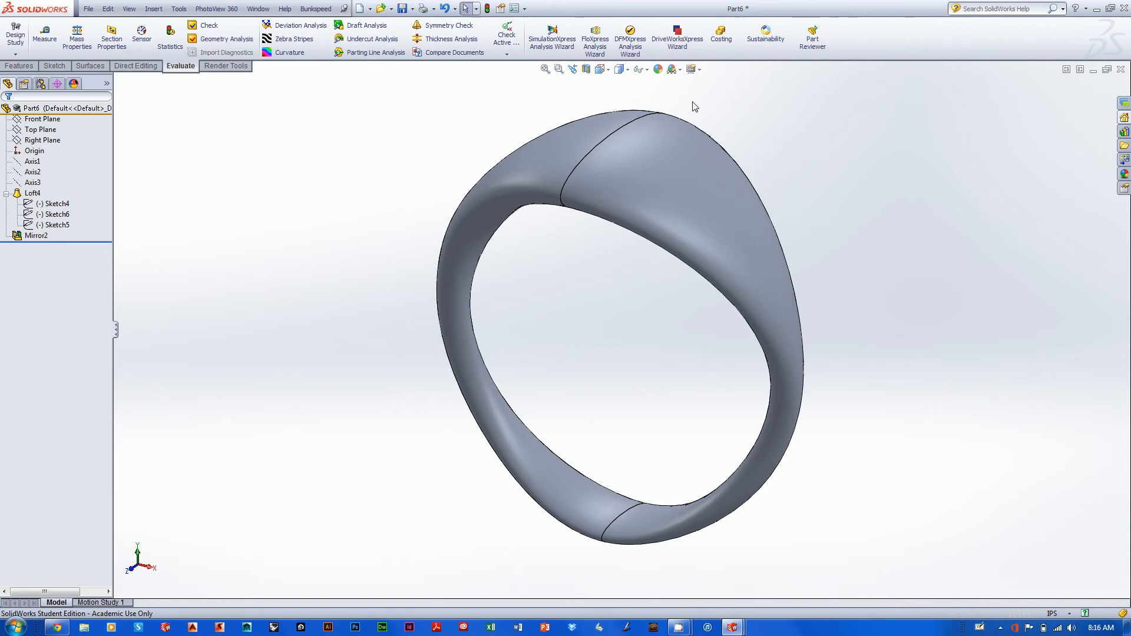
click(625, 70)
click(624, 90)
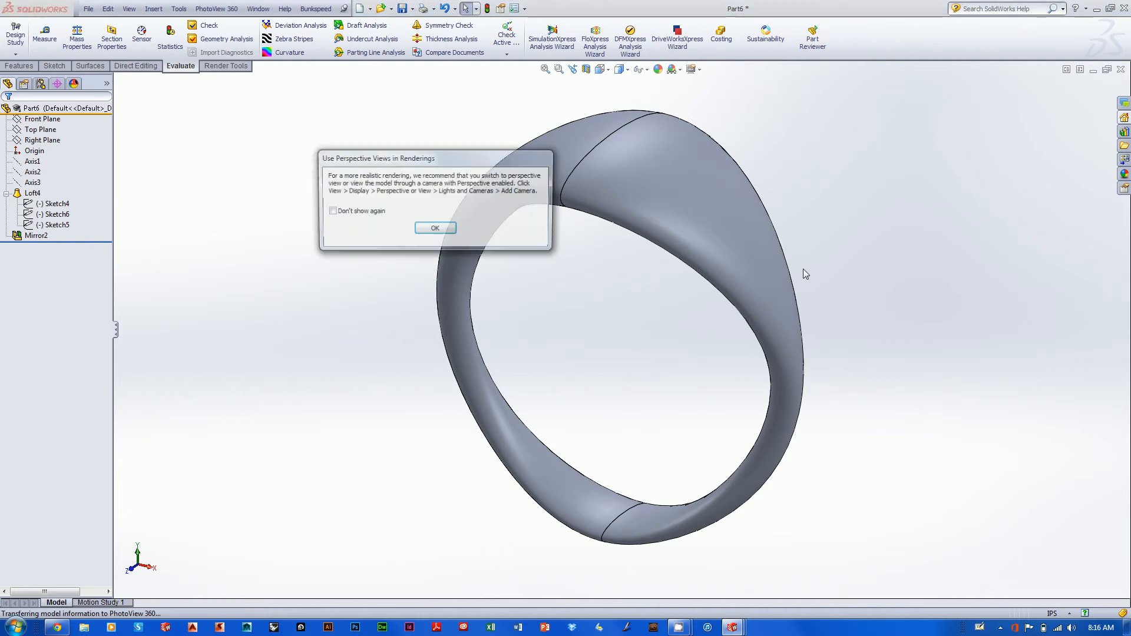
key(Return)
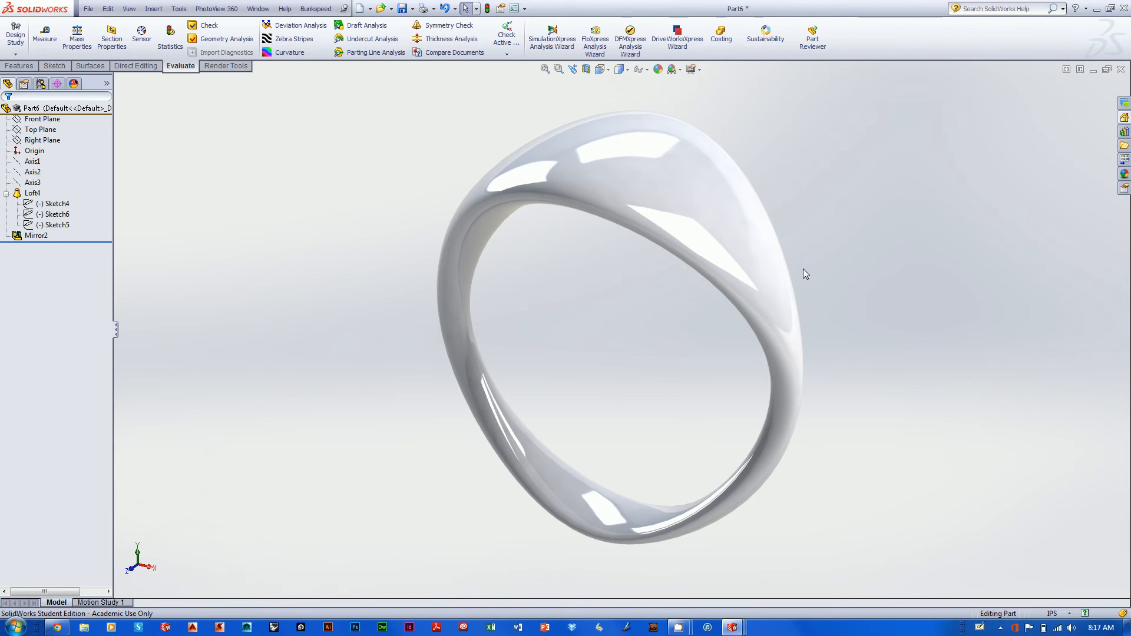
click(627, 69)
click(619, 99)
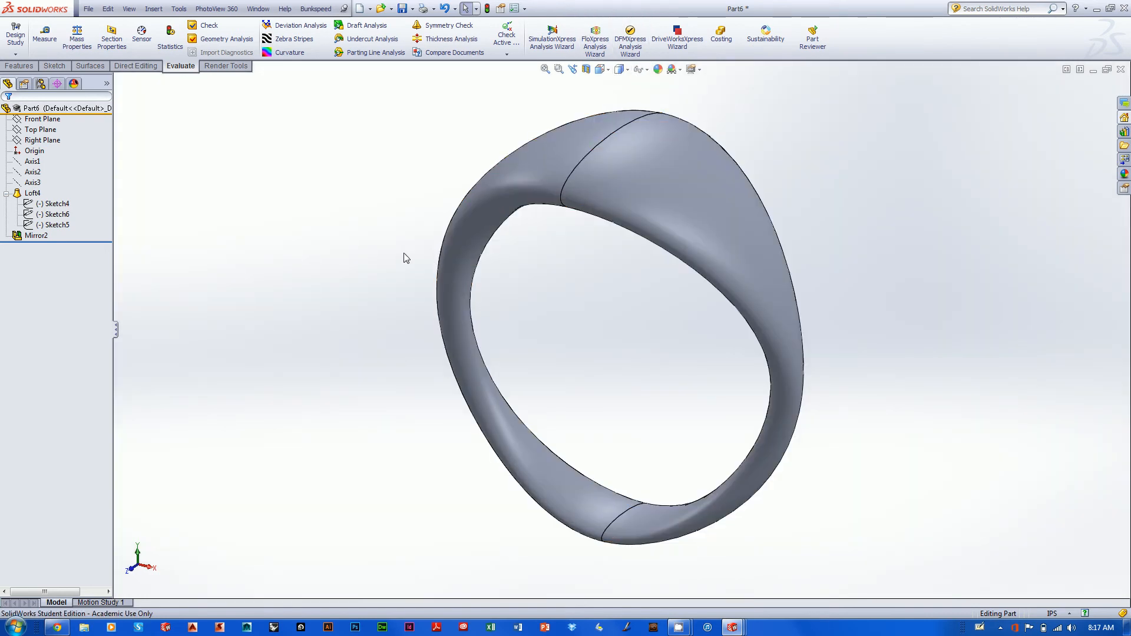
click(89, 9)
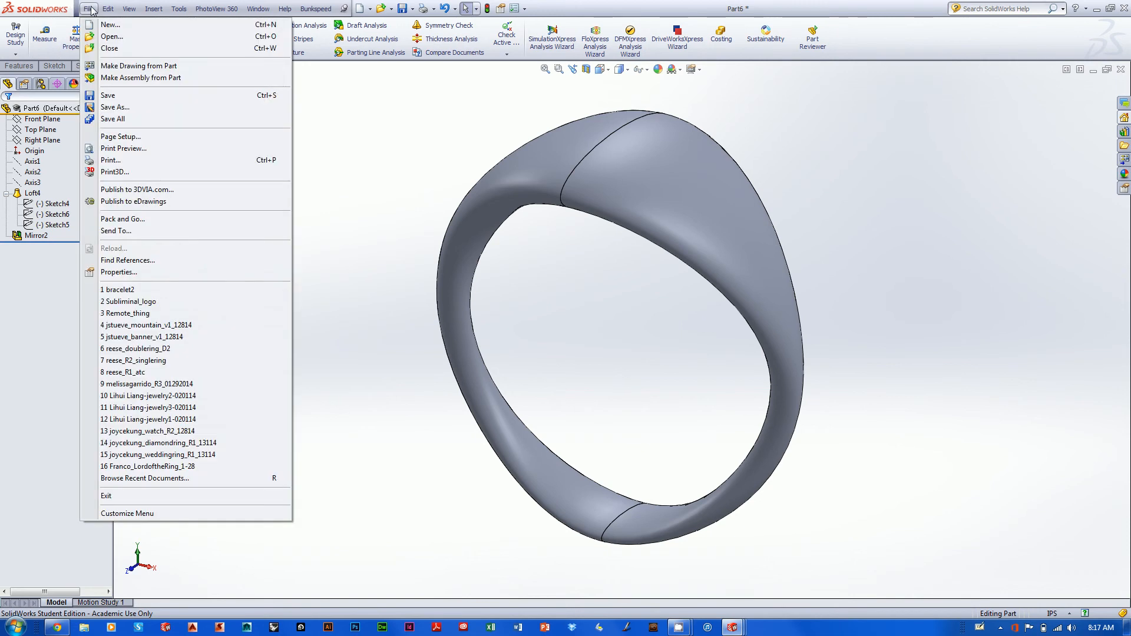
click(117, 107)
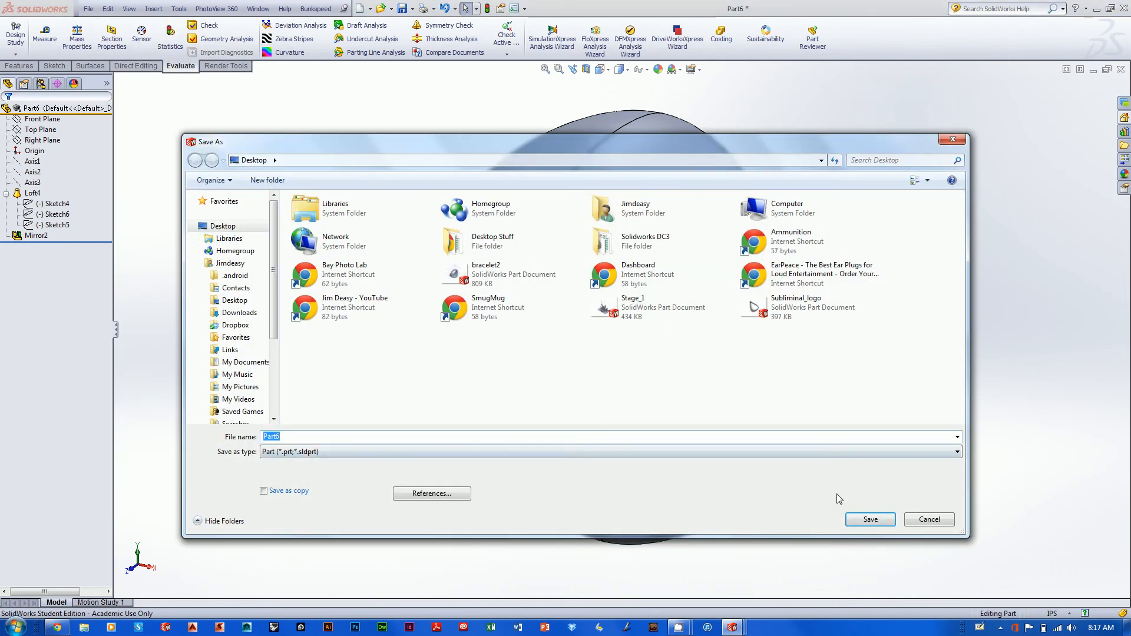
click(929, 519)
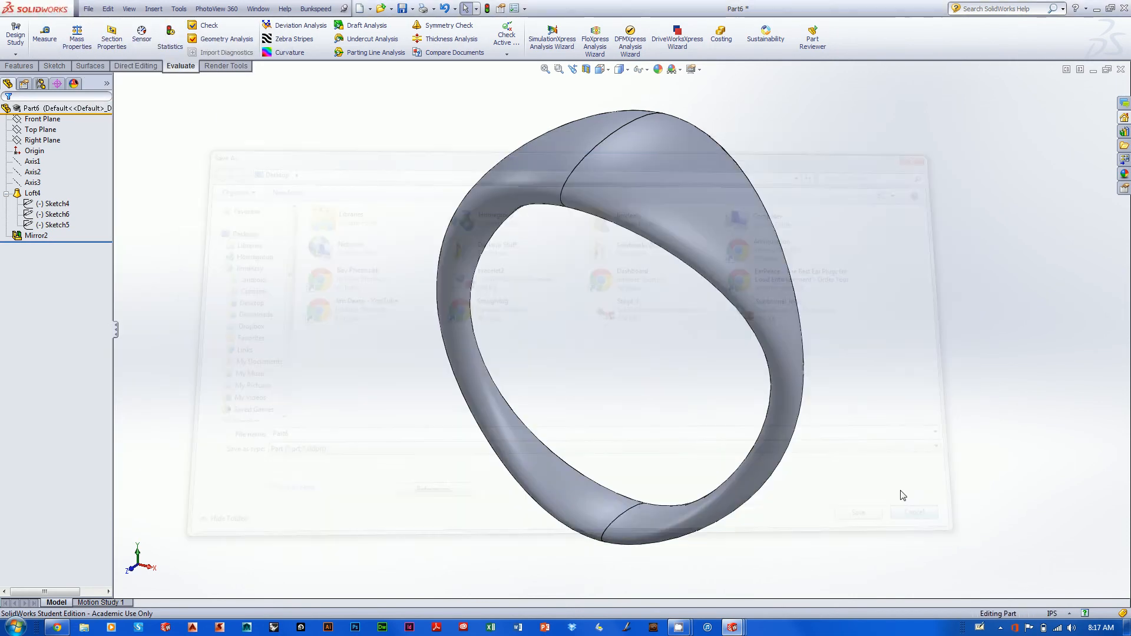
Calculate the ring's mass properties, check its volume, and close the results.
click(77, 37)
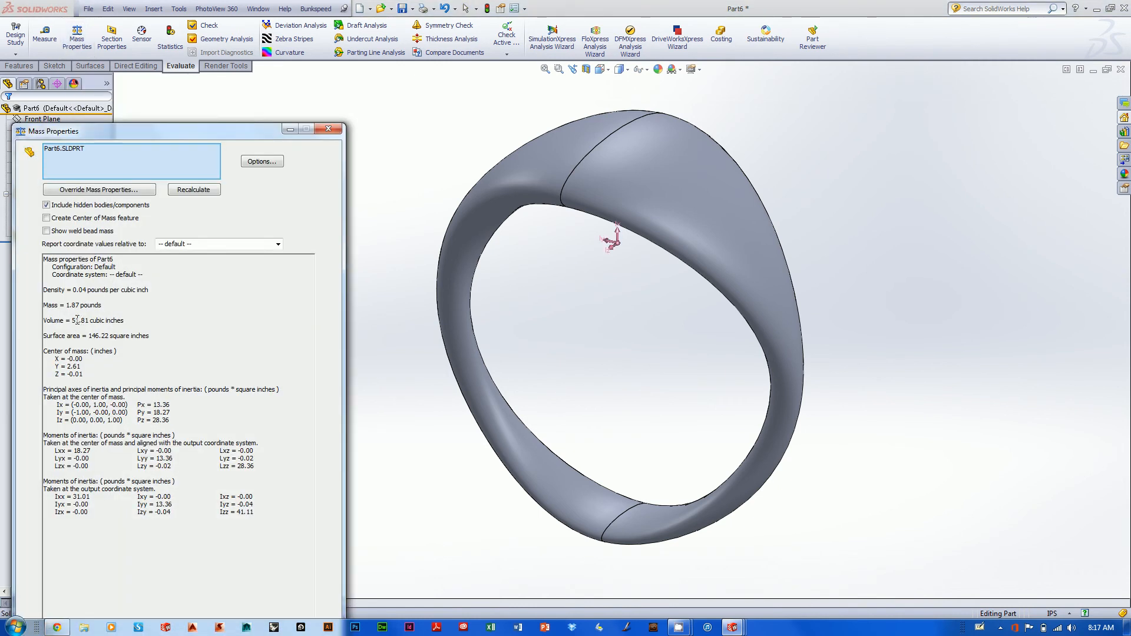
drag(73, 319, 213, 318)
click(327, 129)
Export the ring to the desktop as an STL file named brace11111, accepting the generated triangle mesh.
mouse_move(396, 209)
middle_down()
mouse_move(379, 227)
mouse_move(400, 209)
middle_up()
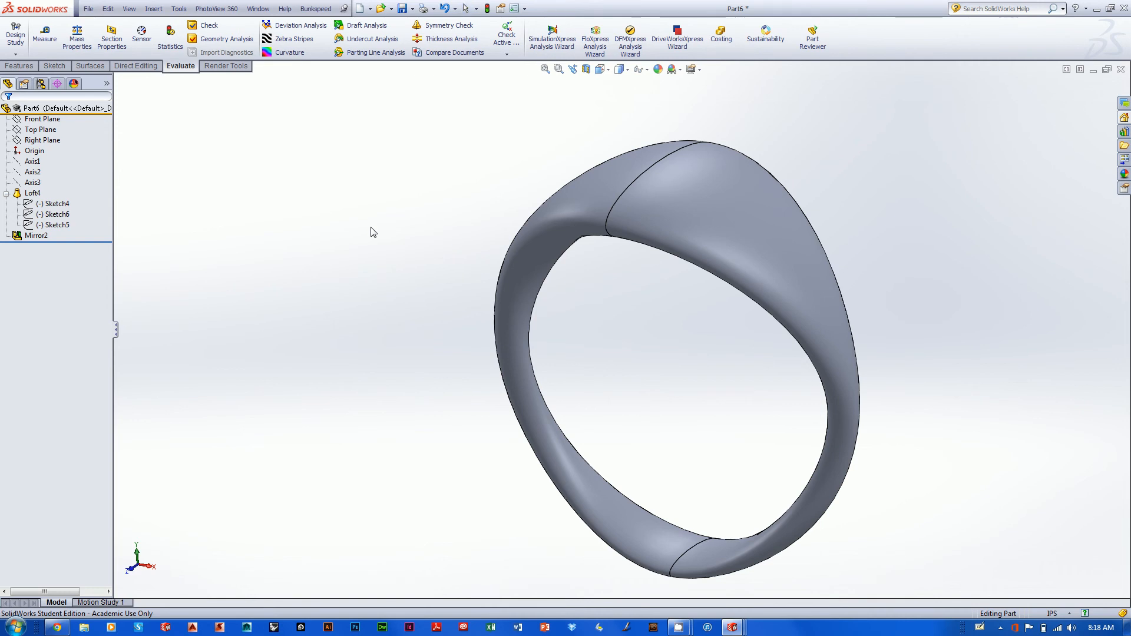
mouse_move(371, 232)
middle_down()
mouse_move(353, 202)
mouse_move(344, 253)
mouse_move(359, 255)
mouse_move(377, 216)
middle_up()
click(89, 8)
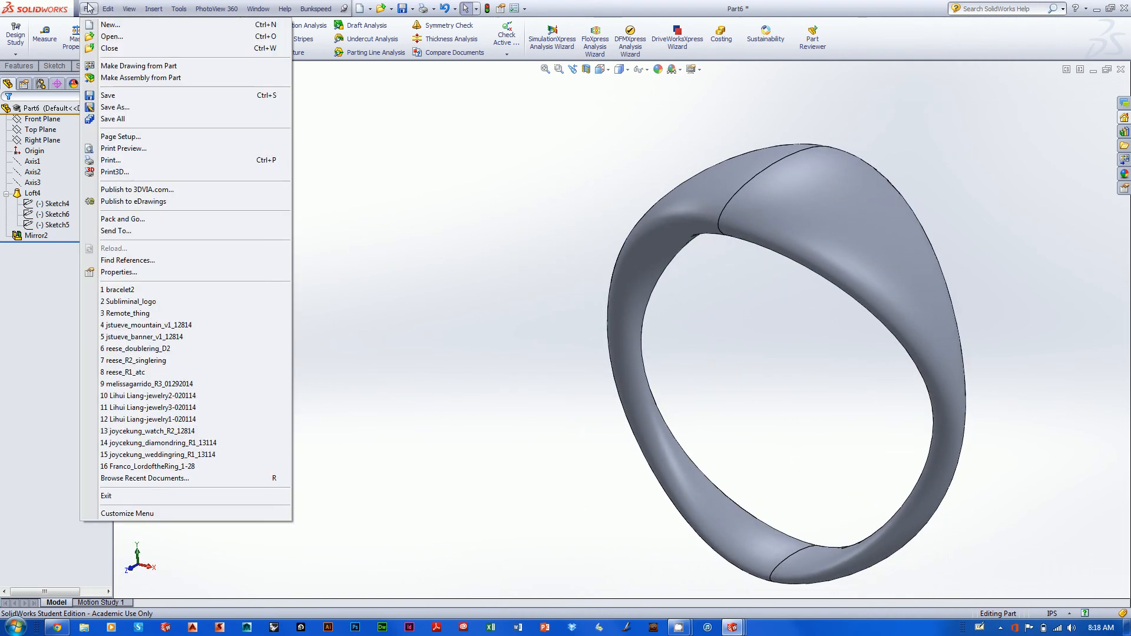
click(116, 107)
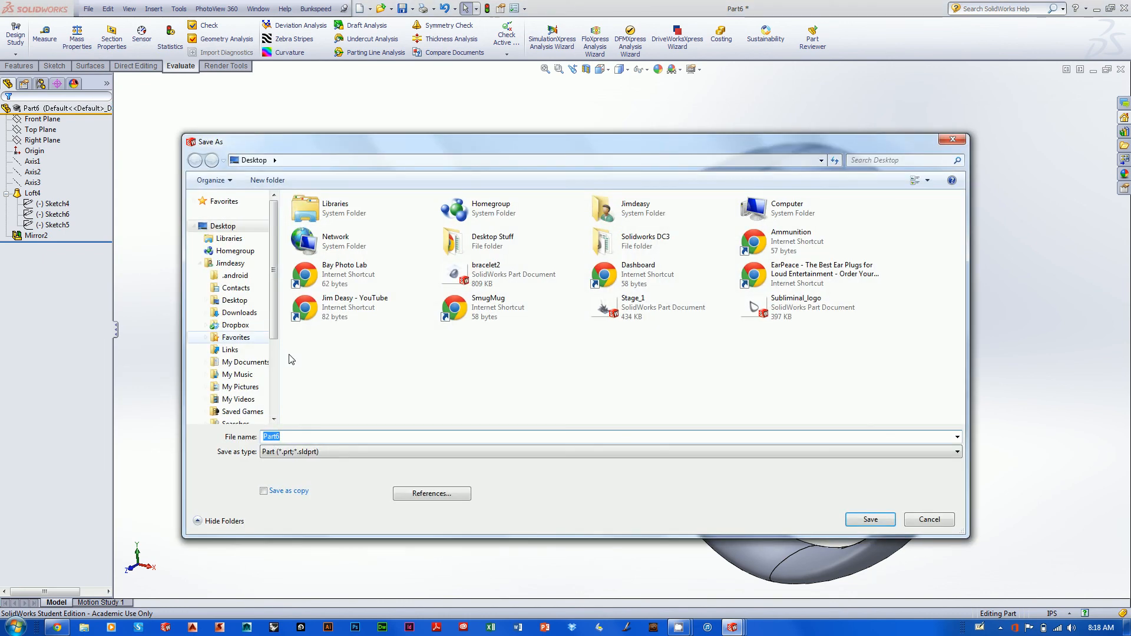
click(332, 450)
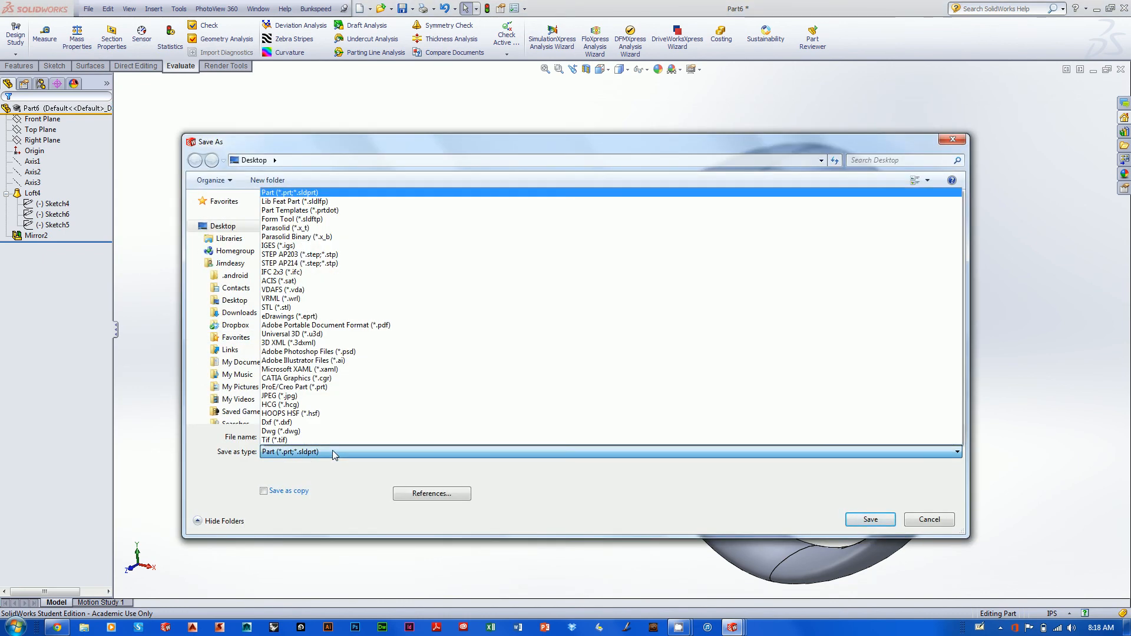
click(292, 306)
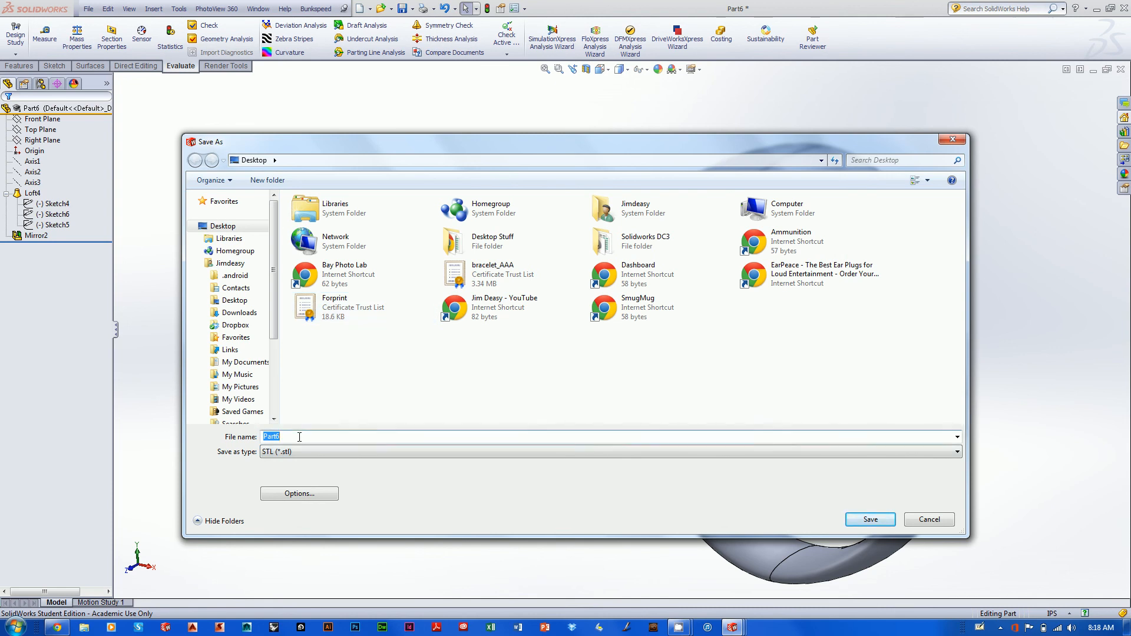
text(bra)
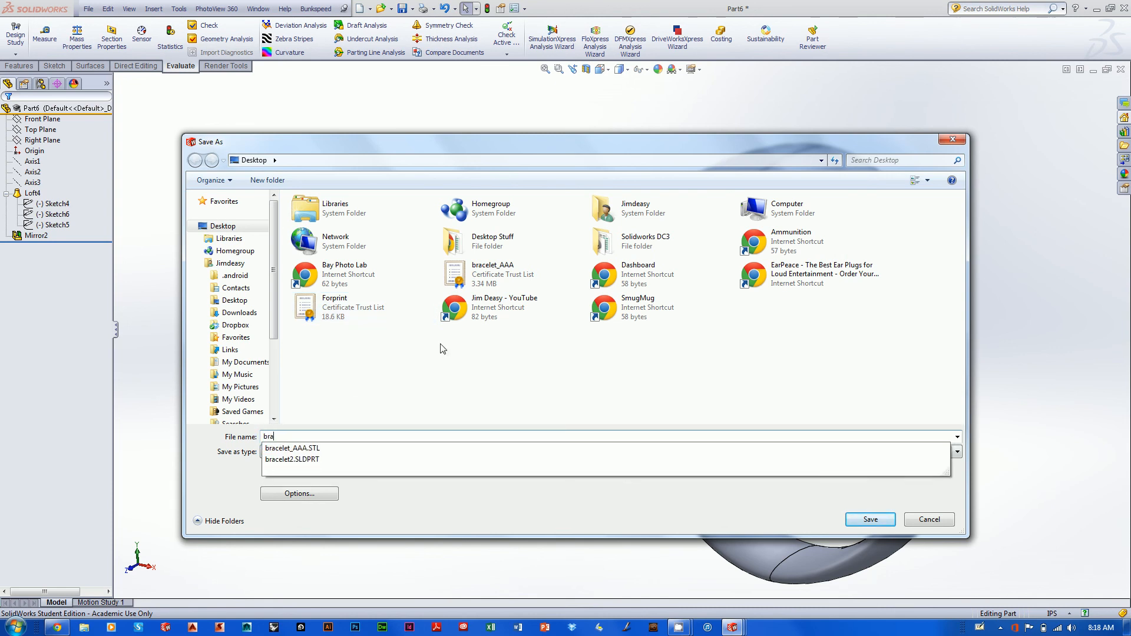
text(ce11111)
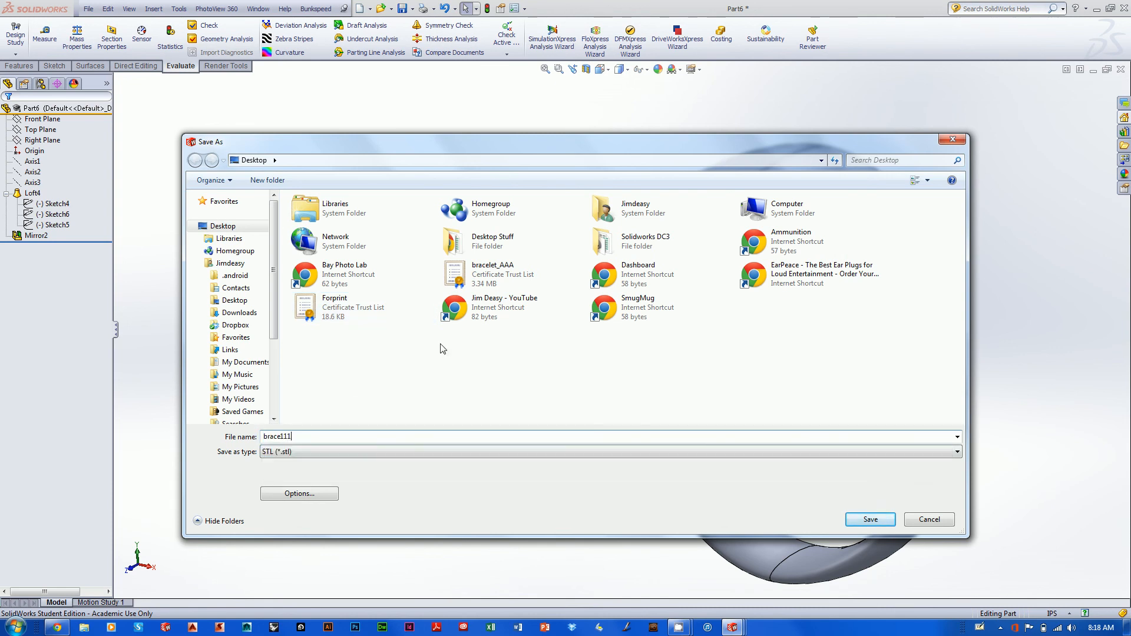
click(869, 520)
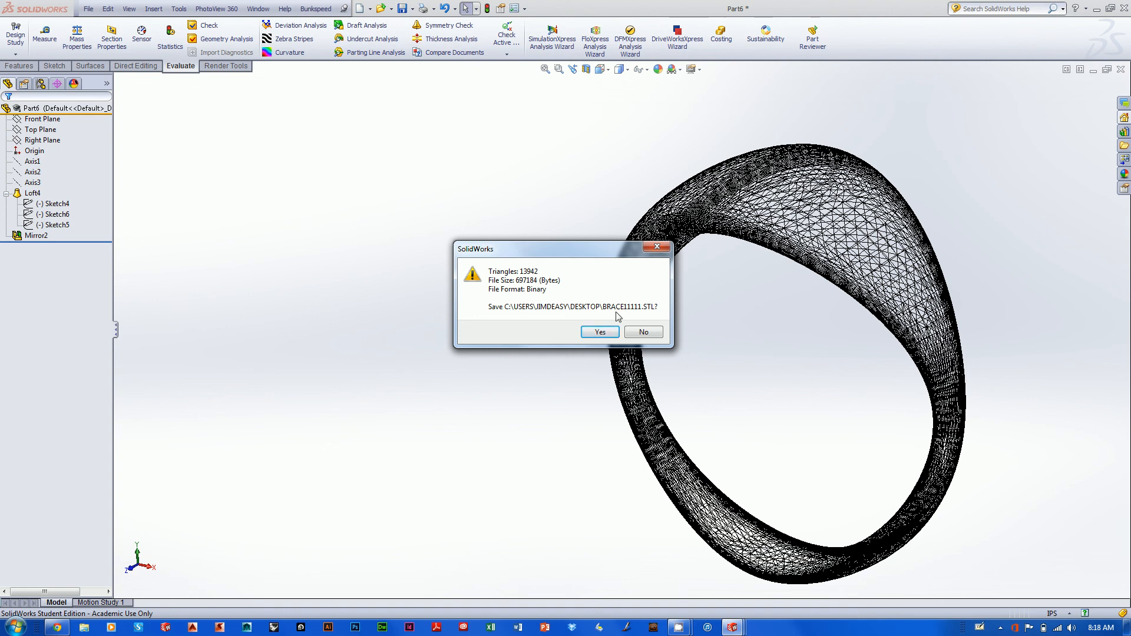
click(604, 333)
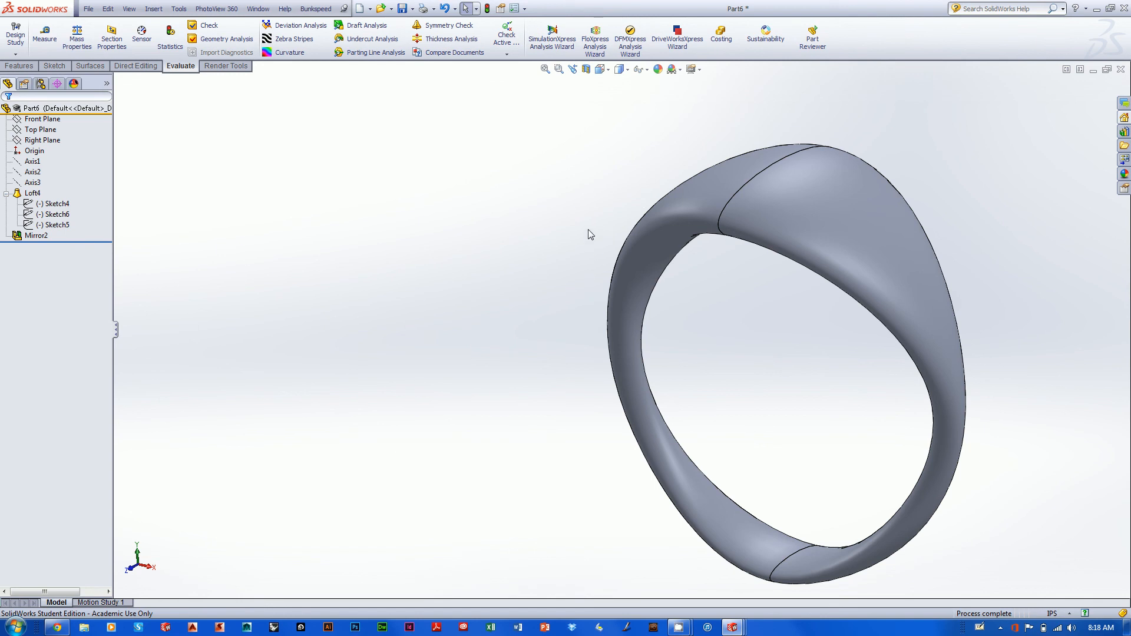
Preview a section view of the ring cut at the Front Plane, and close it without keeping the section.
click(586, 70)
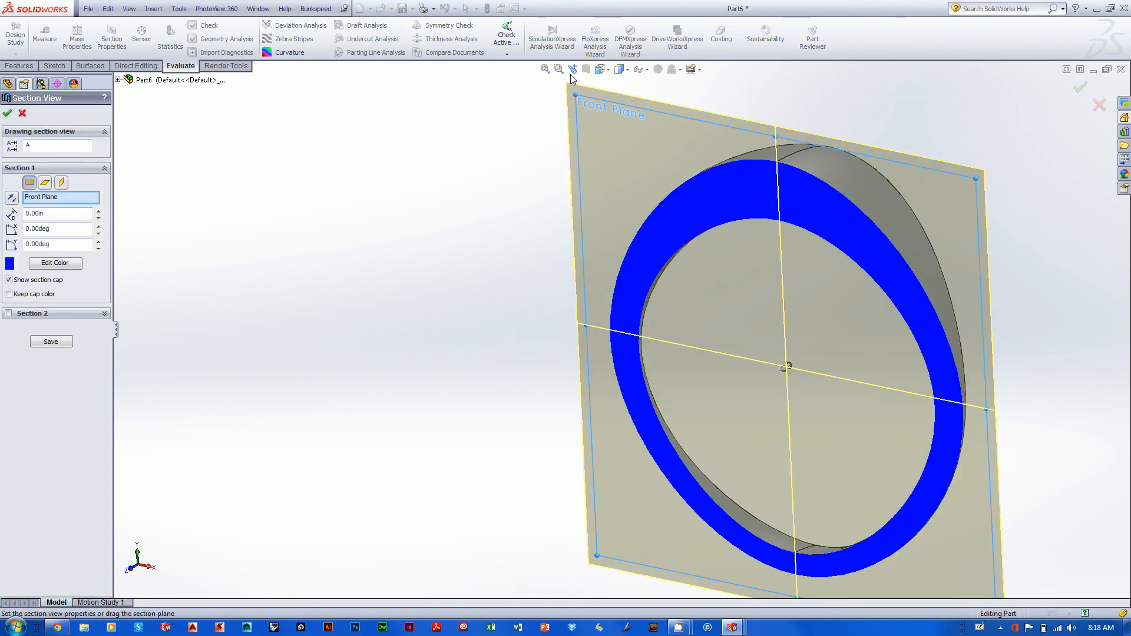
click(1099, 106)
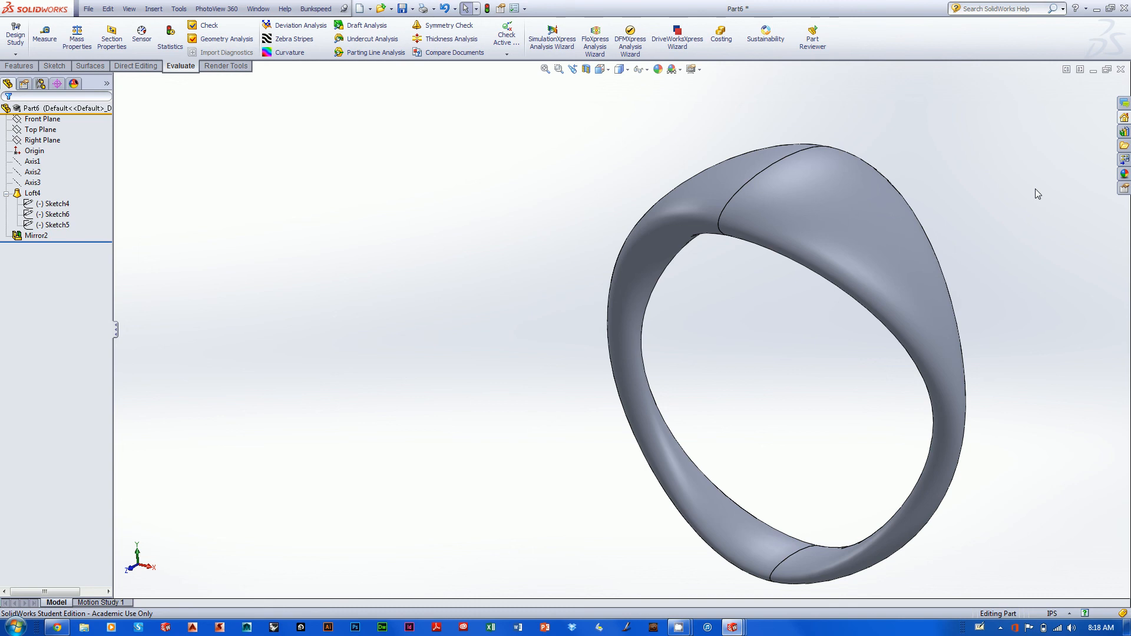
mouse_move(1034, 188)
middle_down()
mouse_move(1011, 189)
mouse_move(1040, 179)
middle_up()
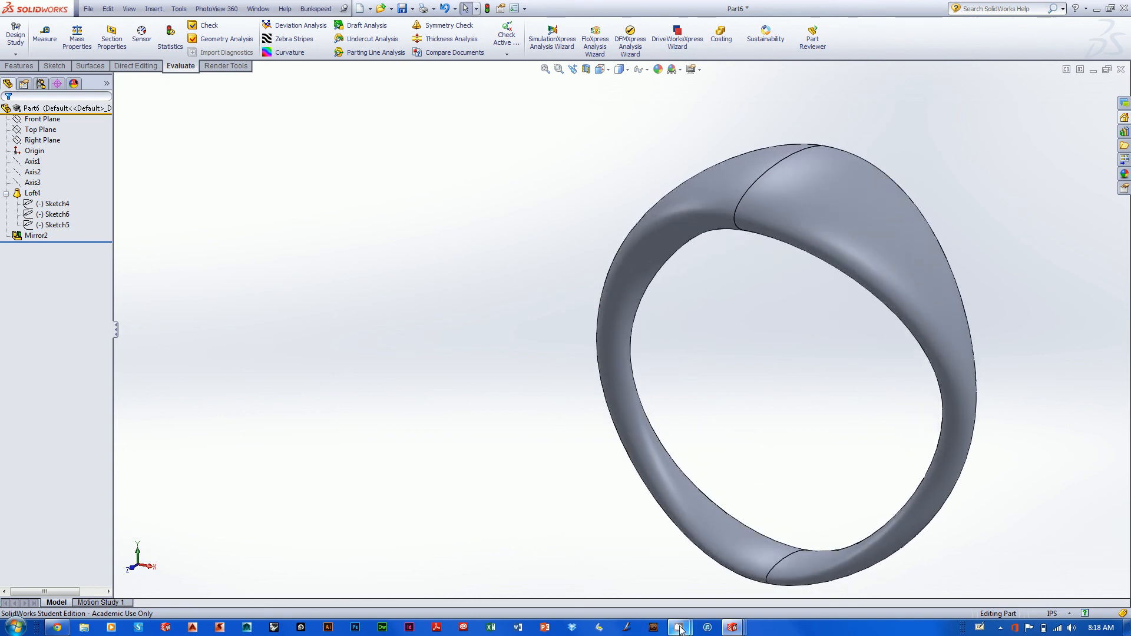
mouse_move(678, 627)
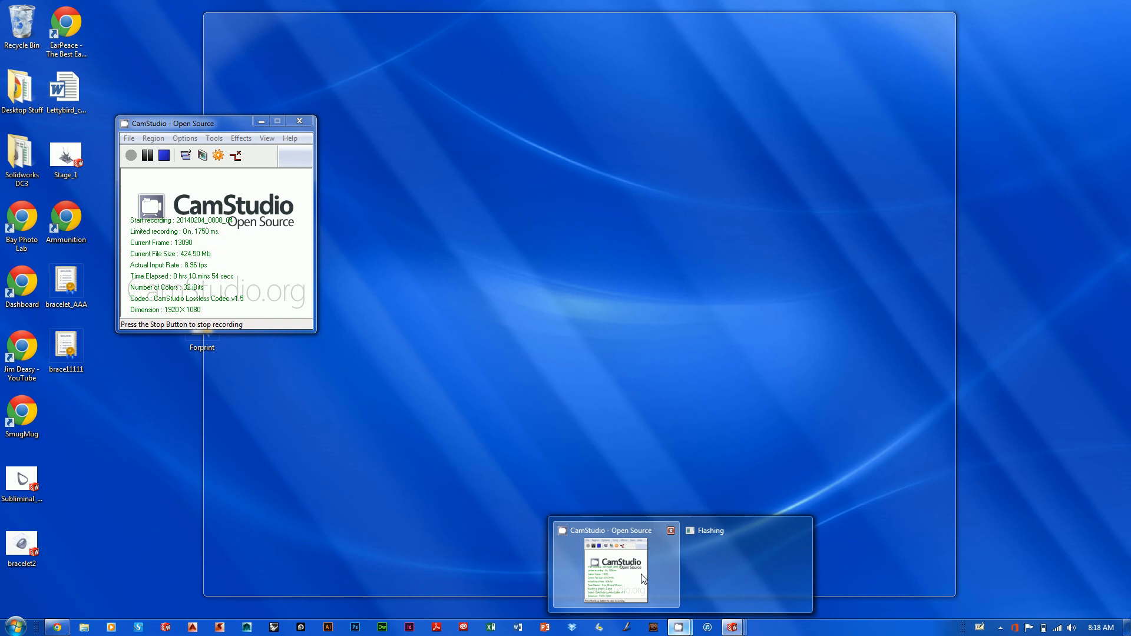
click(643, 579)
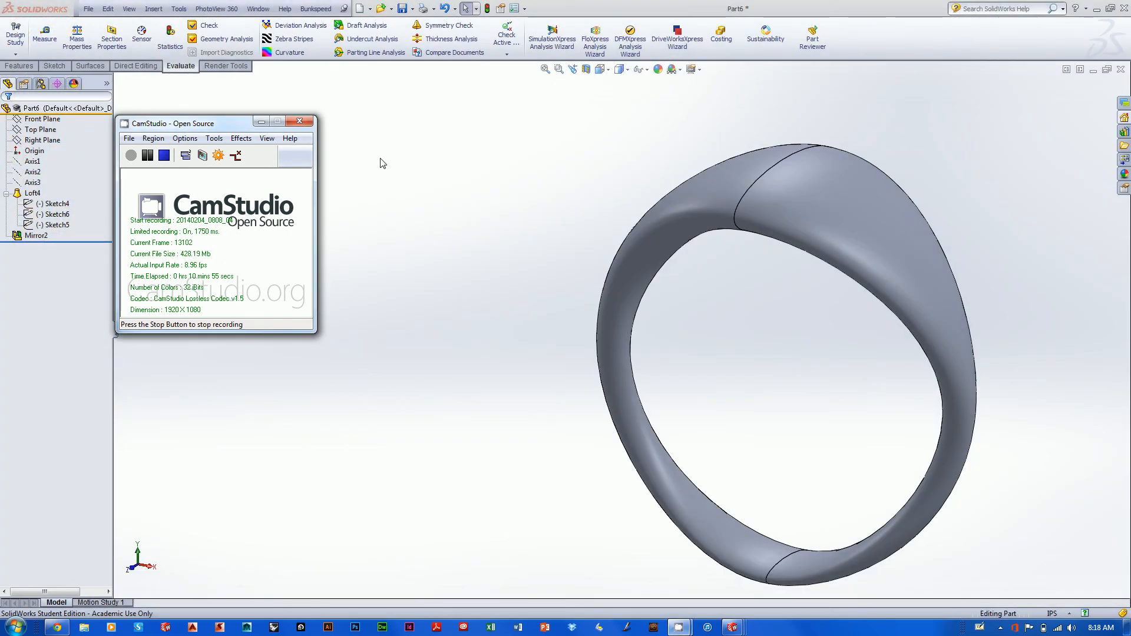